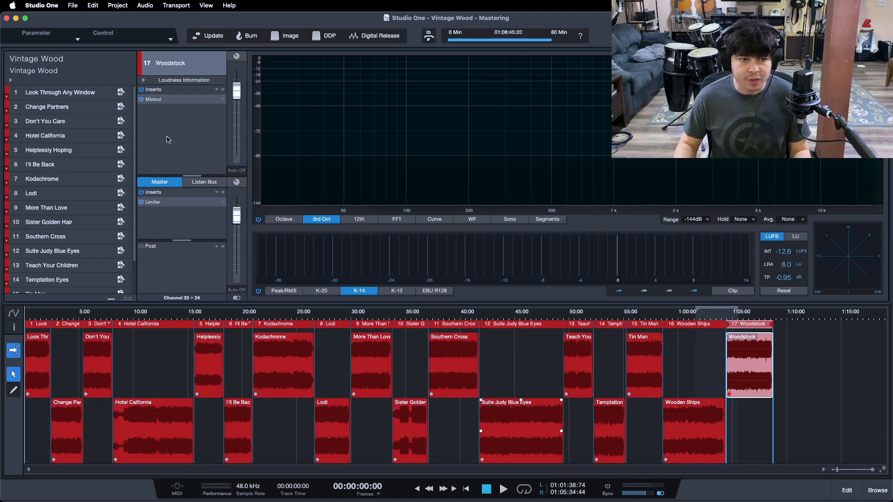
Step: Review the project's track list and the Mix Revisions reminders in Safari, returning to the Studio One project
{"action": "scroll", "coordinate": [132, 130], "scroll_direction": "down", "scroll_amount": 3}
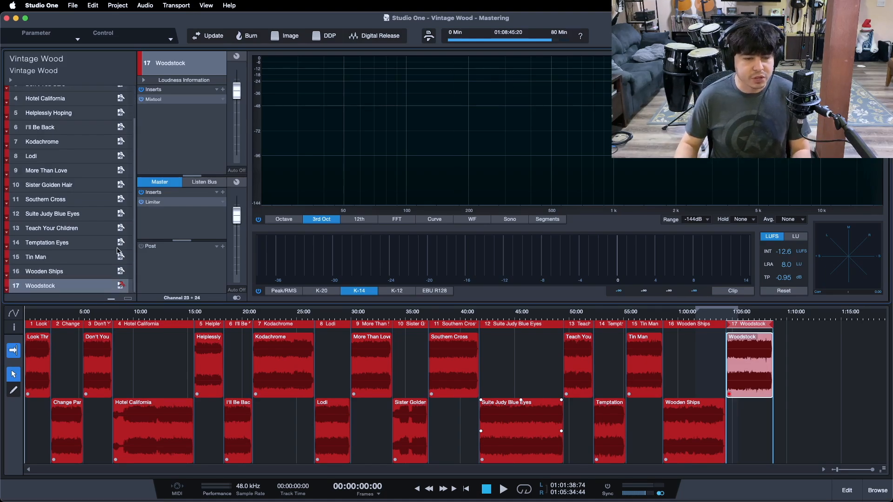
{"action": "scroll", "coordinate": [134, 97], "scroll_direction": "up", "scroll_amount": 3}
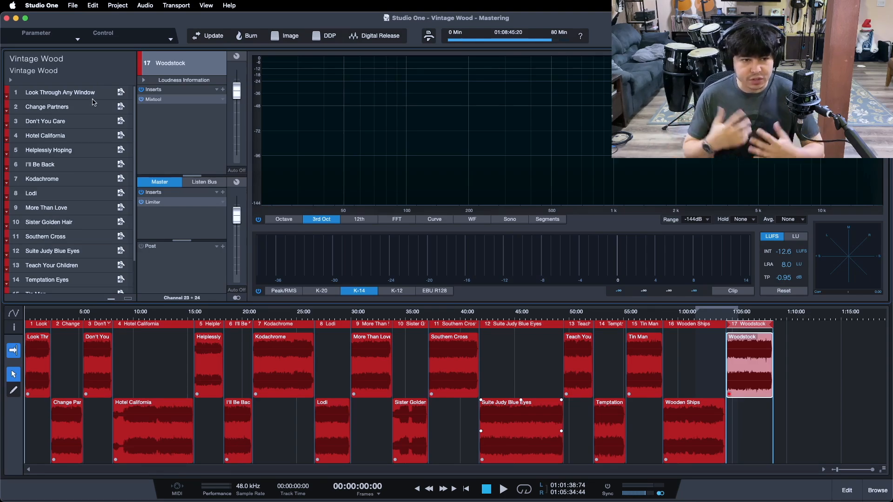
{"action": "key", "text": "super+Tab"}
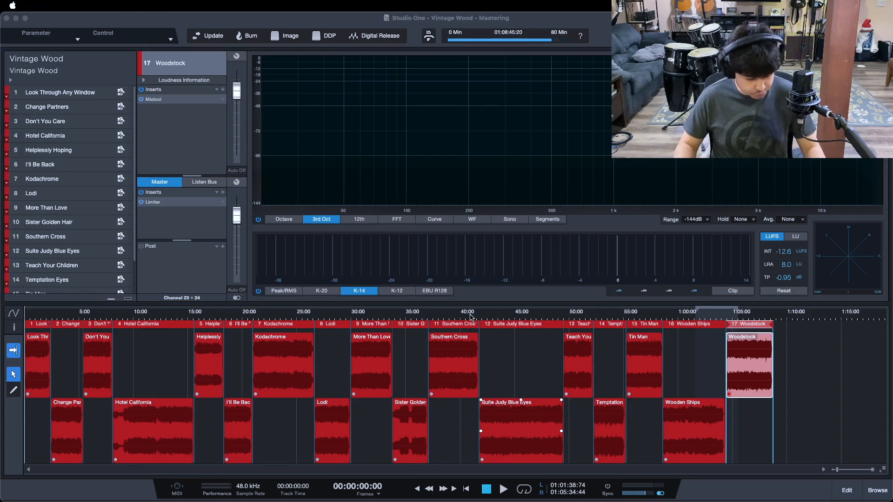
{"action": "left_click", "coordinate": [138, 148]}
{"action": "left_click", "coordinate": [424, 481]}
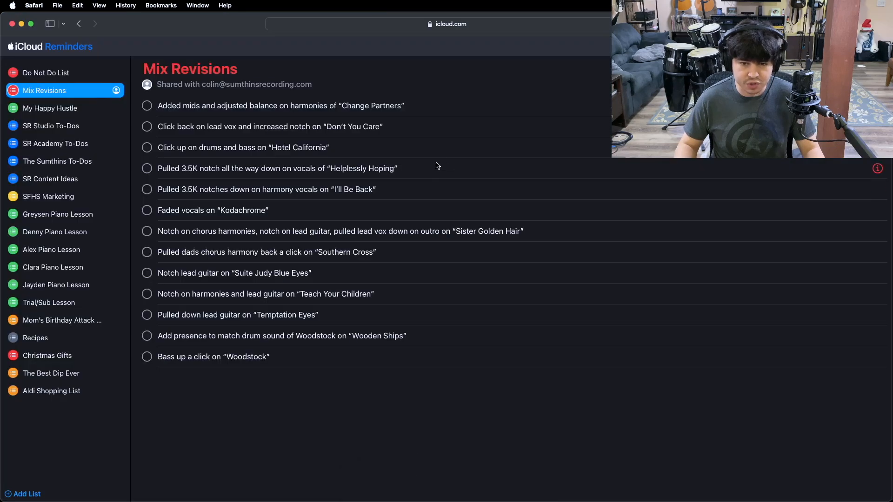
{"action": "mouse_move", "coordinate": [419, 493]}
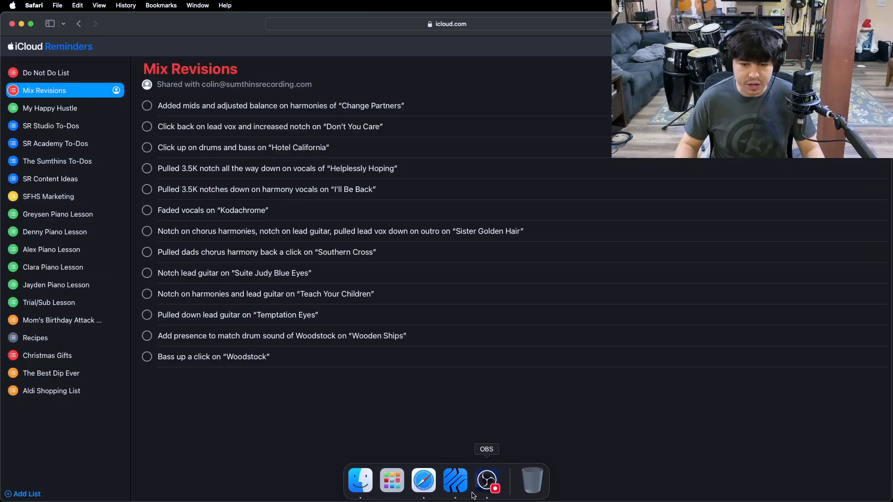
{"action": "left_click", "coordinate": [456, 481]}
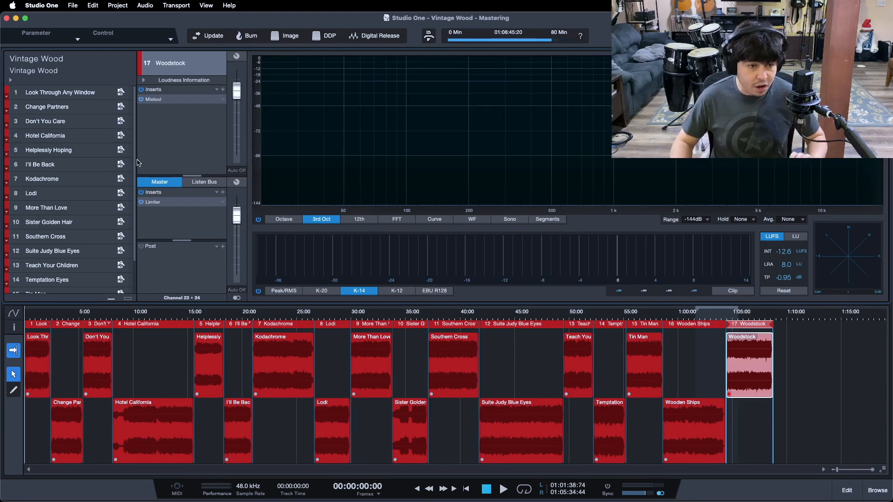
{"action": "scroll", "coordinate": [134, 212], "scroll_direction": "down", "scroll_amount": 3}
{"action": "scroll", "coordinate": [135, 211], "scroll_direction": "up", "scroll_amount": 3}
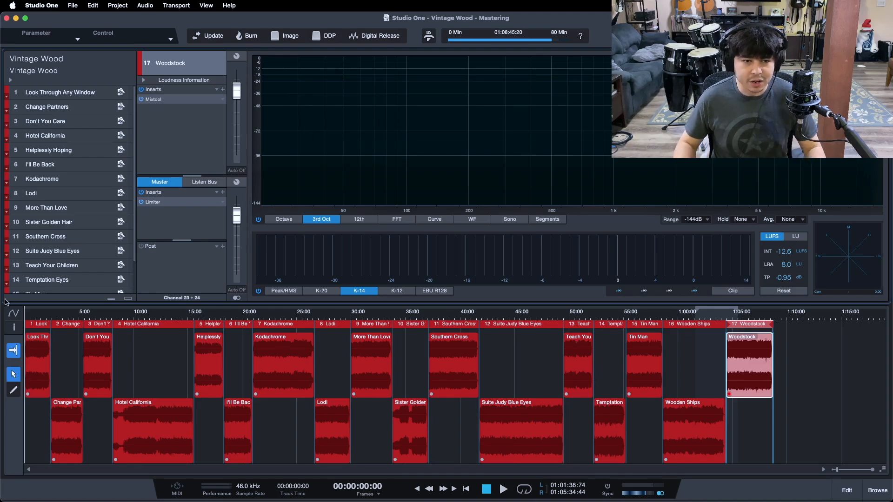
Step: Open the song "Look Through Any Window" from the project, dismiss its song information, and enable looping with the playhead at the loop start
{"action": "left_click", "coordinate": [121, 92]}
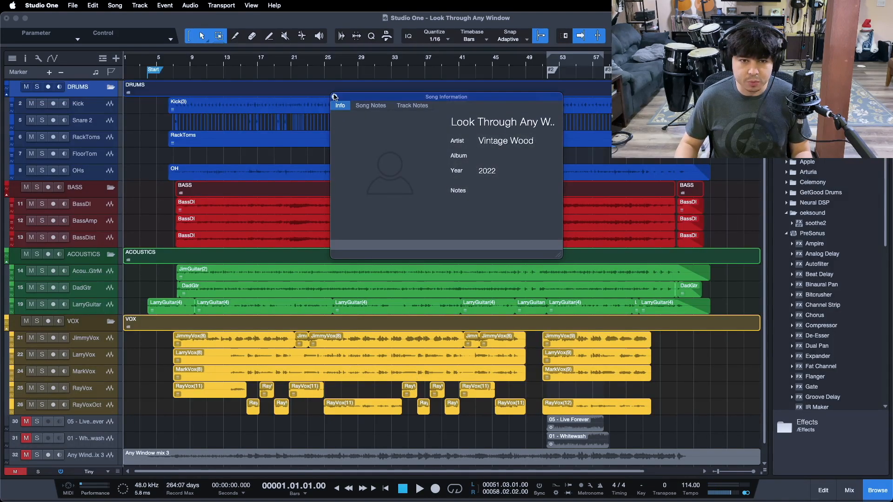
{"action": "left_click", "coordinate": [335, 96]}
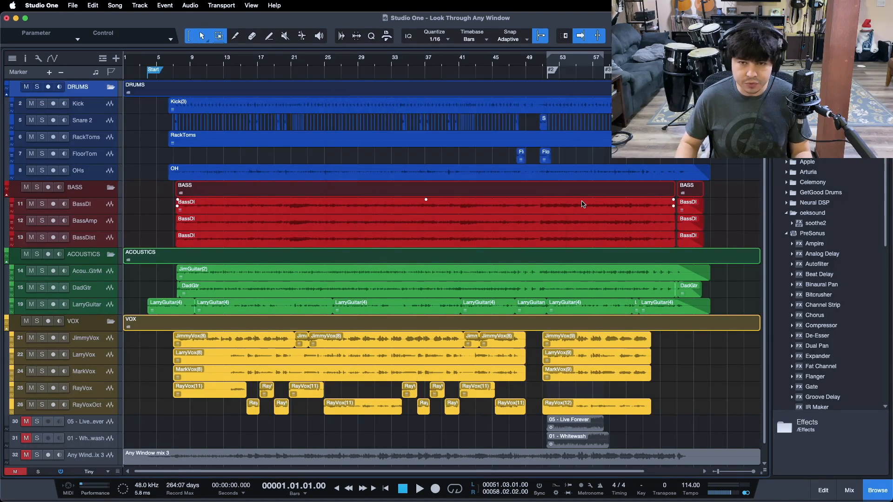
{"action": "key", "text": "KP_1"}
{"action": "key", "text": "KP_Divide"}
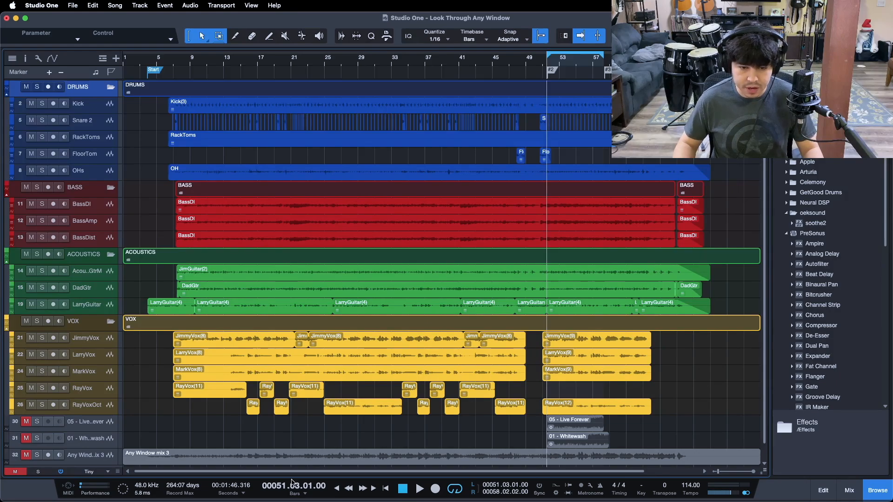
Step: Enable the Limiter insert on the MIXBUS channel in the mix console
{"action": "key", "text": "F3"}
{"action": "scroll", "coordinate": [582, 430], "scroll_direction": "right", "scroll_amount": 10}
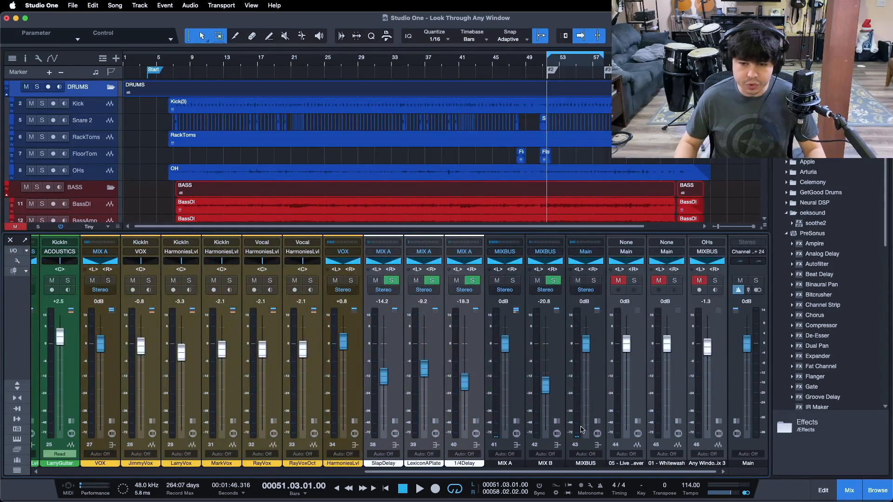
{"action": "left_click", "coordinate": [582, 428]}
{"action": "left_click", "coordinate": [597, 422]}
{"action": "right_click", "coordinate": [622, 260]}
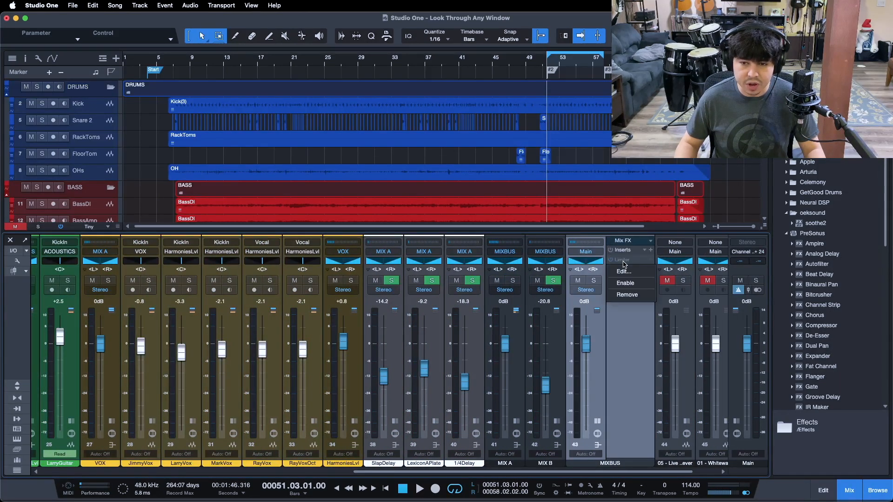
{"action": "left_click", "coordinate": [625, 282]}
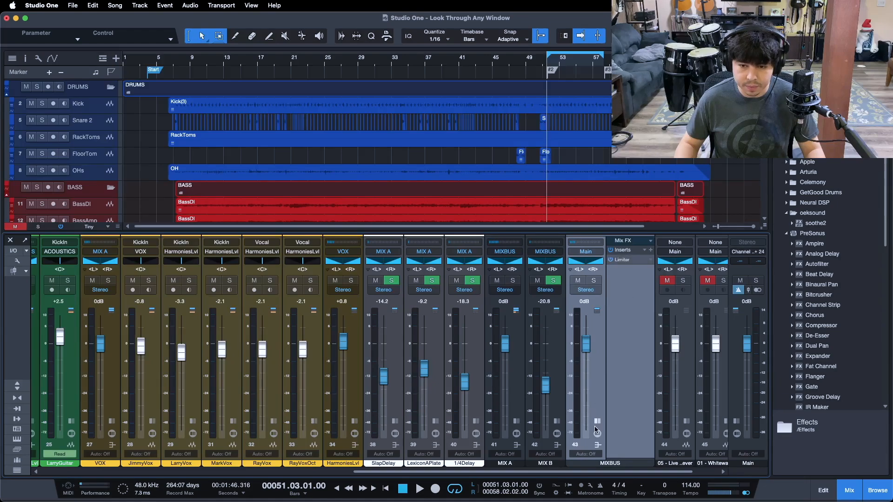
{"action": "left_click", "coordinate": [596, 423]}
Step: Lower the Main output fader to -5.8 dB, hide the console and save the song
{"action": "left_click_drag", "start_coordinate": [746, 343], "coordinate": [749, 350]}
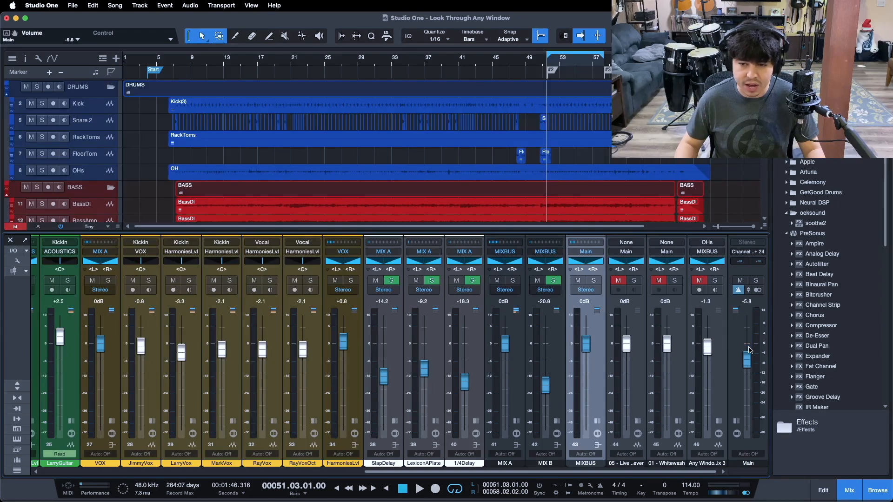
{"action": "key", "text": "F3"}
{"action": "key", "text": "super+s"}
Step: Play the song from the Start marker, inspecting the VOX bus's Pro EQ during playback
{"action": "left_click", "coordinate": [147, 63]}
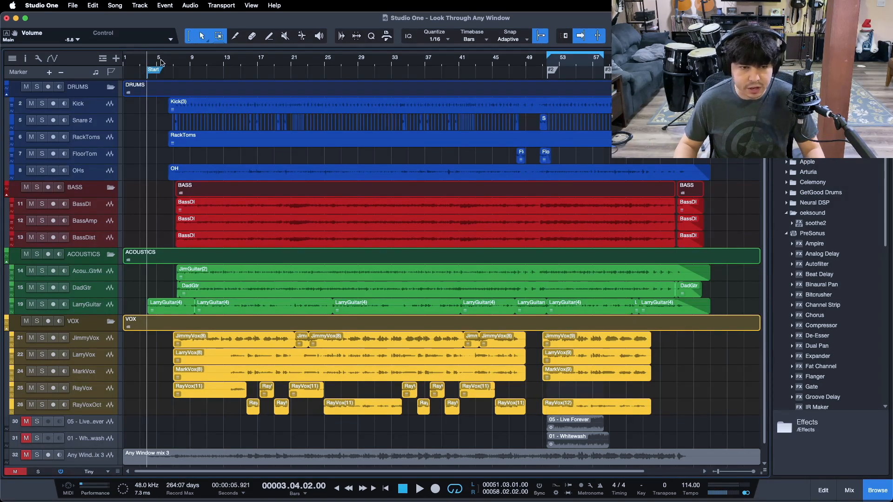
{"action": "key", "text": "space"}
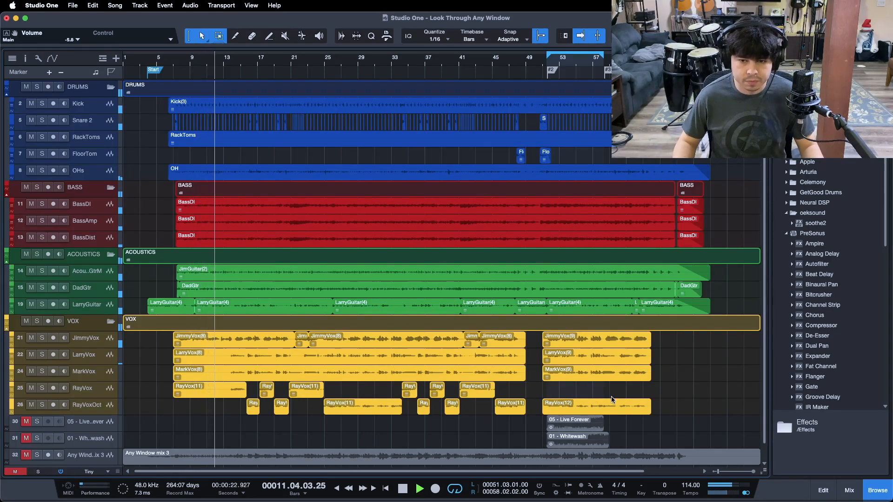
{"action": "key", "text": "F3"}
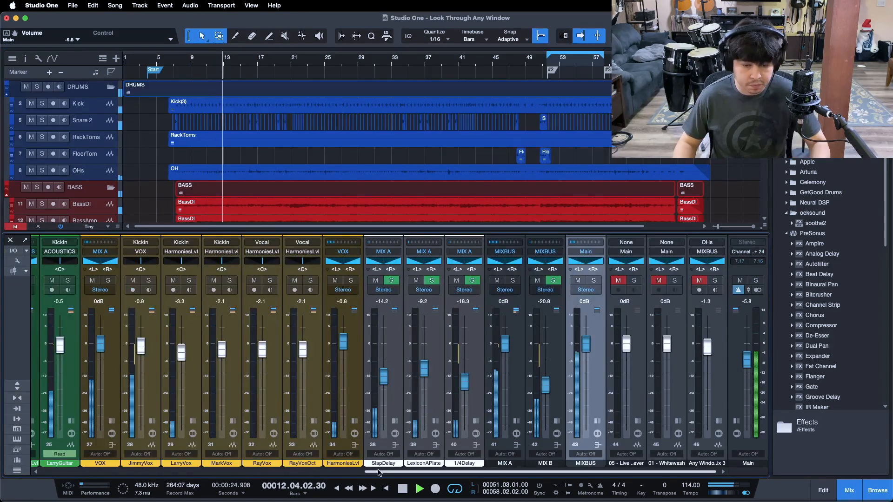
{"action": "left_click_drag", "start_coordinate": [379, 472], "coordinate": [314, 475]}
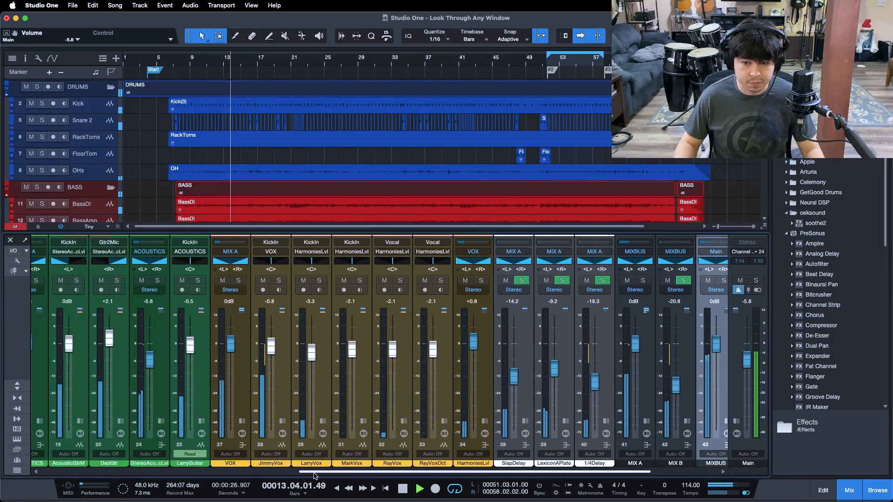
{"action": "left_click", "coordinate": [242, 421]}
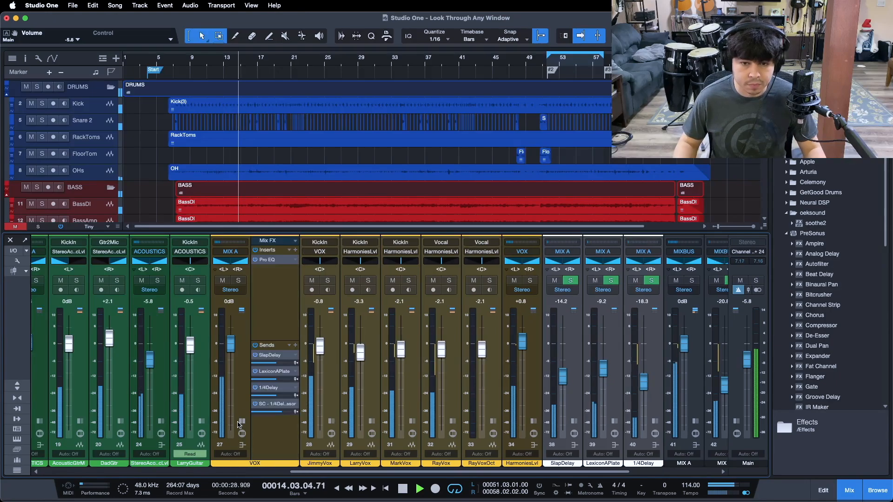
{"action": "left_click", "coordinate": [269, 314]}
{"action": "left_click", "coordinate": [269, 260]}
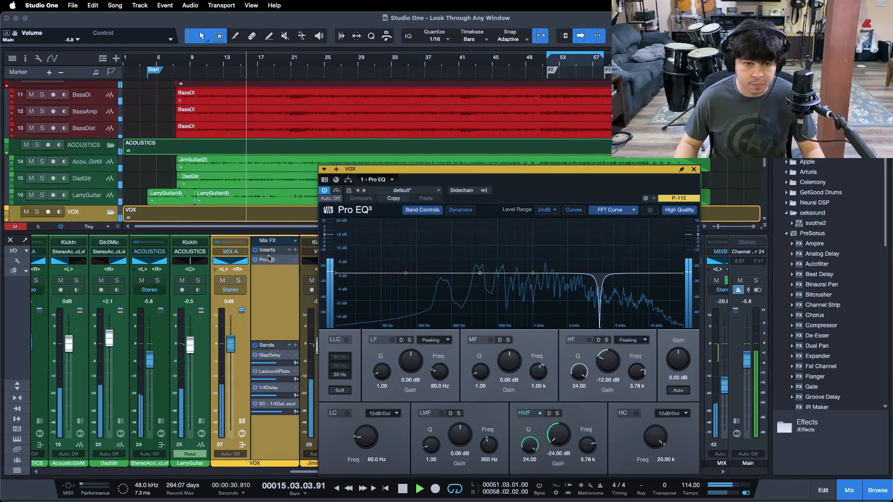
{"action": "left_click", "coordinate": [694, 170]}
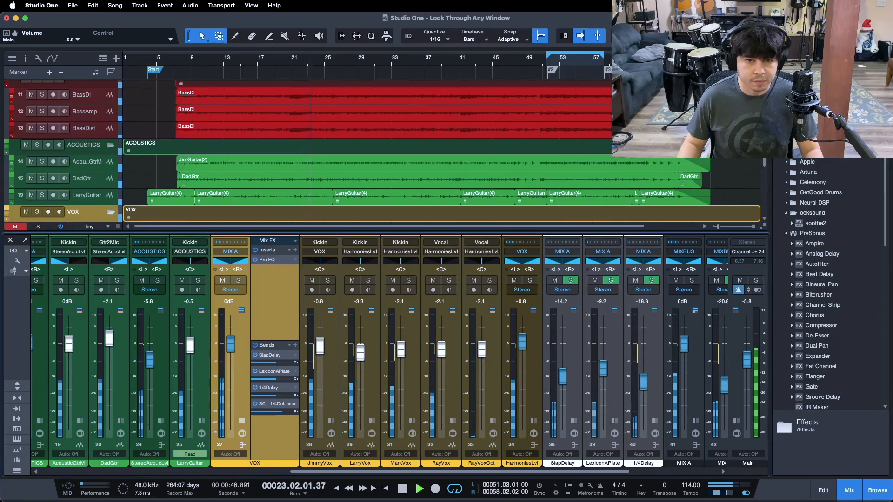
{"action": "key", "text": "space"}
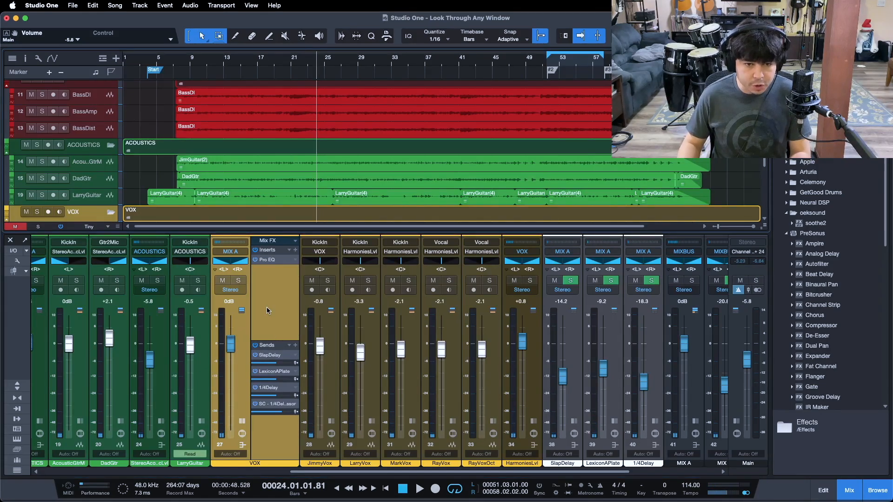
Step: Reopen the VOX bus's Pro EQ to examine its narrow high-frequency notch settings
{"action": "double_click", "coordinate": [270, 265]}
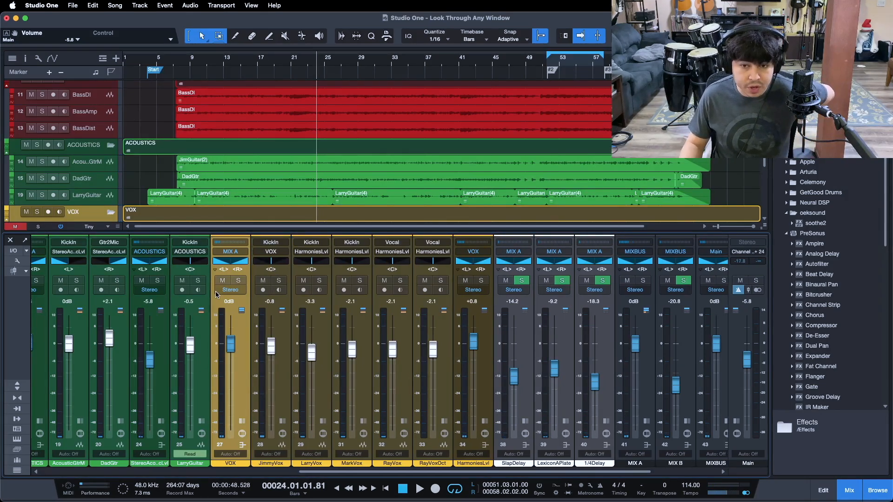
{"action": "left_click", "coordinate": [239, 423]}
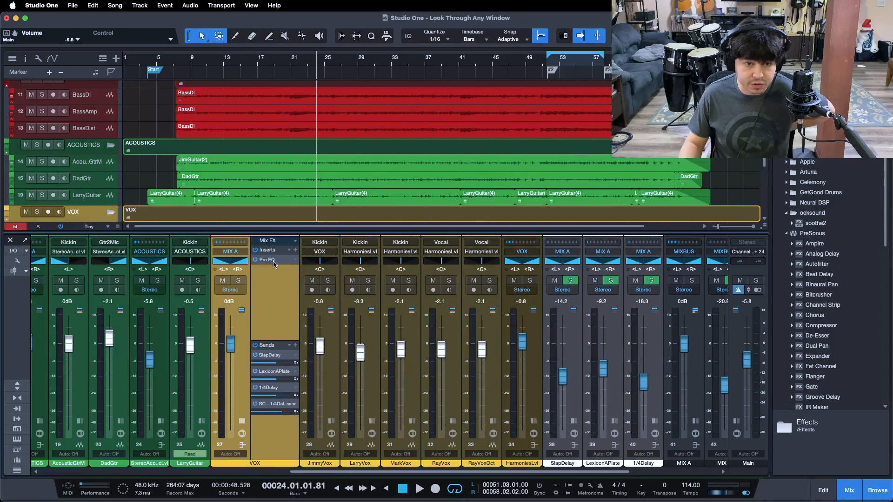
{"action": "left_click", "coordinate": [272, 261]}
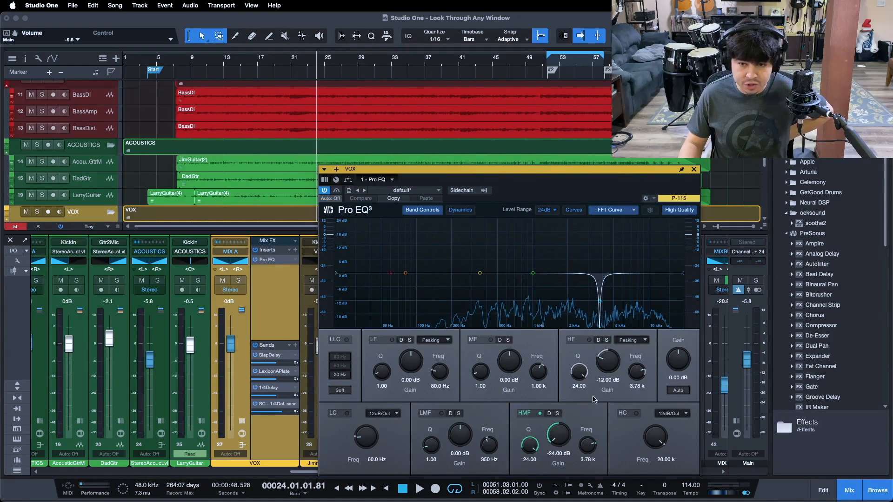
{"action": "left_click", "coordinate": [694, 170]}
Step: Insert the oeksound soothe2 plug-in after Pro EQ on the VOX bus
{"action": "left_click_drag", "start_coordinate": [817, 227], "coordinate": [286, 284]}
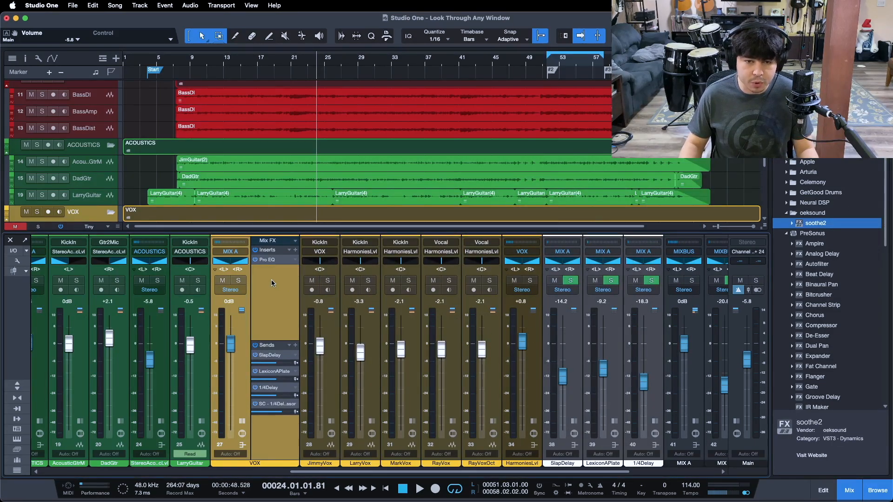
{"action": "left_click_drag", "start_coordinate": [443, 126], "coordinate": [474, 178]}
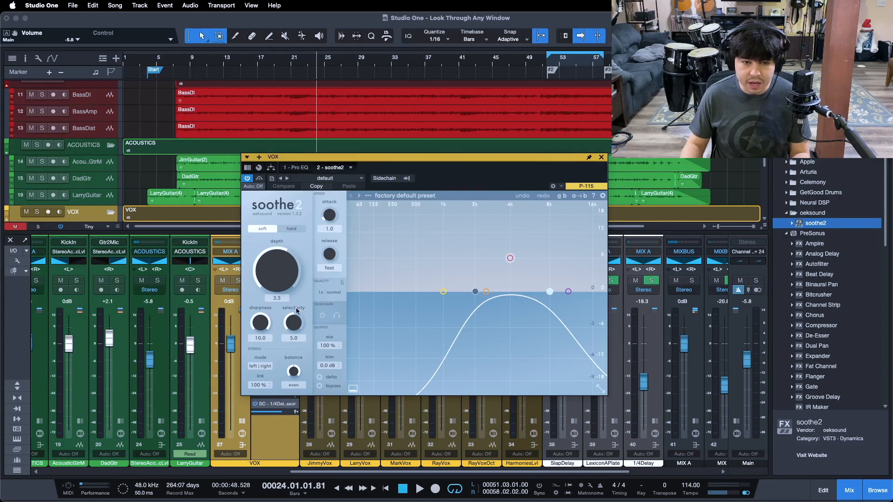
{"action": "mouse_move", "coordinate": [256, 325]}
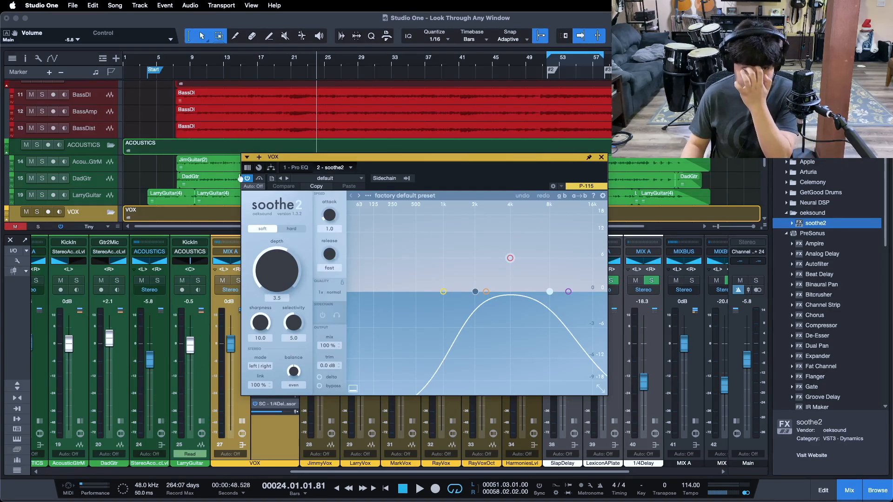
{"action": "left_click", "coordinate": [600, 159]}
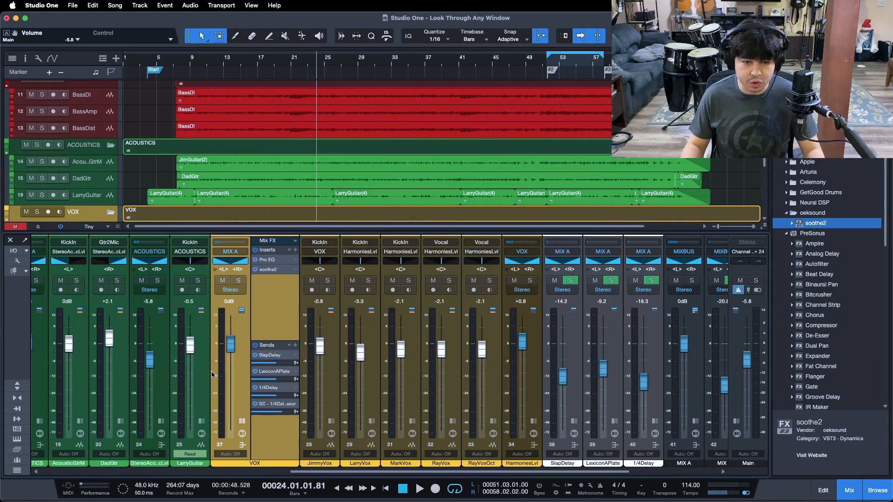
Step: Solo the VOX bus with its sends off, and save the song with the playhead at the loop start
{"action": "left_click", "coordinate": [238, 281]}
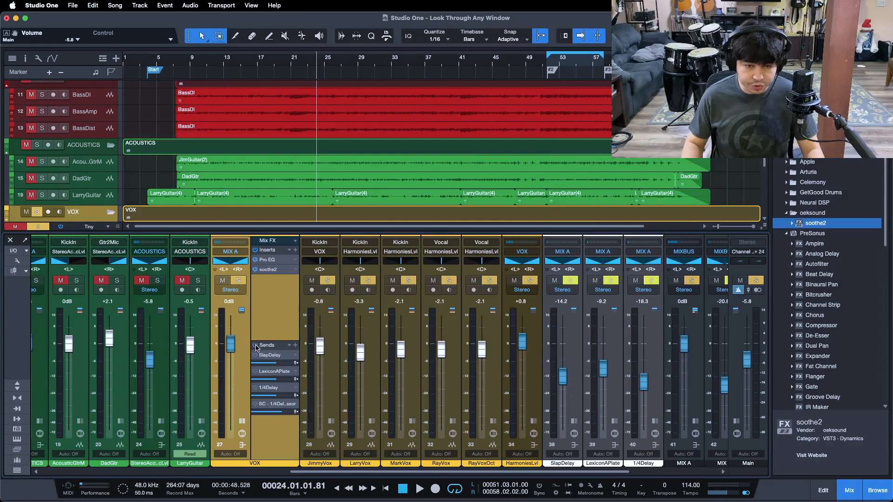
{"action": "key", "text": "KP_1"}
{"action": "key", "text": "KP_Divide"}
{"action": "key", "text": "KP_Divide"}
{"action": "key", "text": "super+s"}
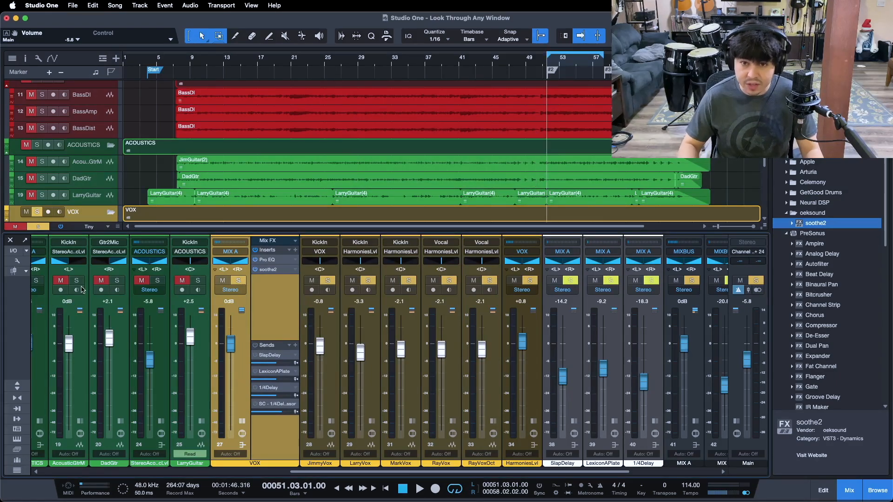
{"action": "left_click_drag", "start_coordinate": [571, 65], "coordinate": [440, 99]}
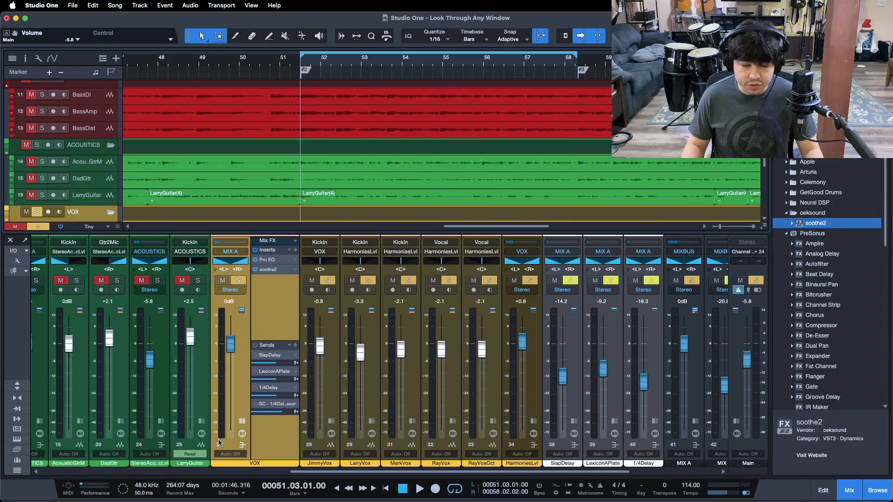
Step: Open soothe2 on the VOX bus and raise its depth to 2.0 while the loop plays
{"action": "left_click", "coordinate": [268, 270]}
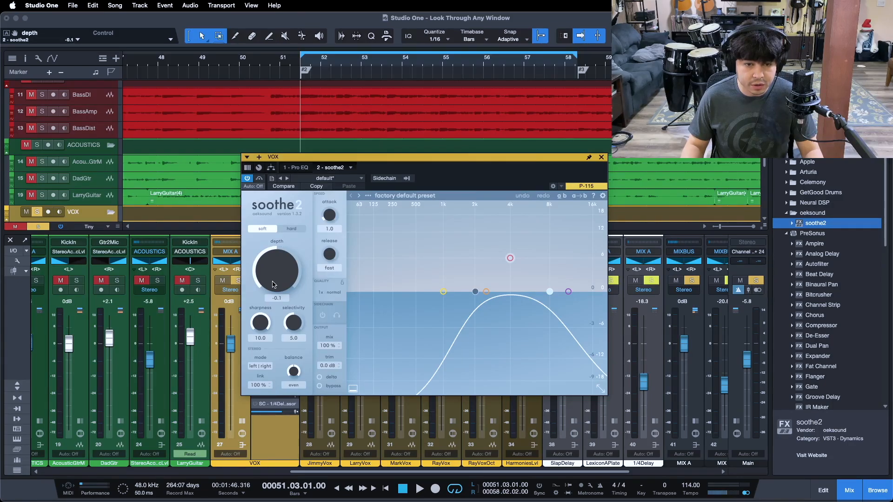
{"action": "key", "text": "space"}
{"action": "scroll", "coordinate": [275, 280], "scroll_direction": "up", "scroll_amount": 1}
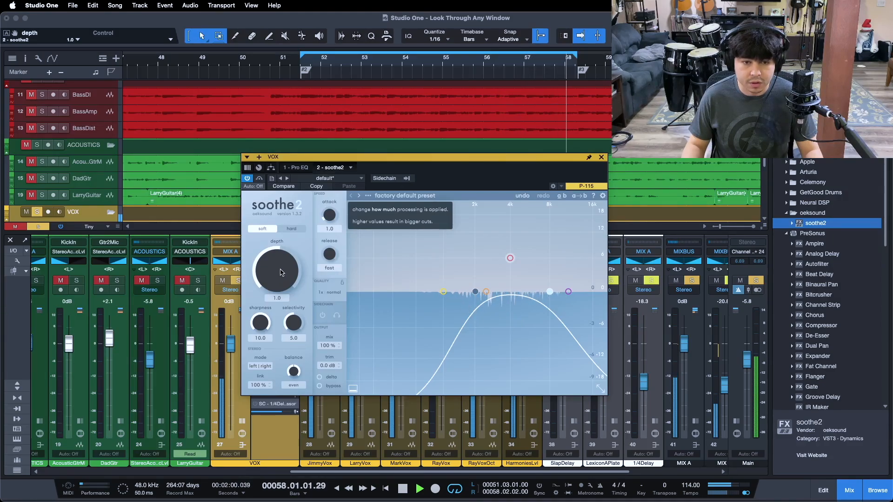
{"action": "scroll", "coordinate": [281, 272], "scroll_direction": "up", "scroll_amount": 2}
{"action": "scroll", "coordinate": [281, 273], "scroll_direction": "up", "scroll_amount": 2}
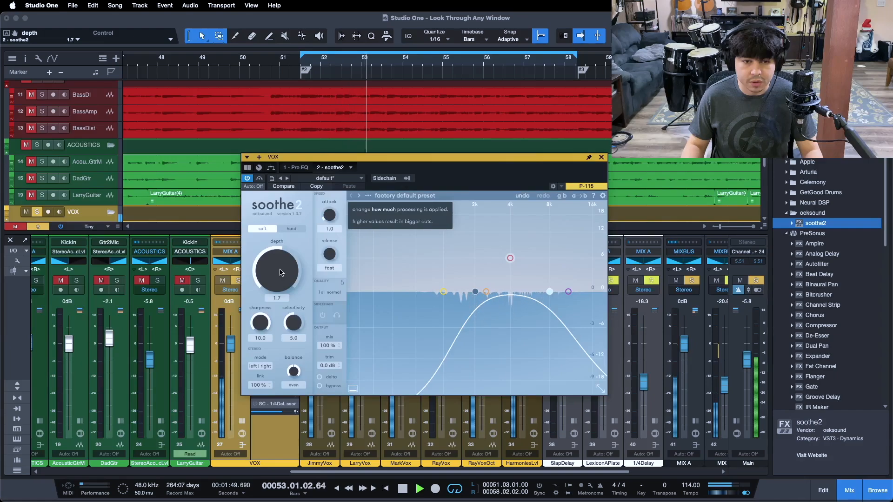
{"action": "scroll", "coordinate": [280, 272], "scroll_direction": "up", "scroll_amount": 2}
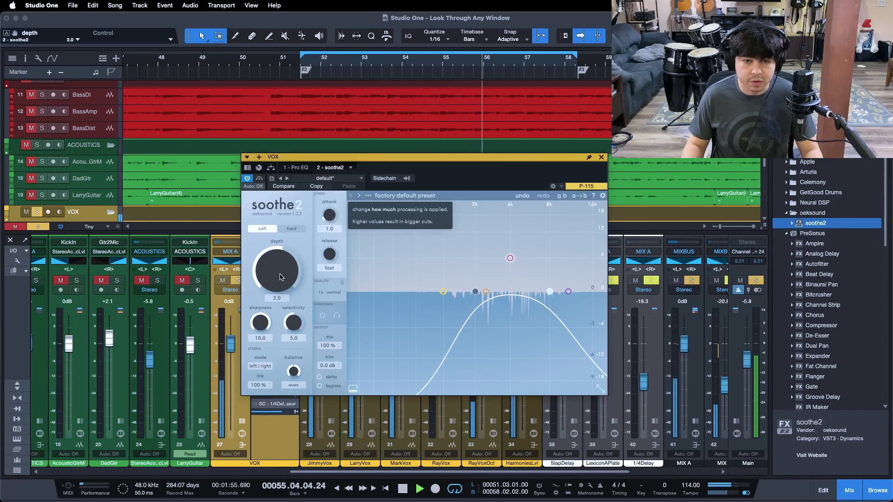
Step: Compare the soloed vocals with soothe2 bypassed and active during loop playback, with its window moved clear of the VOX inserts
{"action": "left_click_drag", "start_coordinate": [454, 179], "coordinate": [498, 179]}
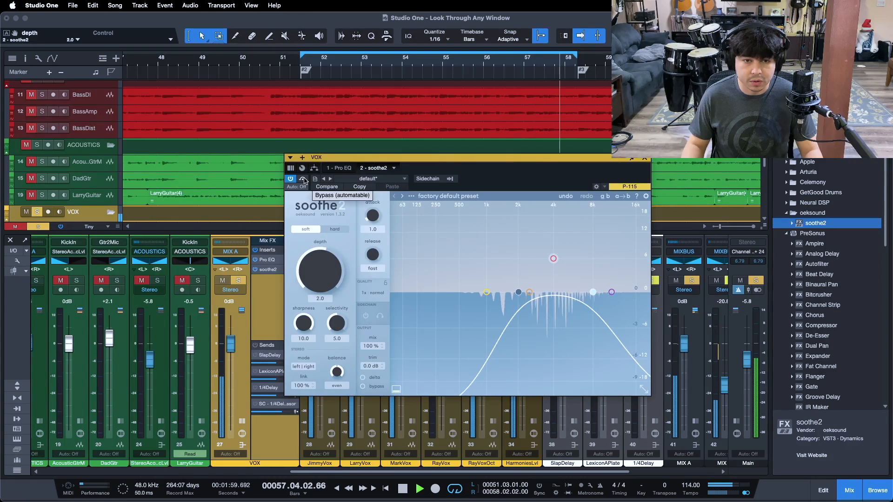
{"action": "left_click", "coordinate": [304, 180]}
{"action": "left_click", "coordinate": [304, 180]}
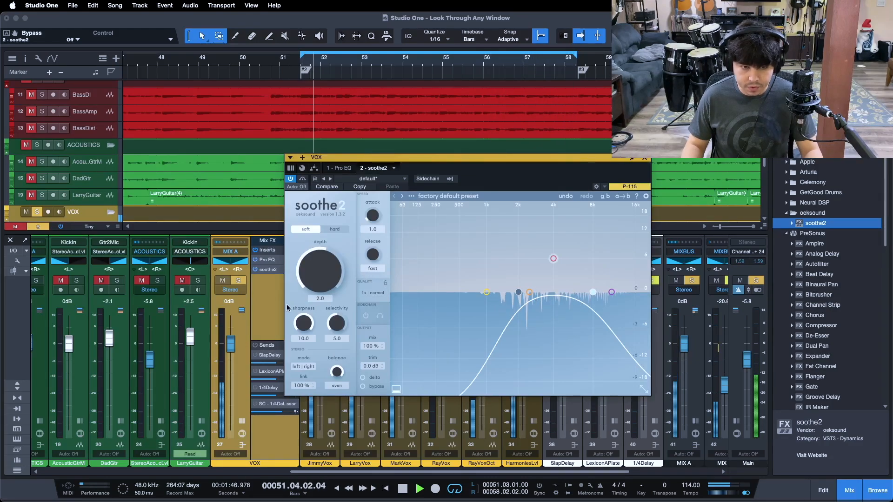
{"action": "left_click", "coordinate": [303, 179]}
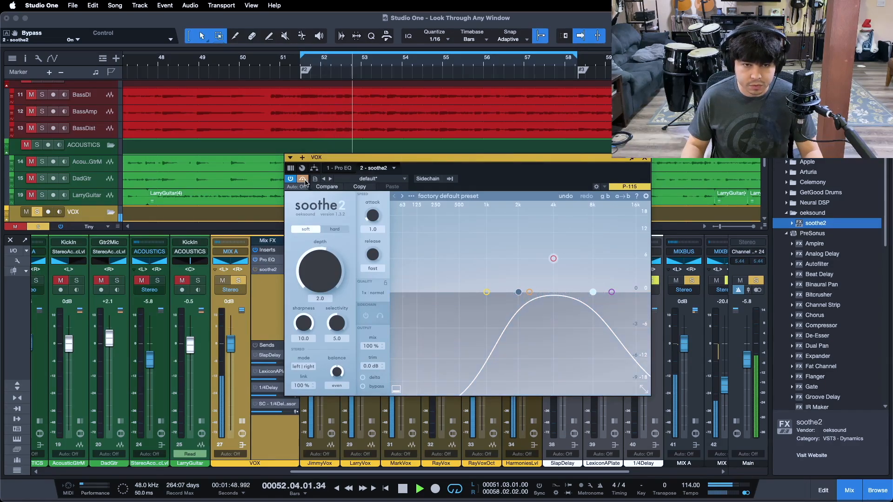
{"action": "left_click", "coordinate": [303, 179]}
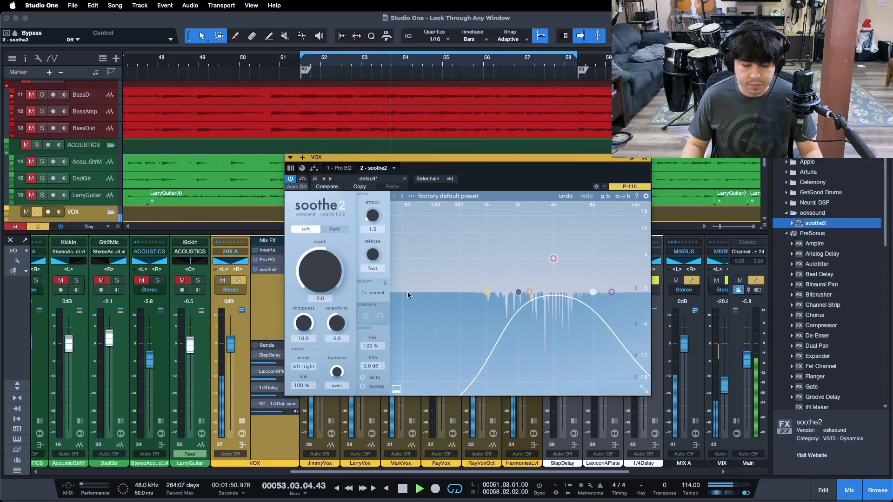
{"action": "key", "text": "space"}
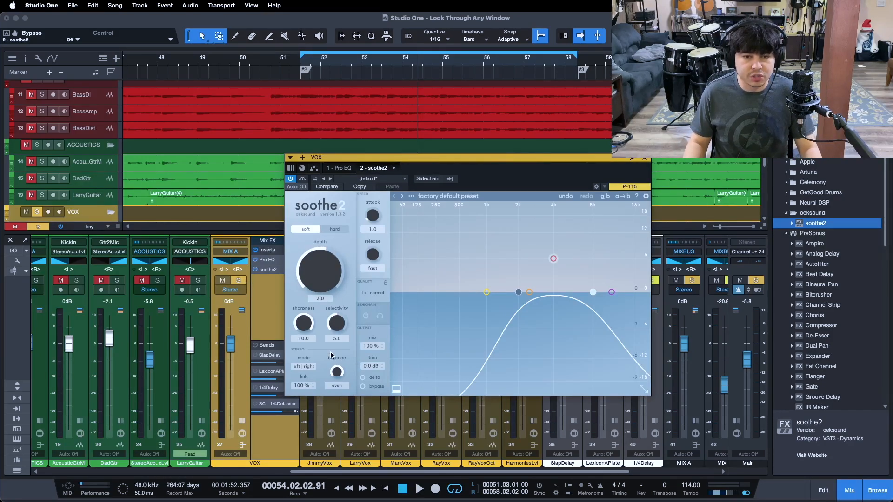
Step: Audition soothe2's delta signal from the loop start, set the depth to 2.5, and turn delta off
{"action": "key", "text": "KP_1"}
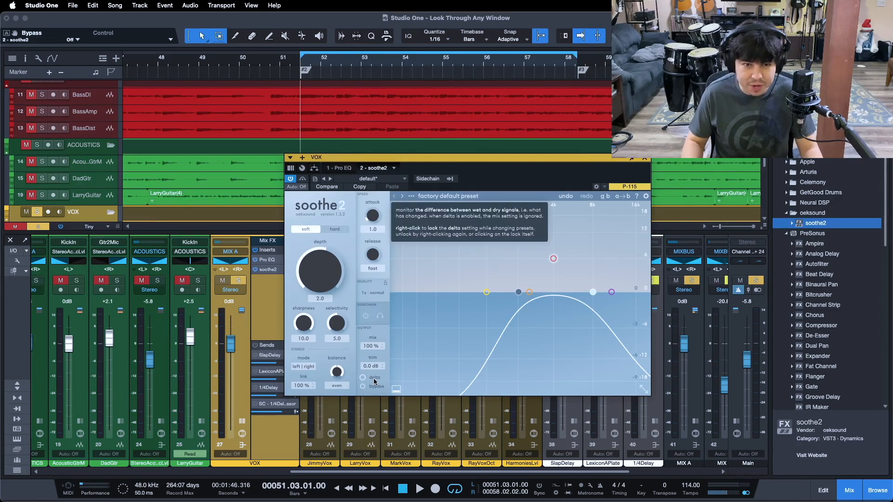
{"action": "double_click", "coordinate": [375, 380]}
{"action": "left_click", "coordinate": [374, 381]}
{"action": "key", "text": "space"}
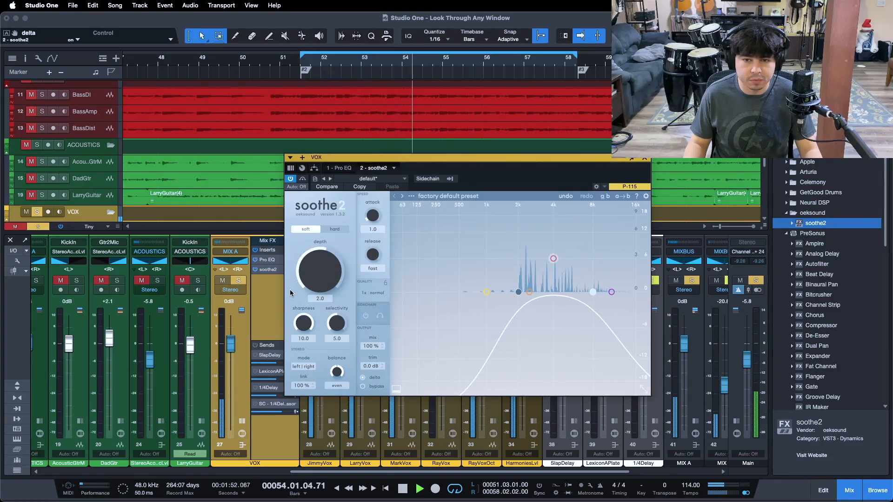
{"action": "left_click_drag", "start_coordinate": [319, 281], "coordinate": [319, 276]}
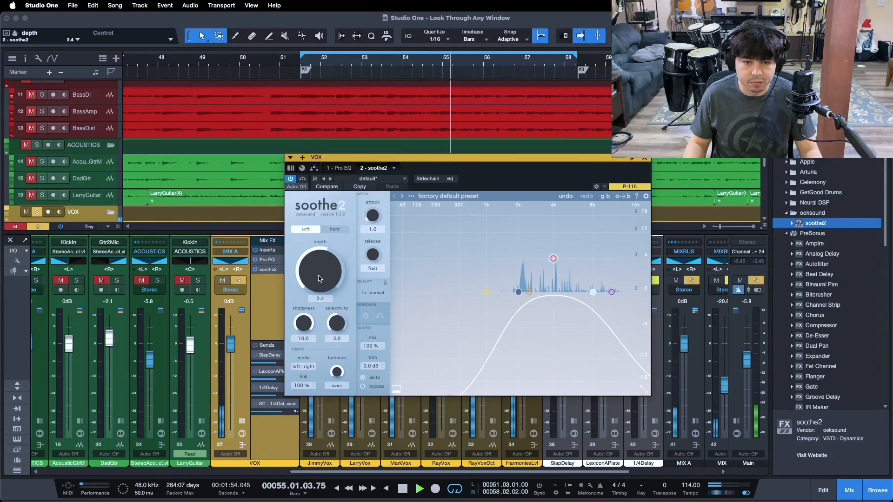
{"action": "left_click", "coordinate": [363, 377]}
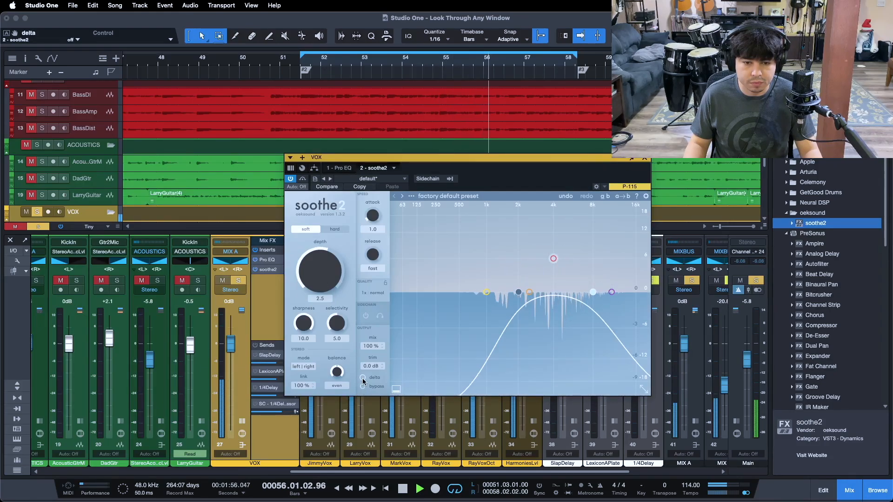
Step: Compare the soloed vocals again by toggling soothe2's bypass off and on over the loop, then stop playback
{"action": "left_click", "coordinate": [304, 182]}
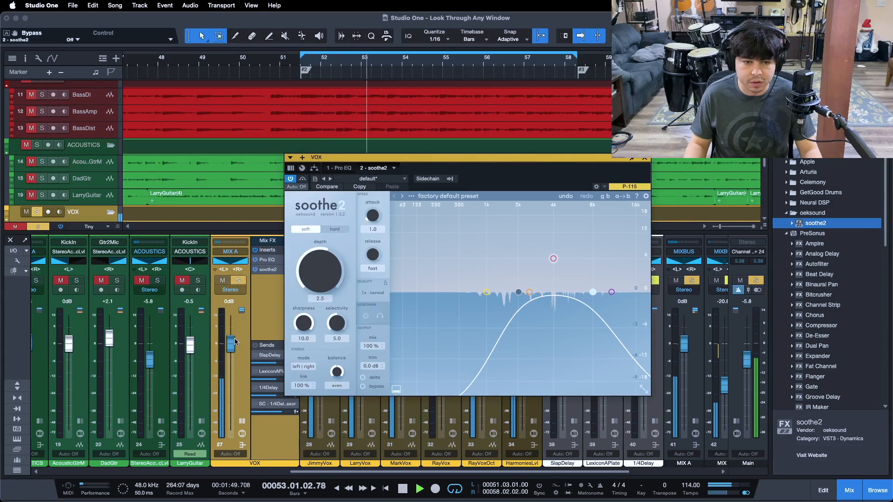
{"action": "left_click_drag", "start_coordinate": [255, 62], "coordinate": [277, 52]}
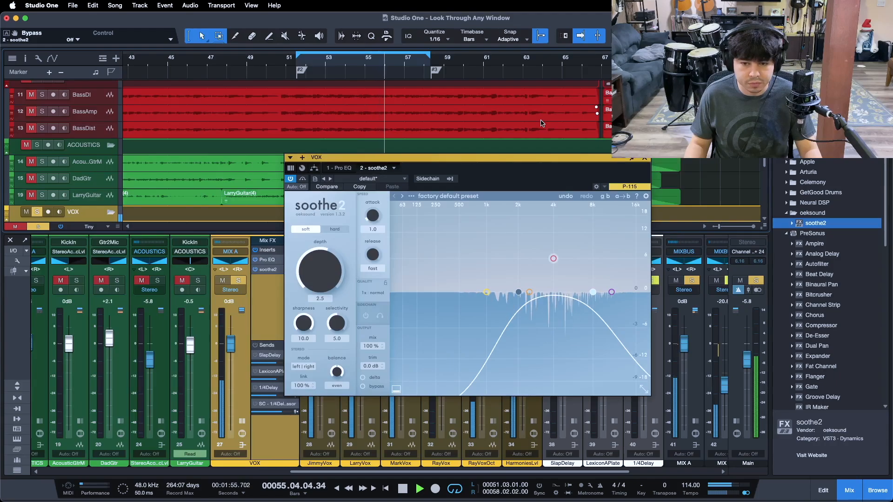
{"action": "left_click", "coordinate": [305, 180]}
{"action": "left_click", "coordinate": [305, 180]}
{"action": "left_click", "coordinate": [305, 180]}
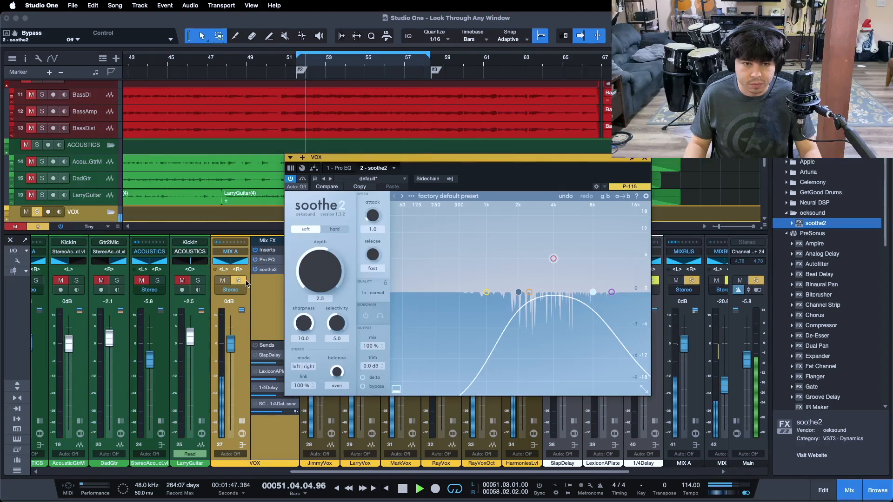
{"action": "key", "text": "space"}
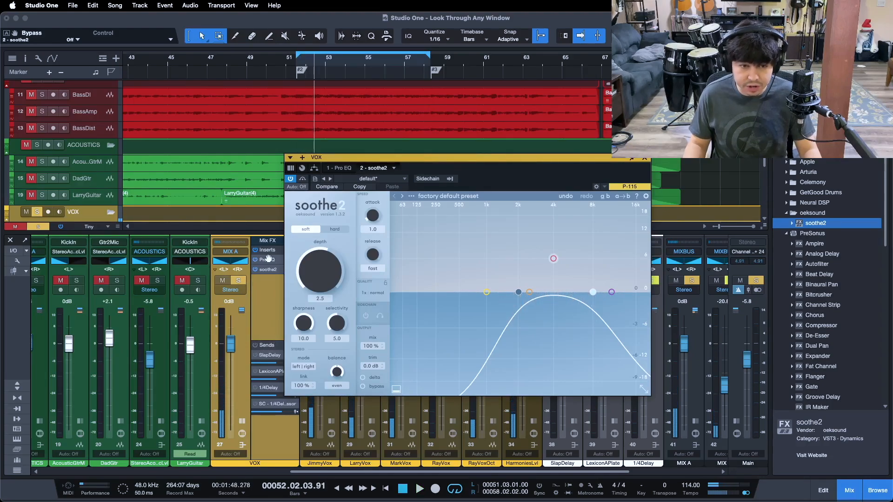
Step: Place the playhead at bar 50, unsolo the VOX bus, save the song, and close soothe2
{"action": "left_click", "coordinate": [276, 60]}
{"action": "key", "text": "s"}
{"action": "key", "text": "super+s"}
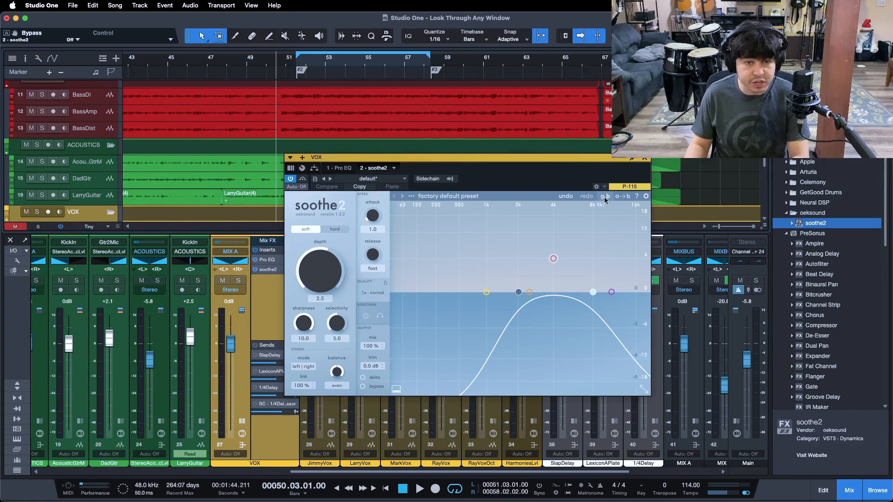
{"action": "left_click", "coordinate": [645, 159]}
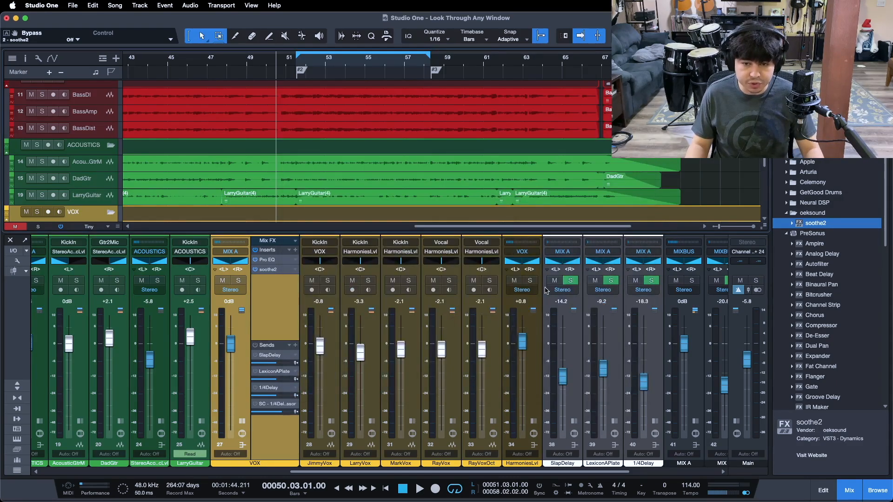
Step: Mute the HarmoniesLvl bus, save the song, and play the full mix from bar 50
{"action": "left_click", "coordinate": [514, 281]}
{"action": "key", "text": "super+s"}
{"action": "key", "text": "KP_1"}
{"action": "left_click", "coordinate": [277, 59]}
{"action": "key", "text": "space"}
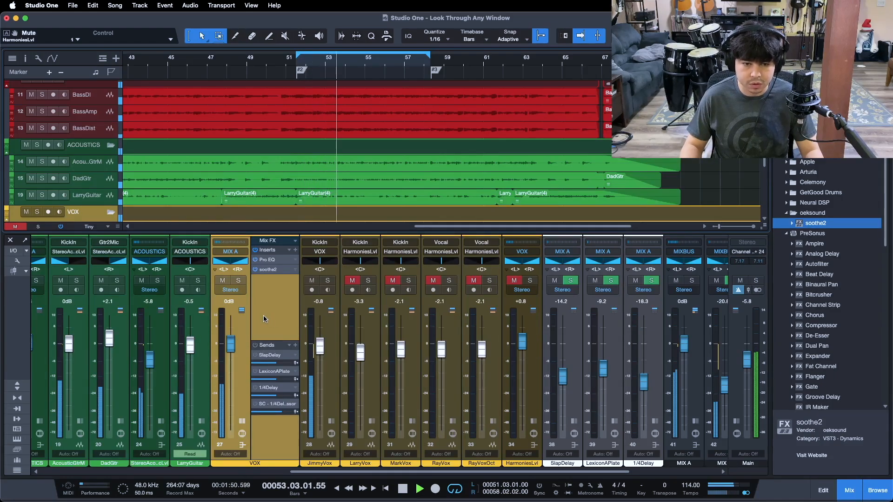
Step: Set the depth of the VOX bus's soothe2 to 2.0 during playback and close its window
{"action": "left_click", "coordinate": [268, 270]}
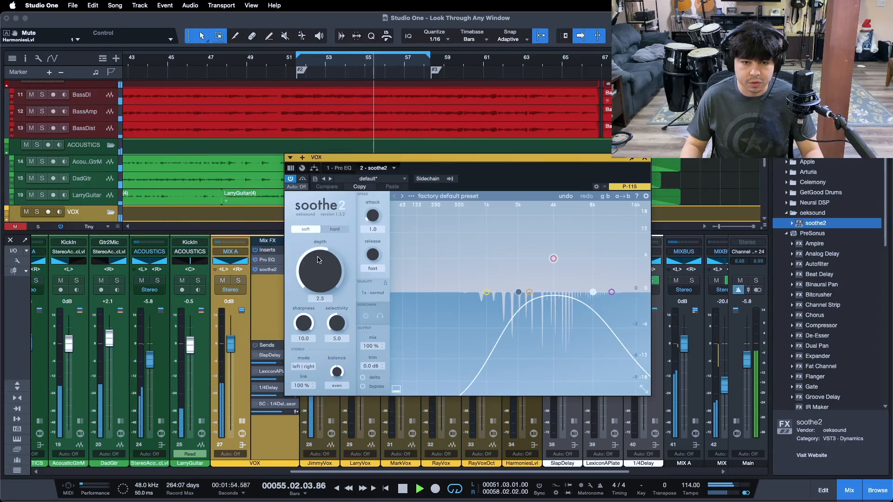
{"action": "left_click_drag", "start_coordinate": [319, 258], "coordinate": [318, 260]}
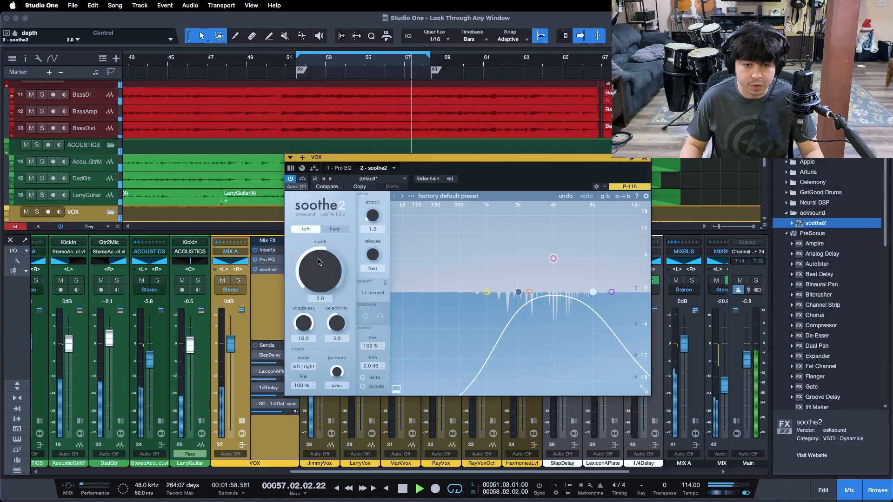
{"action": "left_click", "coordinate": [645, 159]}
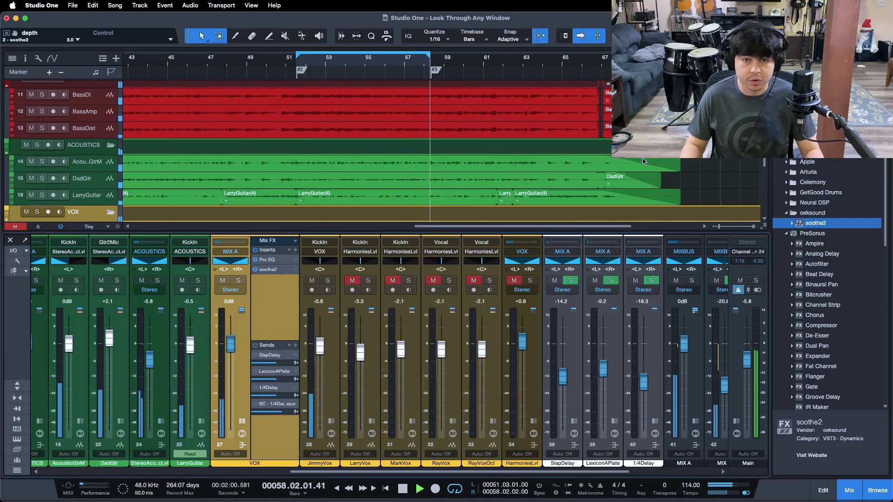
Step: Play the song from just before the first verse vocals, with the vocal tracks shown in the arrangement
{"action": "left_click_drag", "start_coordinate": [382, 61], "coordinate": [454, 41]}
{"action": "scroll", "coordinate": [423, 130], "scroll_direction": "down", "scroll_amount": 5}
{"action": "key", "text": "f"}
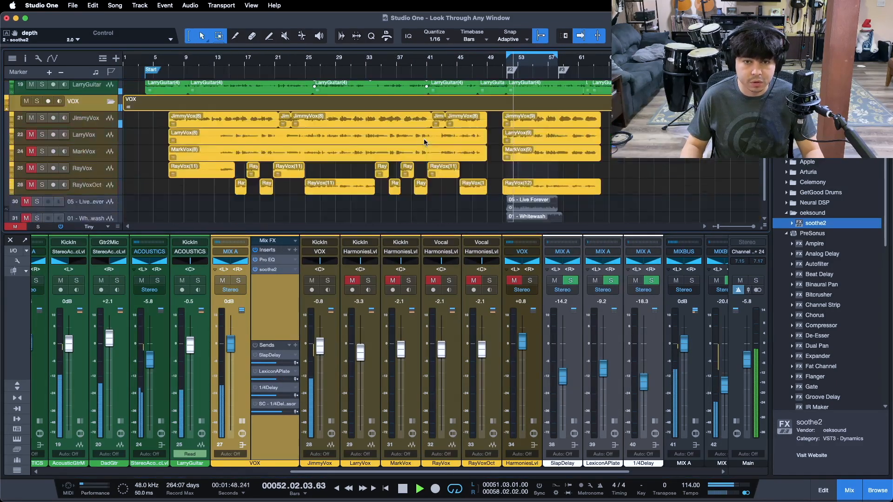
{"action": "left_click", "coordinate": [163, 64]}
{"action": "left_click", "coordinate": [166, 60]}
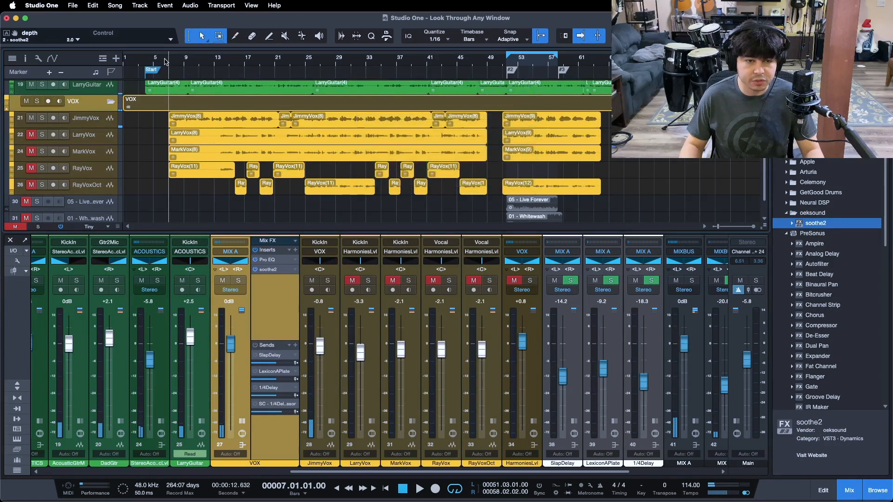
{"action": "left_click", "coordinate": [162, 61]}
{"action": "key", "text": "space"}
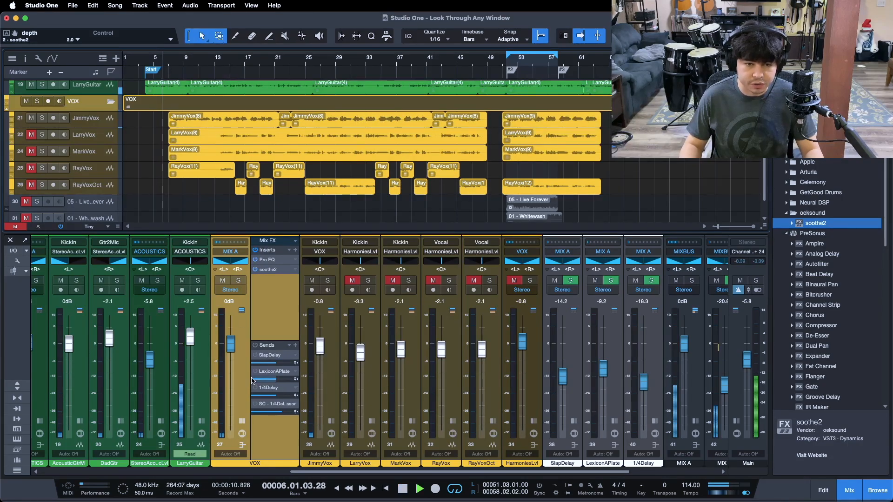
Step: Inspect the LarryGuitar channel's inserts and its Pro EQ 2 settings during playback, then collapse the channel
{"action": "left_click", "coordinate": [201, 421]}
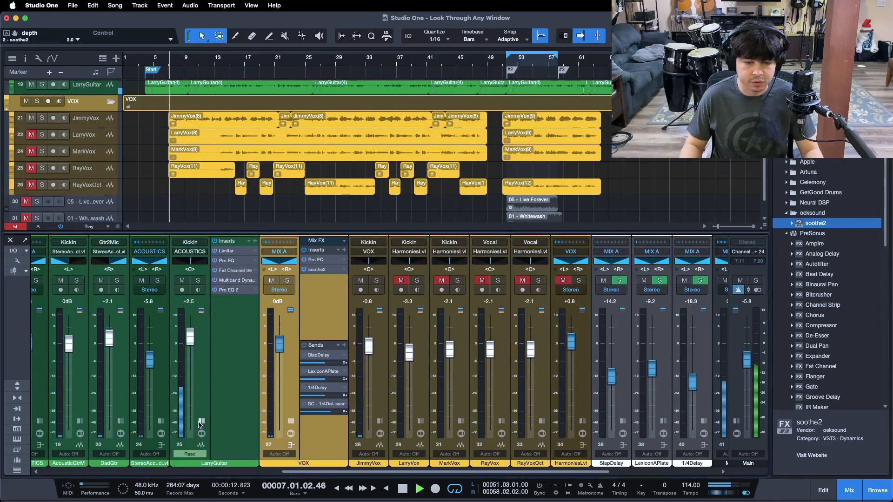
{"action": "double_click", "coordinate": [232, 290]}
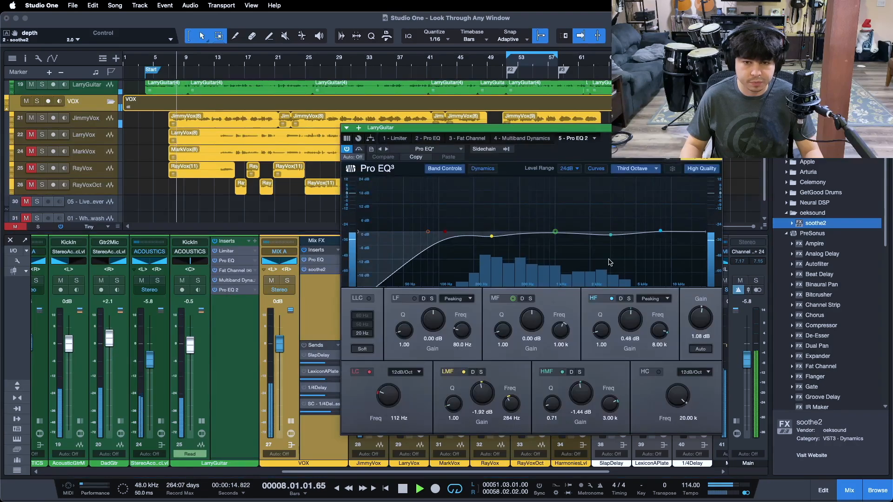
{"action": "left_click", "coordinate": [716, 127]}
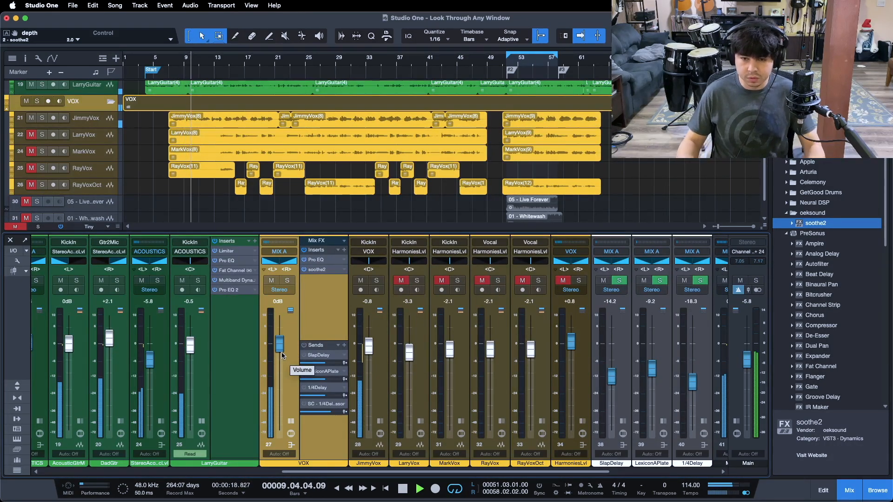
{"action": "left_click", "coordinate": [203, 420]}
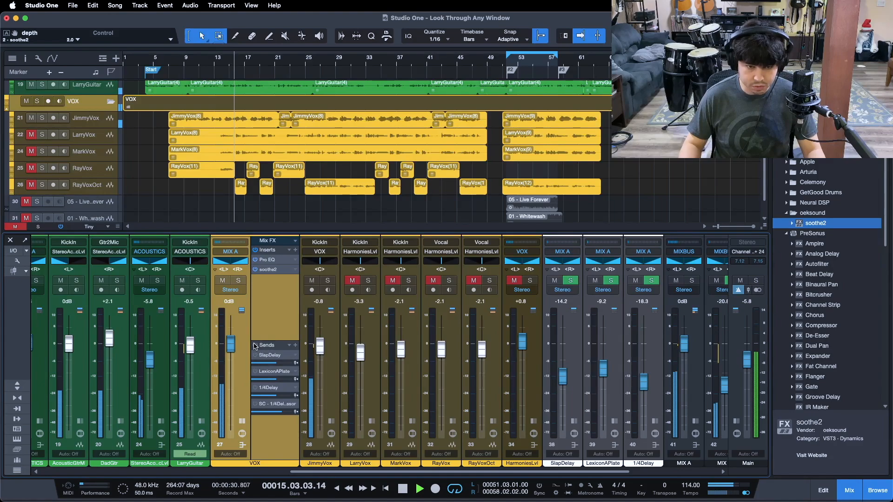
Step: Check soothe2's processing of the verse vocals on the VOX bus, close it, and save the song
{"action": "left_click", "coordinate": [268, 269]}
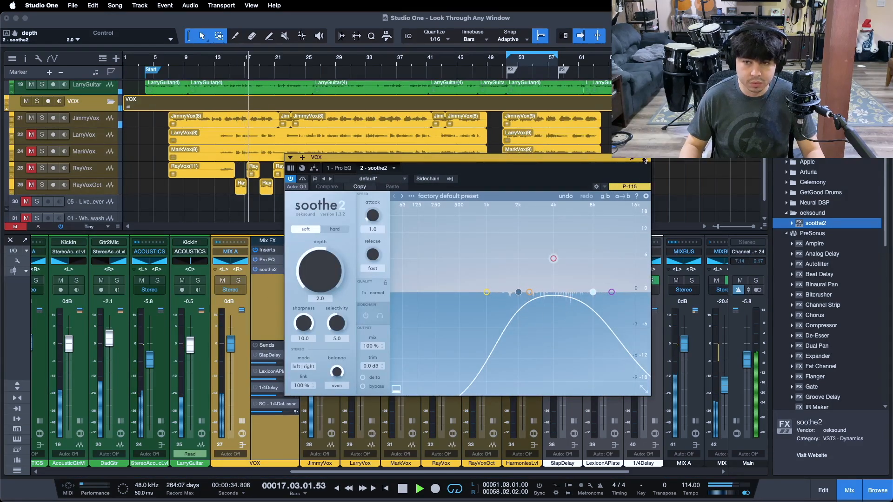
{"action": "left_click", "coordinate": [268, 269]}
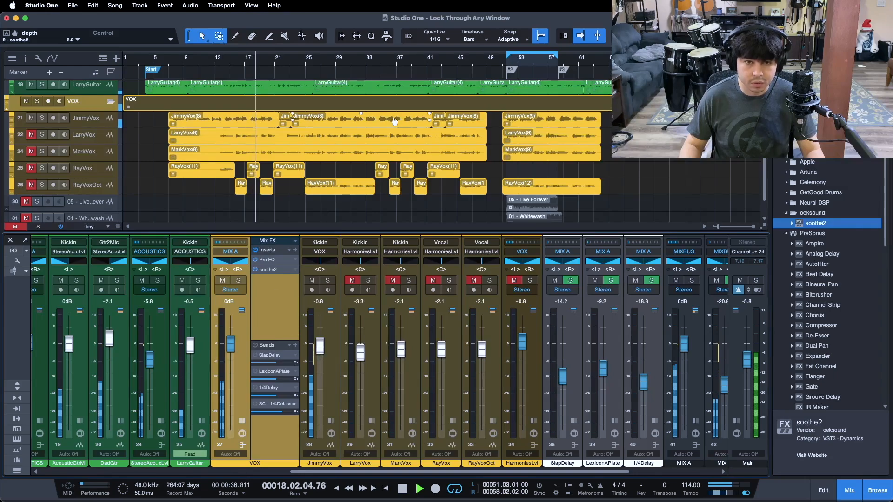
{"action": "key", "text": "super+s"}
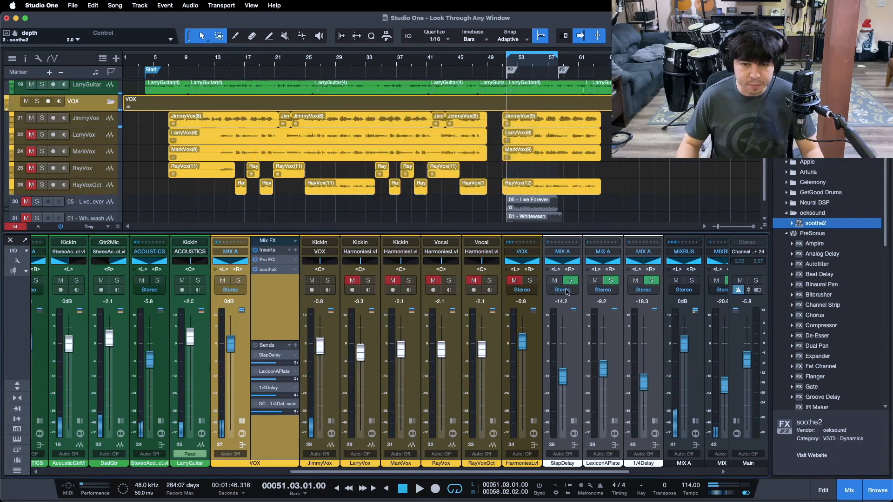
Step: Unmute the HarmoniesLvl bus and play the mix from the loop start
{"action": "left_click", "coordinate": [517, 281]}
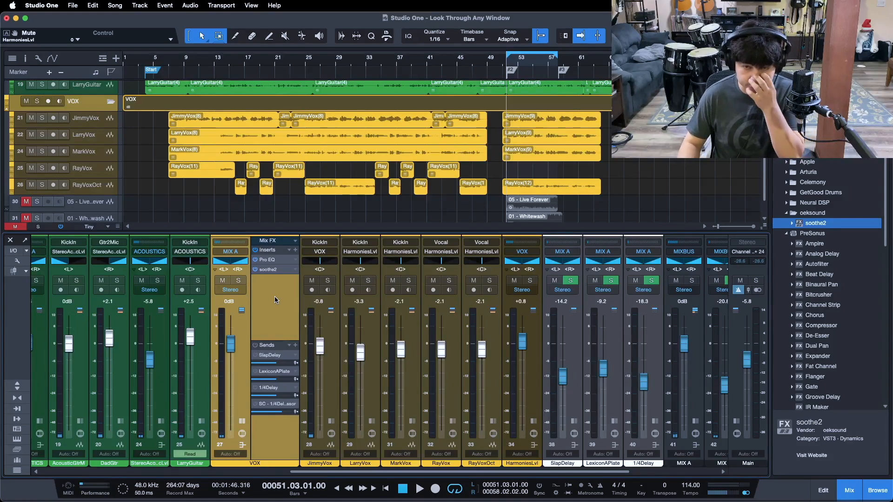
{"action": "key", "text": "space"}
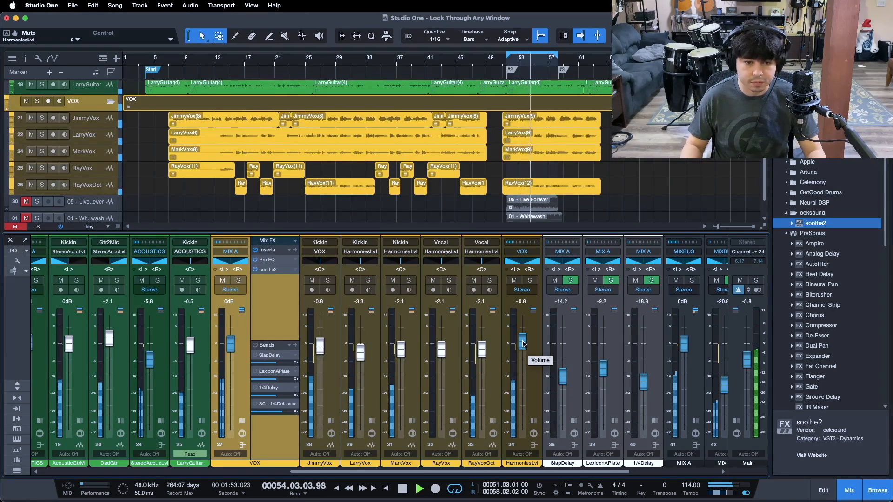
Step: Raise the HarmoniesLvl bus to +1.2 dB and lower the SlapDelay return to -15.0 dB
{"action": "scroll", "coordinate": [523, 344], "scroll_direction": "up", "scroll_amount": 2}
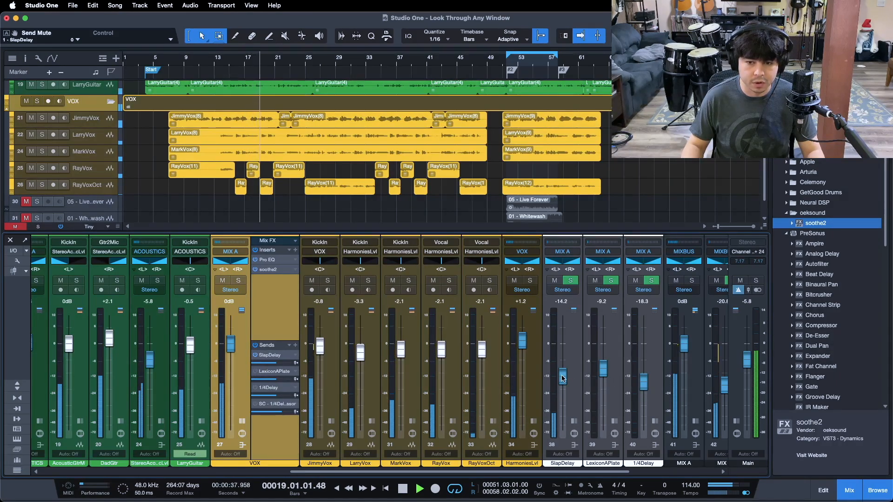
{"action": "left_click_drag", "start_coordinate": [563, 376], "coordinate": [563, 378]}
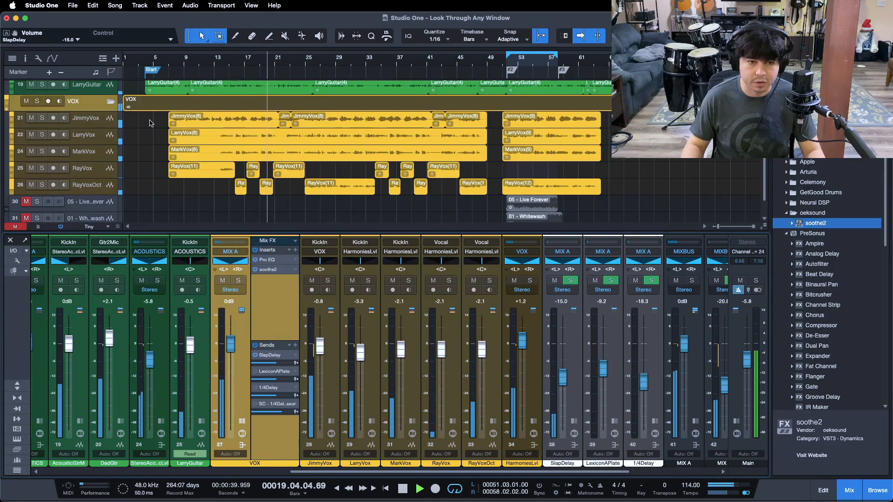
Step: Unmute the VOX bus's LexiconAPlate, 1/4Delay and SC - 1/4Delay compressor sends while playing the verse
{"action": "left_click", "coordinate": [255, 371]}
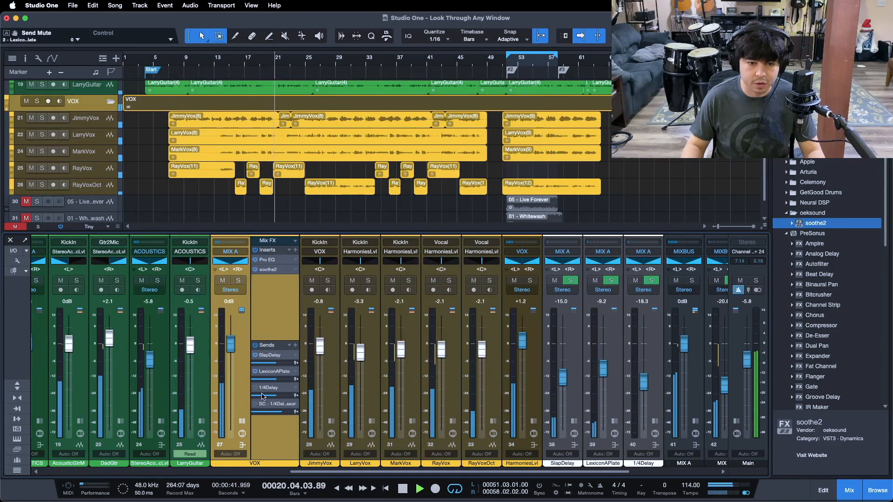
{"action": "left_click", "coordinate": [168, 58]}
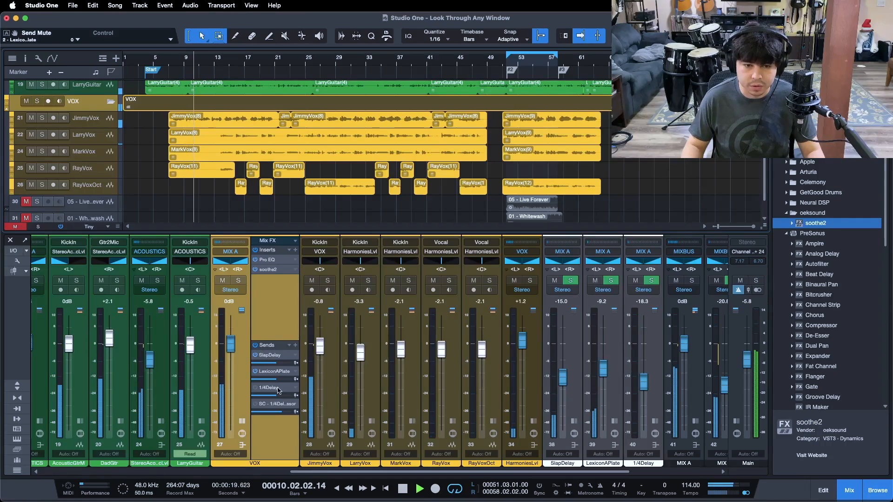
{"action": "left_click", "coordinate": [255, 387]}
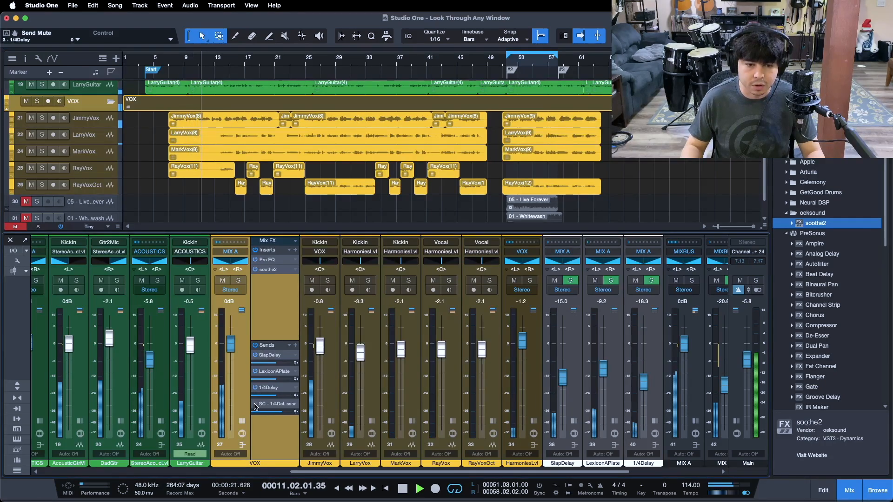
{"action": "left_click", "coordinate": [254, 404]}
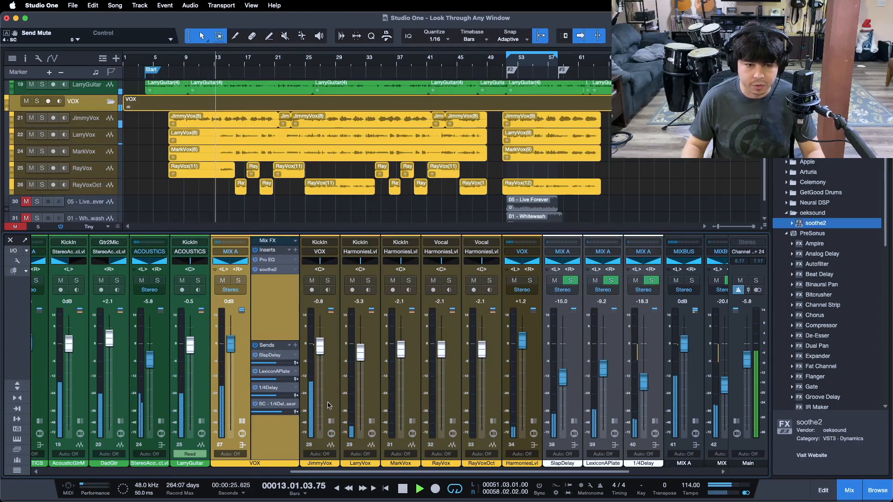
Step: Lower the high band's low threshold to -19.32 dB in JimmyVox's Multiband Dynamics de-esser, then close it
{"action": "left_click", "coordinate": [331, 420]}
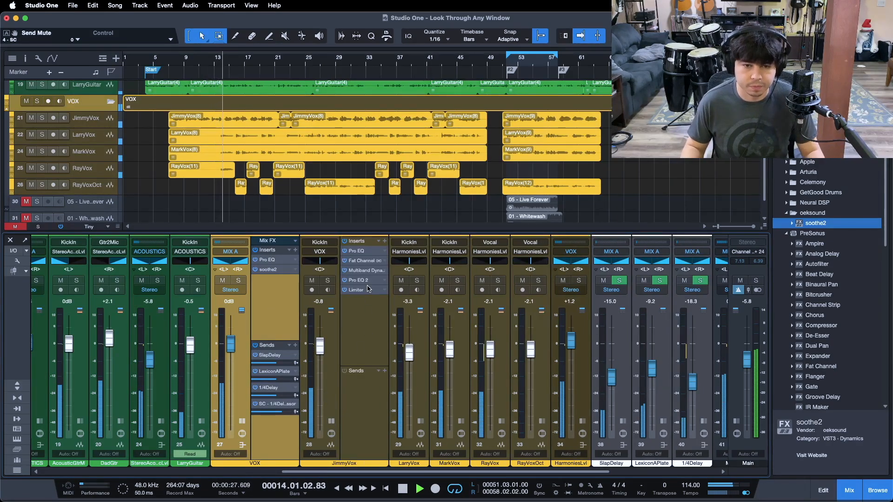
{"action": "left_click", "coordinate": [366, 271]}
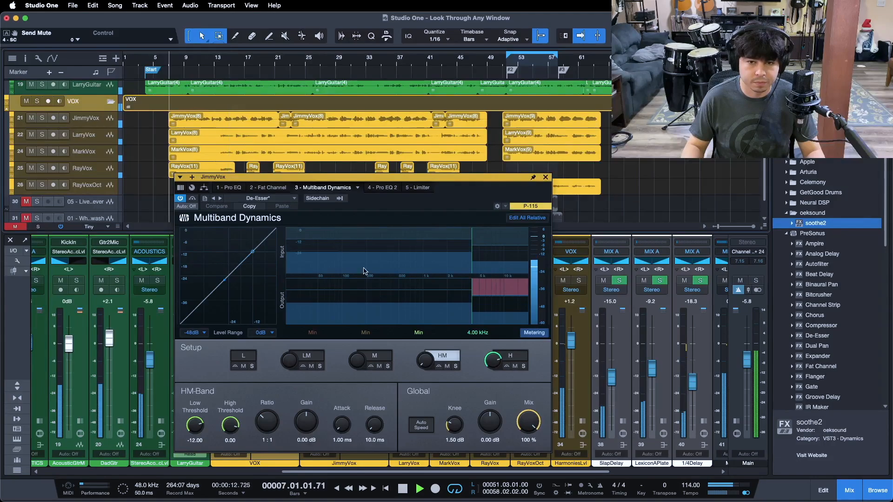
{"action": "left_click", "coordinate": [510, 356]}
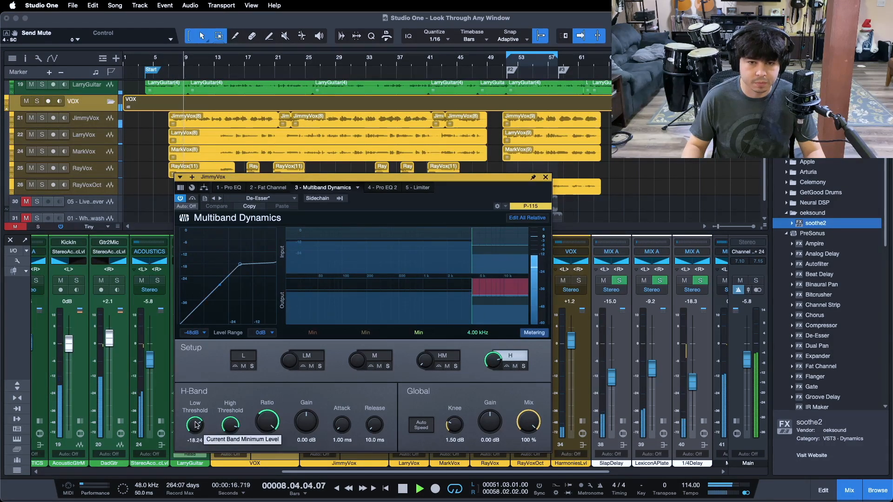
{"action": "scroll", "coordinate": [196, 424], "scroll_direction": "down", "scroll_amount": 2}
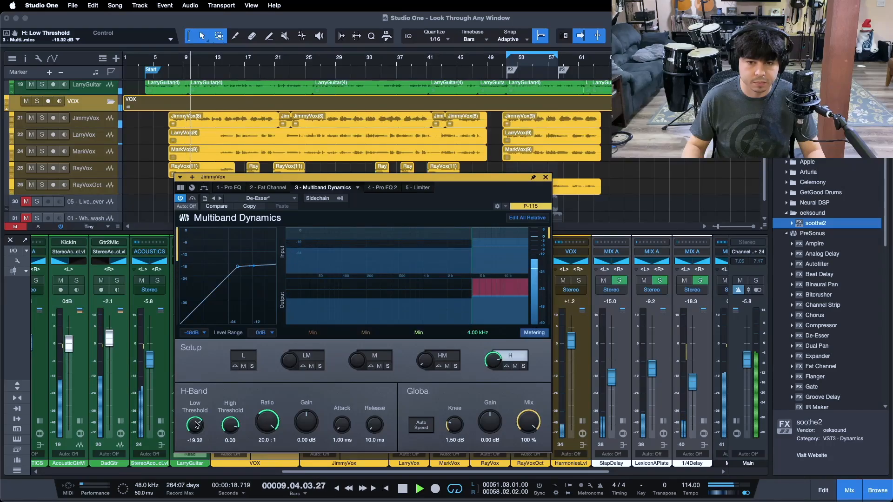
{"action": "left_click", "coordinate": [545, 179]}
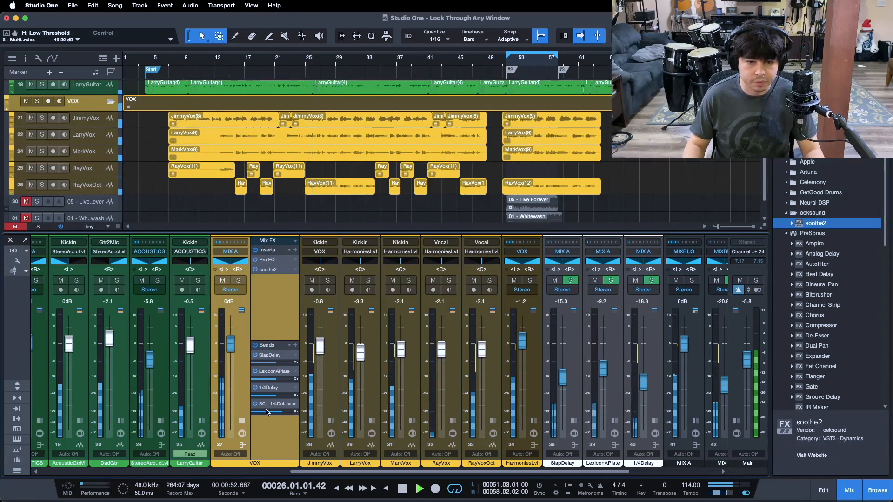
Step: Compare the vocals with soothe2 bypassed and active on the VOX bus, then stop playback
{"action": "left_click", "coordinate": [255, 270]}
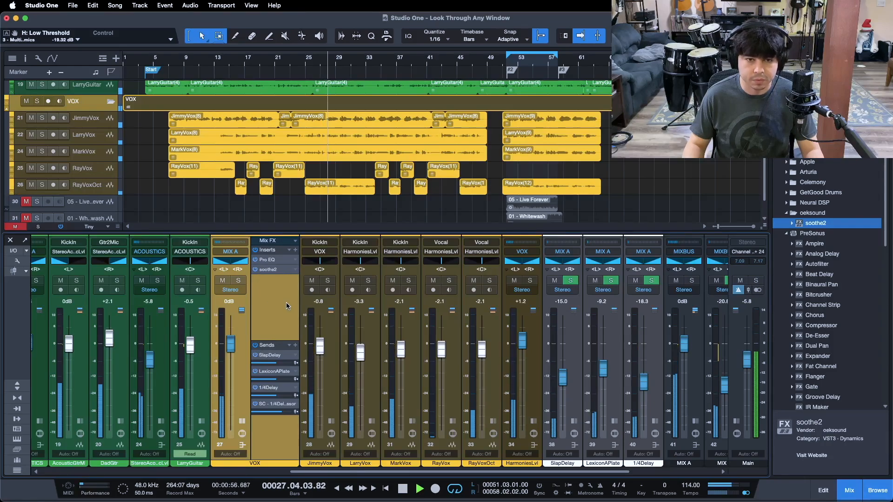
{"action": "left_click", "coordinate": [266, 270]}
{"action": "left_click", "coordinate": [303, 179]}
{"action": "left_click", "coordinate": [302, 179]}
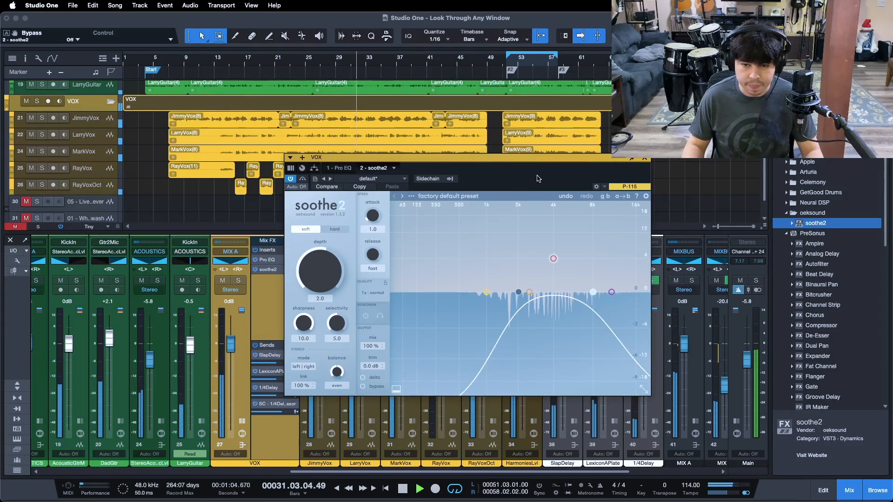
{"action": "key", "text": "space"}
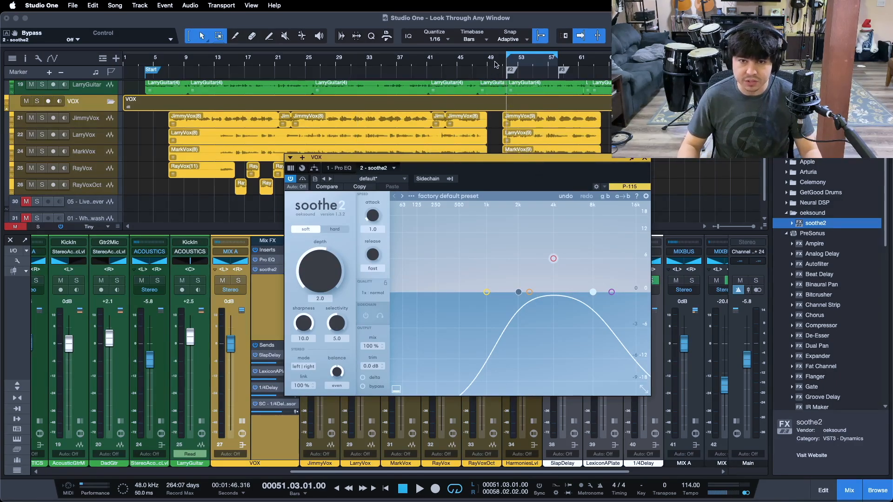
Step: Play from just before the F2 marker, compare soothe2 bypassed and active on the VOX bus, and close the plug-in
{"action": "left_click", "coordinate": [496, 64]}
{"action": "left_click_drag", "start_coordinate": [522, 182], "coordinate": [487, 202]}
{"action": "key", "text": "space"}
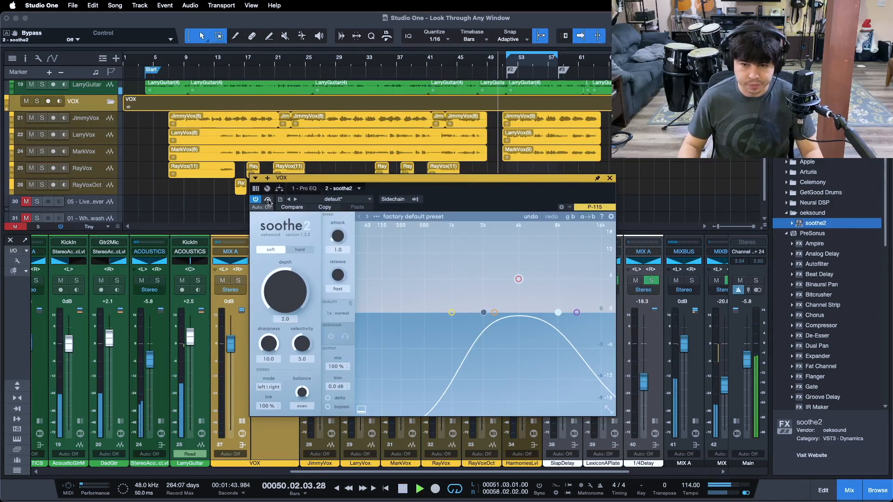
{"action": "left_click", "coordinate": [266, 200]}
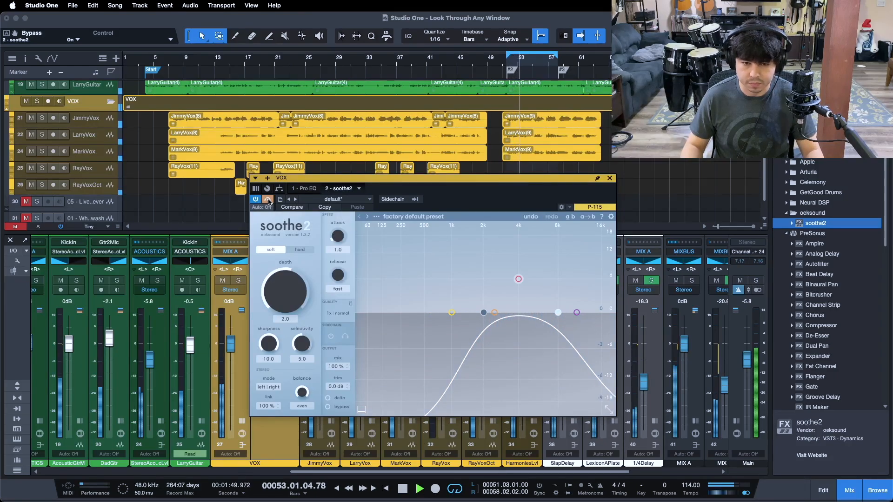
{"action": "left_click", "coordinate": [267, 200]}
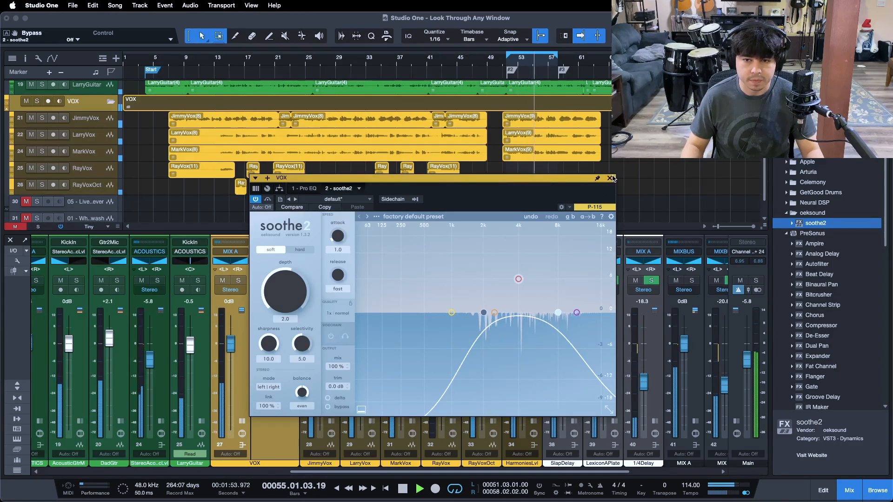
{"action": "key", "text": "Escape"}
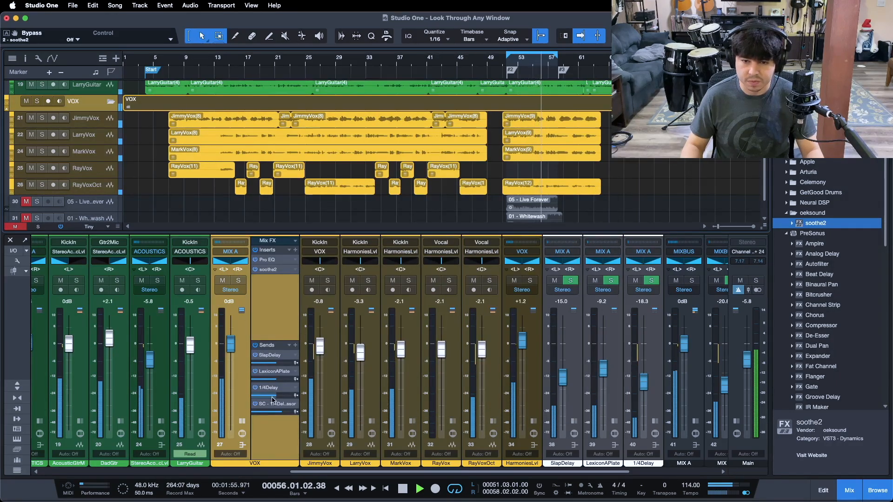
Step: Collapse the VOX channel, stop playback, and save the song
{"action": "left_click", "coordinate": [242, 422]}
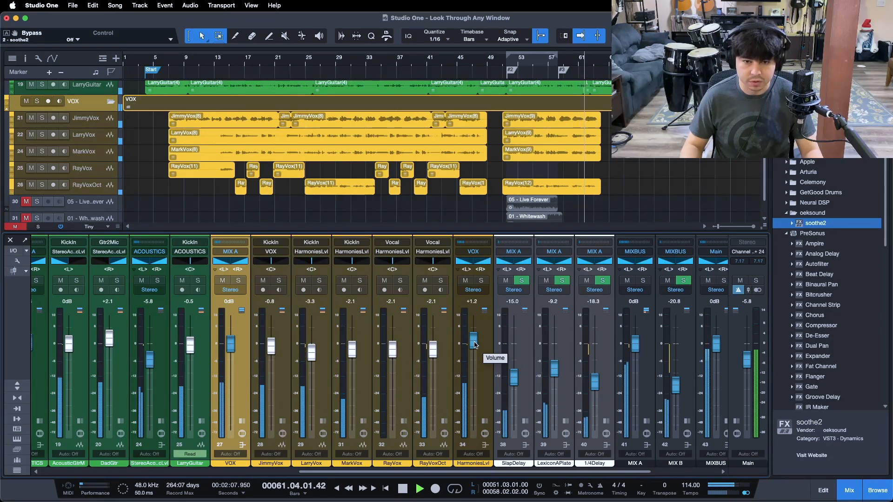
{"action": "key", "text": "F3"}
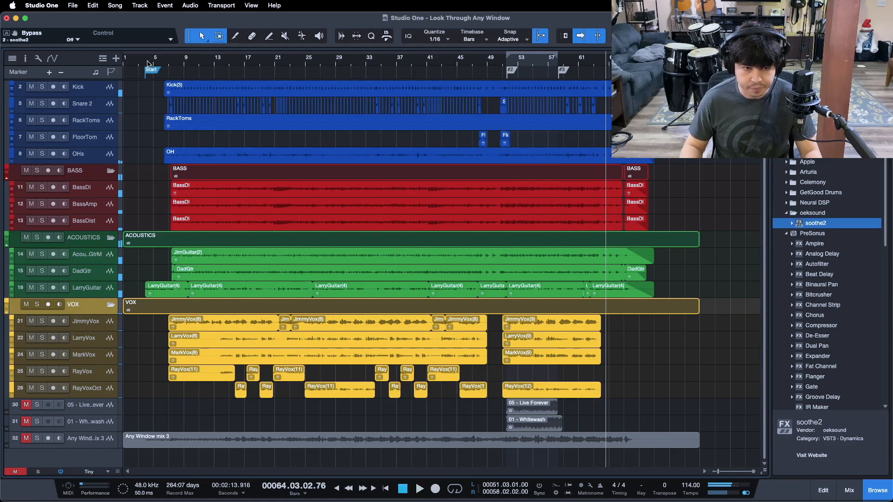
{"action": "key", "text": "space"}
{"action": "key", "text": "super+s"}
{"action": "key", "text": "F3"}
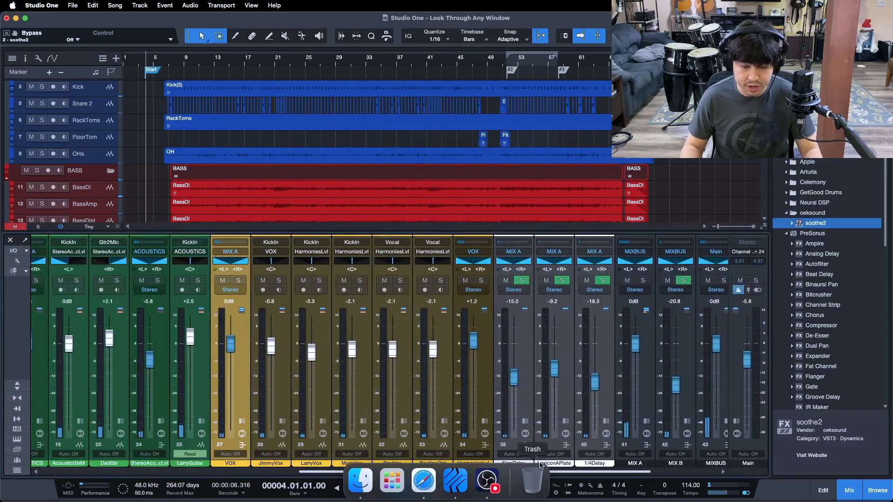
Step: Expand the LarryGuitar channel, solo it, and play it from the song's start
{"action": "left_click", "coordinate": [202, 417]}
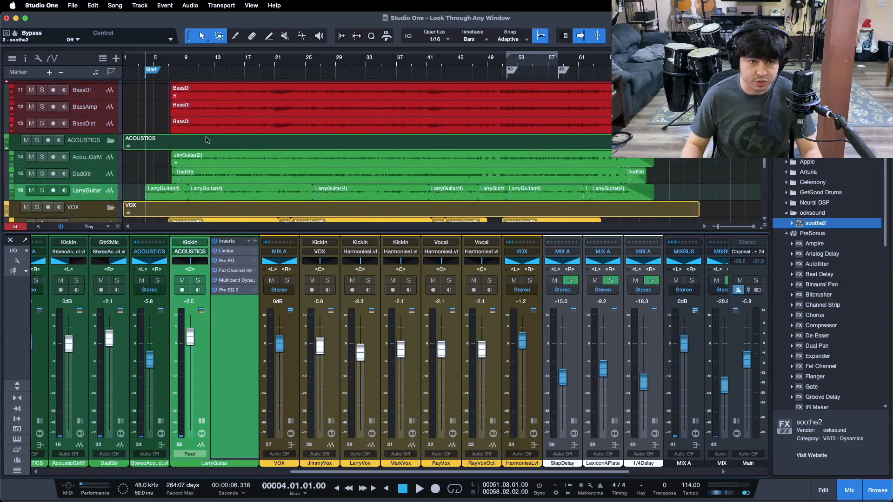
{"action": "left_click", "coordinate": [198, 280]}
{"action": "key", "text": "space"}
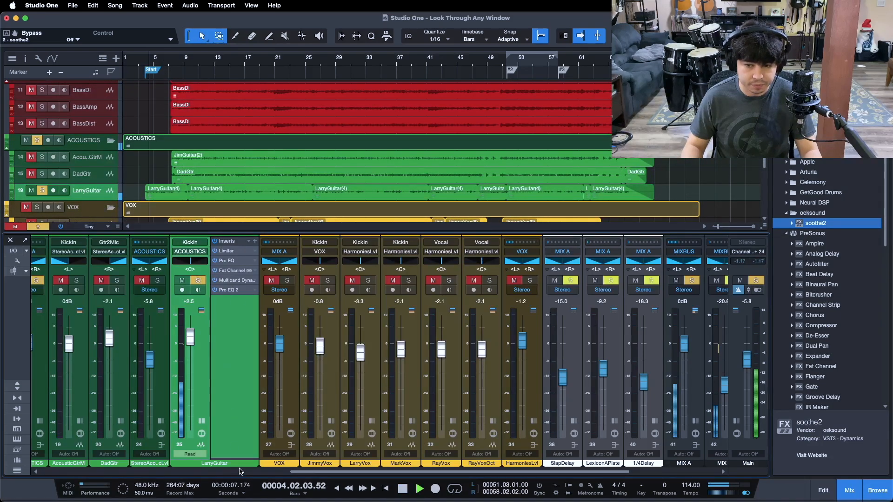
Step: Inspect LarryGuitar's Pro EQ 2, Pro EQ and Multiband Dynamics settings during soloed playback, then stop playback
{"action": "left_click_drag", "start_coordinate": [228, 457], "coordinate": [226, 385]}
{"action": "double_click", "coordinate": [227, 290]}
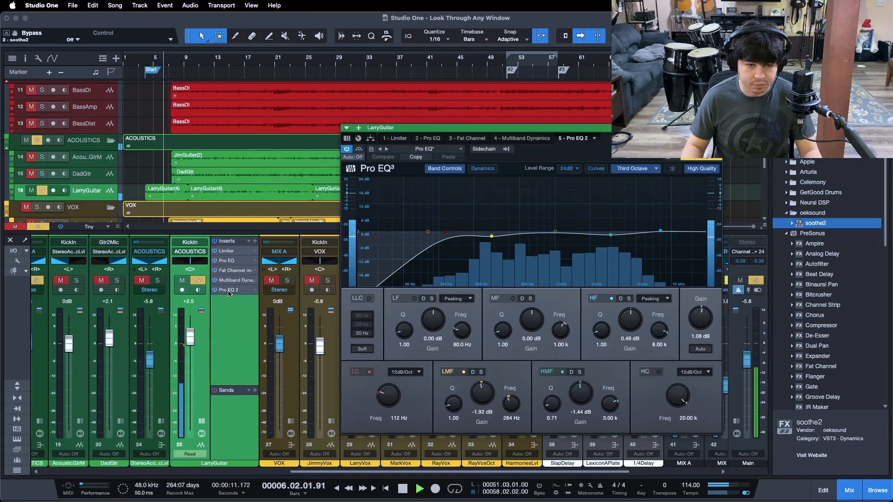
{"action": "left_click", "coordinate": [427, 138]}
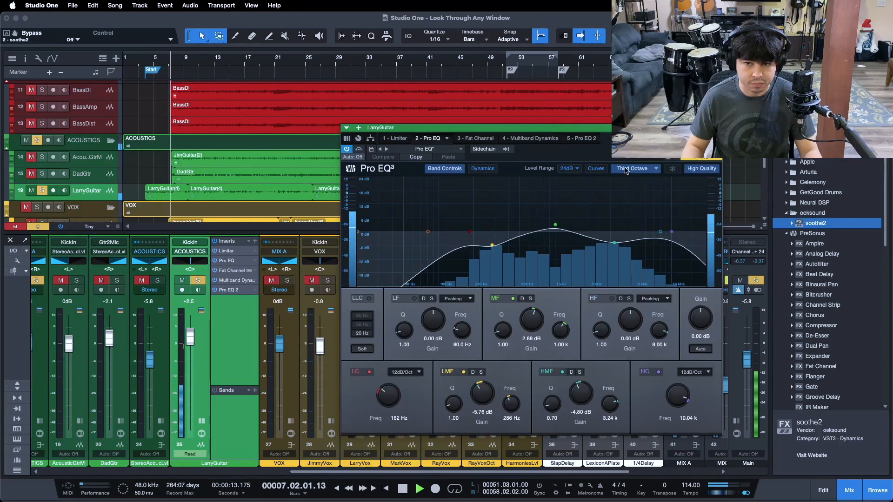
{"action": "left_click", "coordinate": [716, 127]}
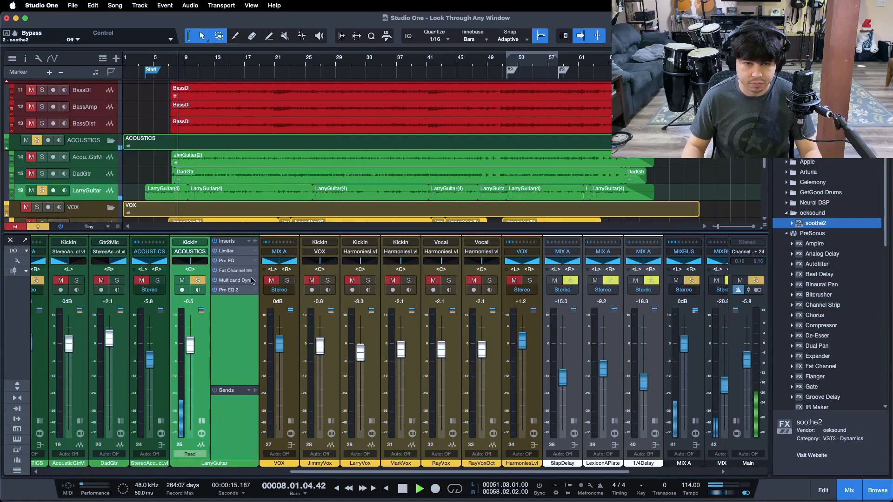
{"action": "double_click", "coordinate": [232, 280]}
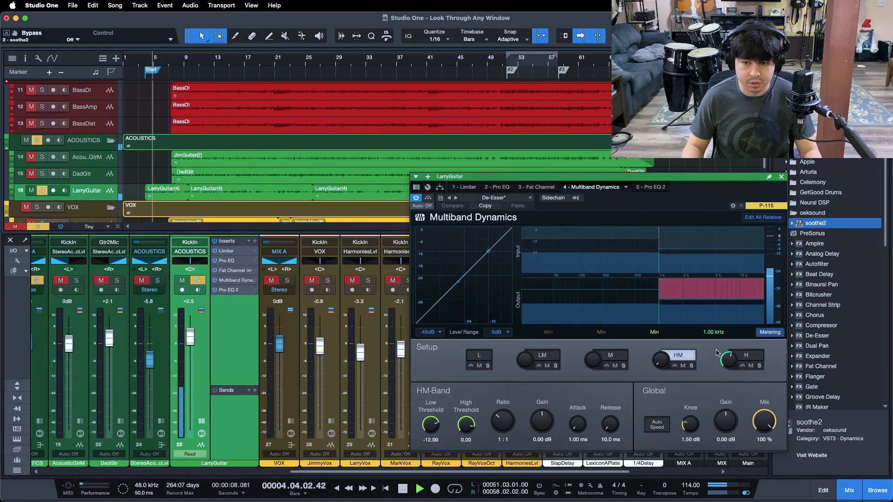
{"action": "left_click", "coordinate": [781, 176]}
{"action": "key", "text": "space"}
Step: Review LarryGuitar's Pro EQ, Multiband Dynamics and Pro EQ 2 settings with playback stopped, then close the plug-in window
{"action": "left_click", "coordinate": [227, 251]}
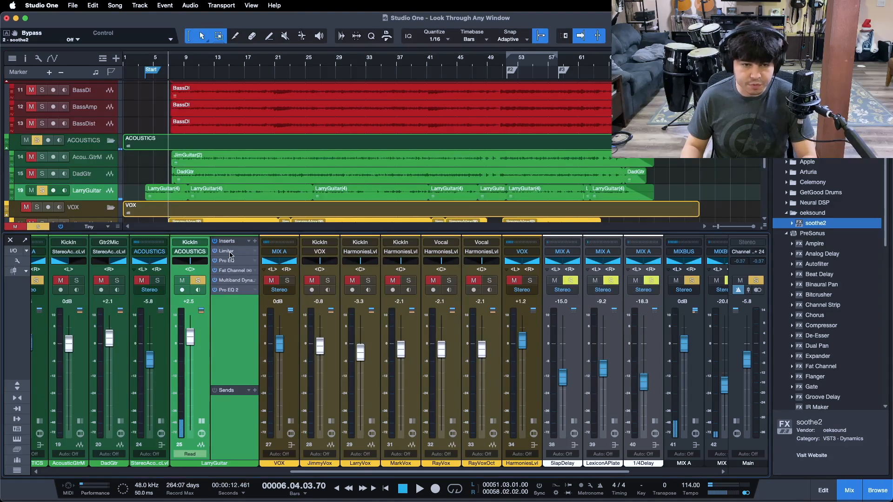
{"action": "left_click", "coordinate": [449, 302]}
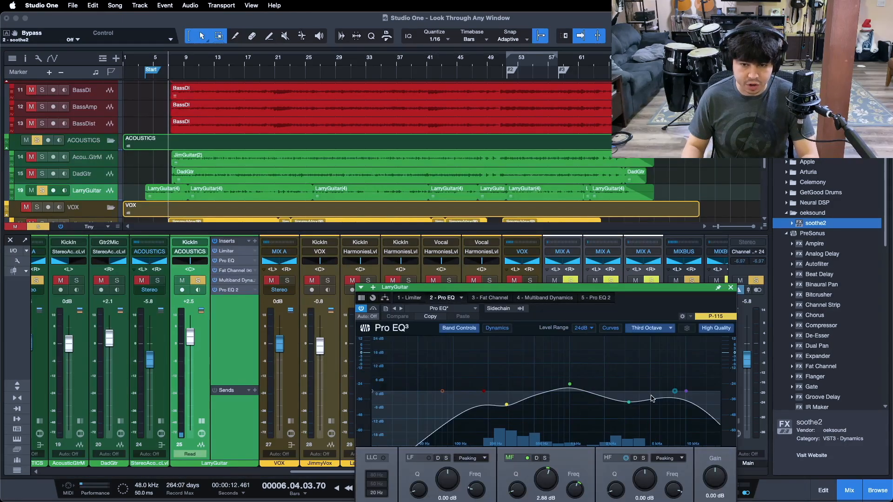
{"action": "left_click_drag", "start_coordinate": [621, 306], "coordinate": [525, 179]}
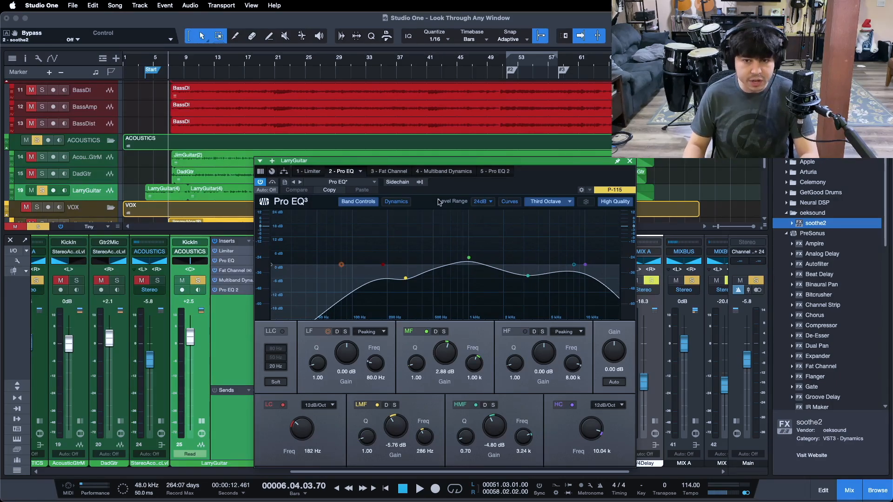
{"action": "left_click", "coordinate": [422, 172]}
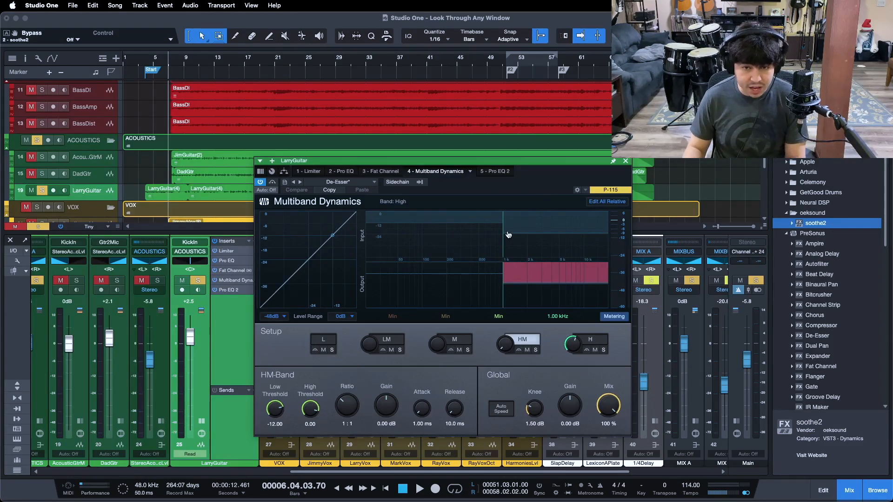
{"action": "left_click", "coordinate": [488, 173]}
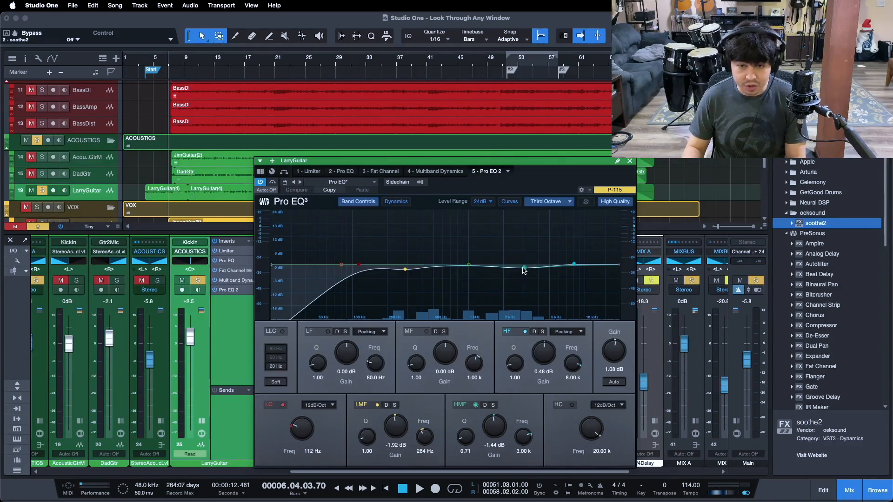
{"action": "left_click", "coordinate": [631, 161]}
Step: Add soothe2 as LarryGuitar's last insert and zoom the timeline in on the song's start
{"action": "left_click_drag", "start_coordinate": [816, 223], "coordinate": [238, 323]}
{"action": "left_click", "coordinate": [148, 56]}
{"action": "left_click_drag", "start_coordinate": [153, 61], "coordinate": [225, 89]}
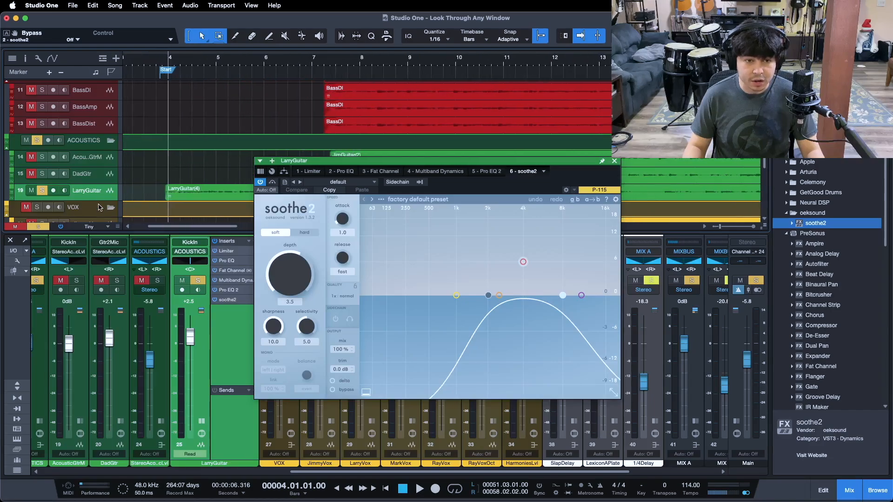
Step: Set the arrangement's track height to Medium and place the playhead just before the first LarryGuitar clip
{"action": "left_click", "coordinate": [93, 226]}
{"action": "left_click", "coordinate": [96, 280]}
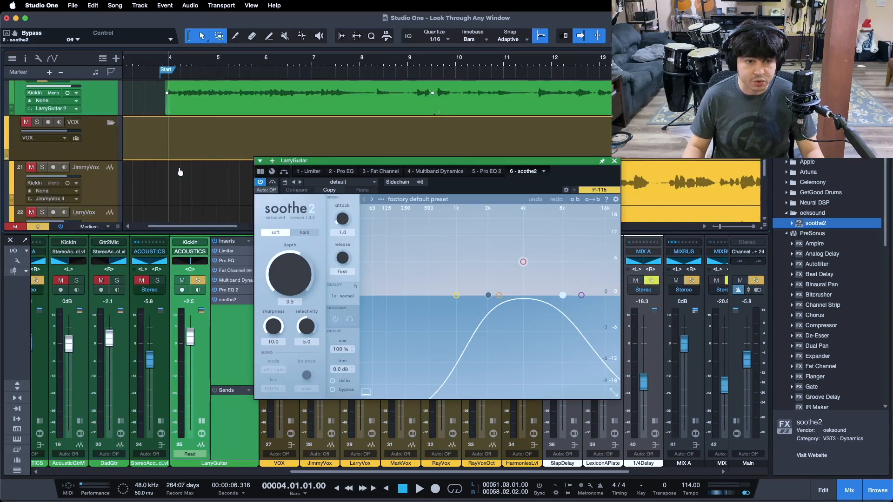
{"action": "left_click", "coordinate": [167, 64]}
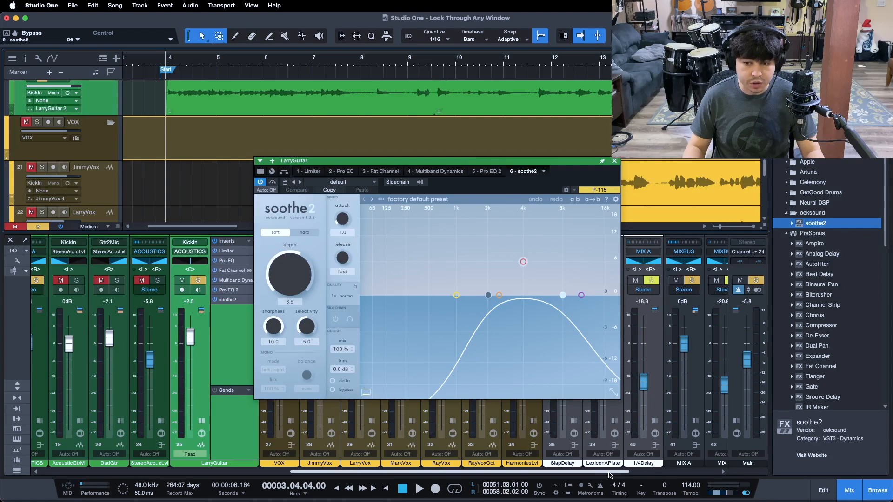
Step: In LarryGuitar's soothe2, reset the depth to 0.0 and lower the low-cut frequency to 1 kHz
{"action": "left_click", "coordinate": [293, 283]}
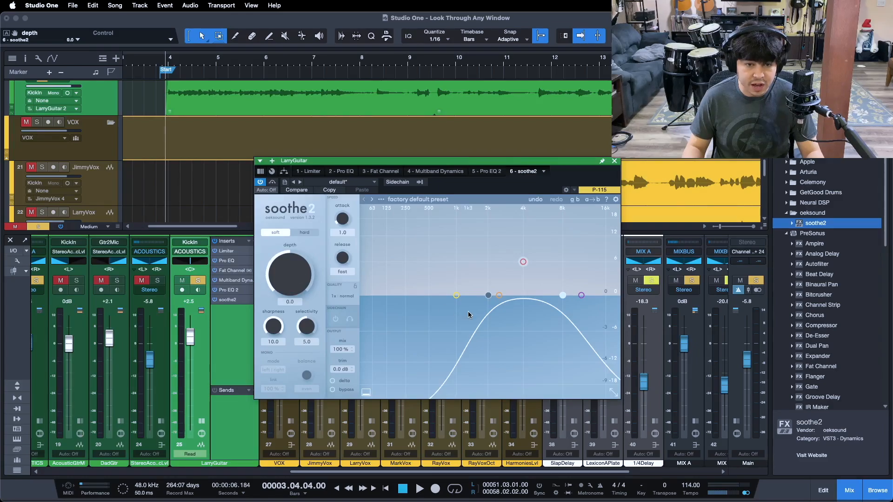
{"action": "left_click_drag", "start_coordinate": [488, 298], "coordinate": [458, 299]}
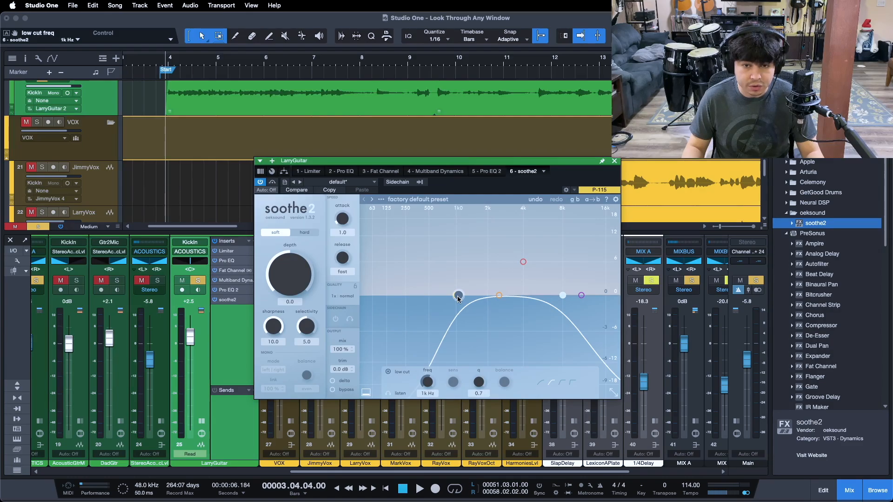
{"action": "left_click_drag", "start_coordinate": [455, 299], "coordinate": [457, 299]}
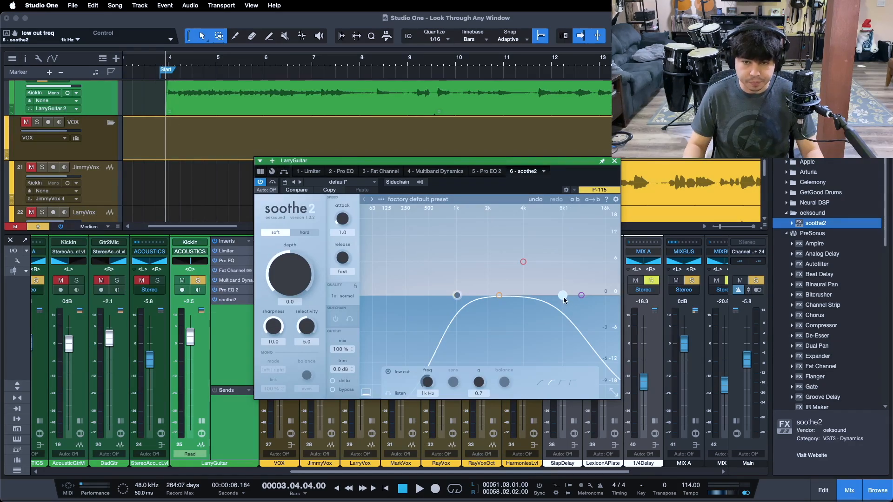
Step: Check LarryGuitar's Pro EQ 2 curve during soloed playback, then return to soothe2
{"action": "left_click", "coordinate": [487, 172]}
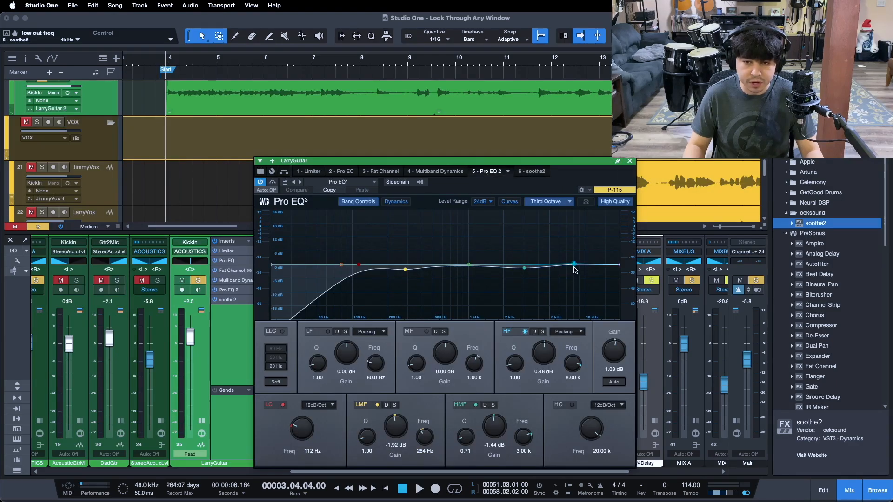
{"action": "key", "text": "space"}
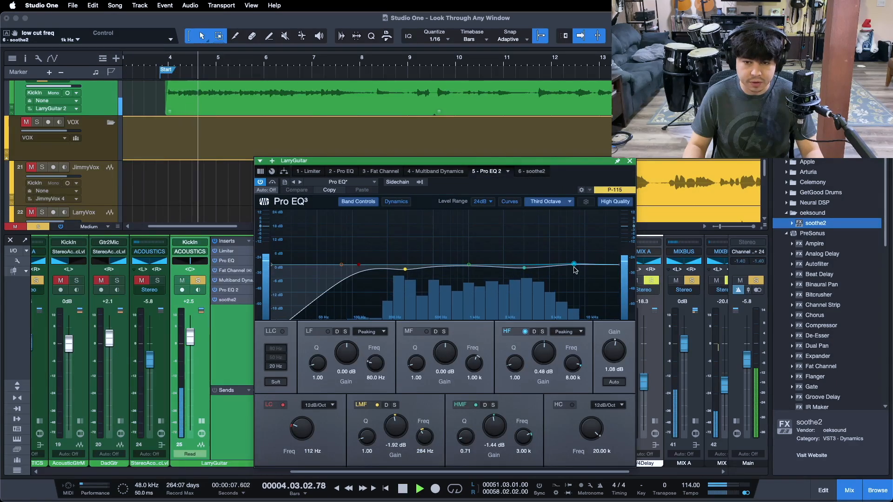
{"action": "left_click", "coordinate": [535, 172]}
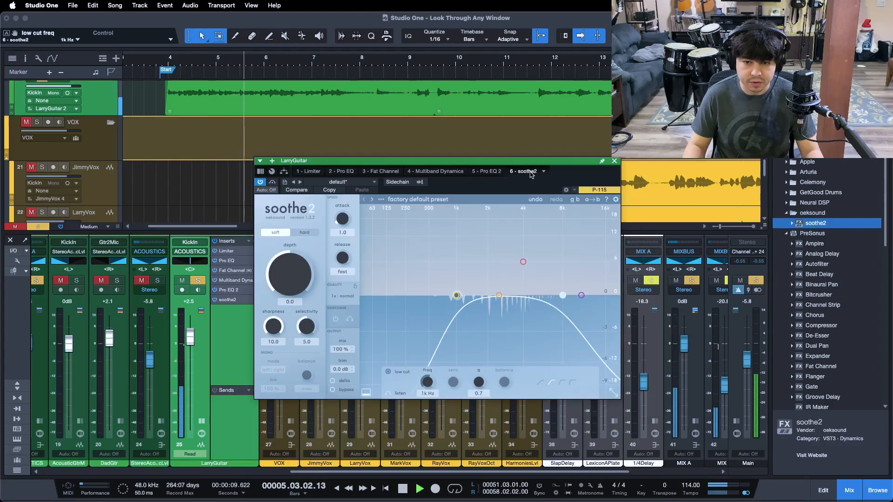
Step: Restart playback just before the first LarryGuitar clip and raise soothe2's depth to 1.0 while listening
{"action": "left_click", "coordinate": [162, 60]}
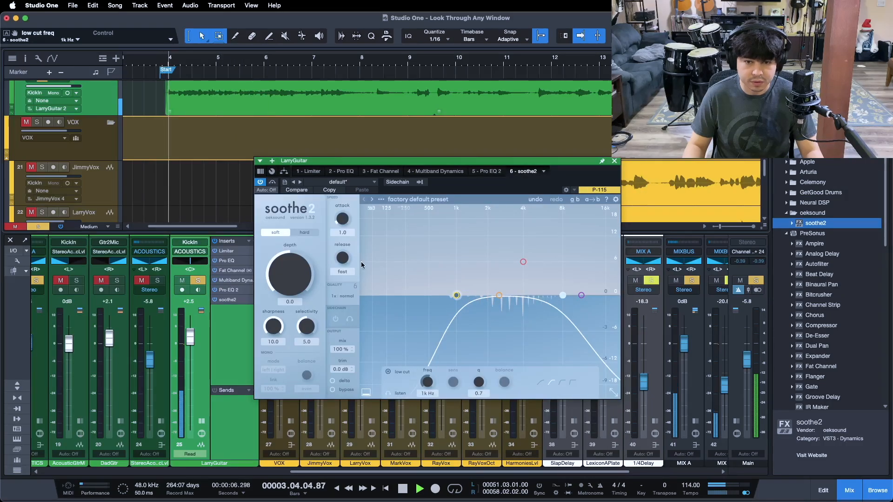
{"action": "left_click", "coordinate": [290, 275]}
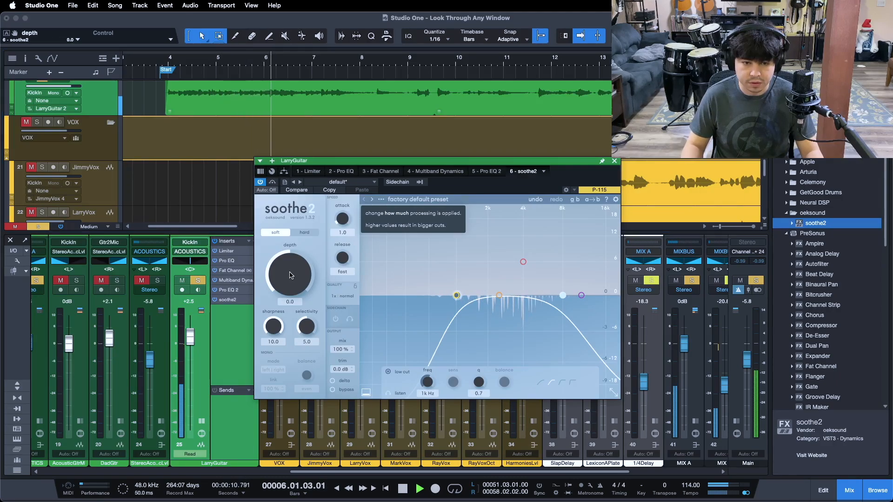
{"action": "left_click_drag", "start_coordinate": [289, 275], "coordinate": [290, 273]}
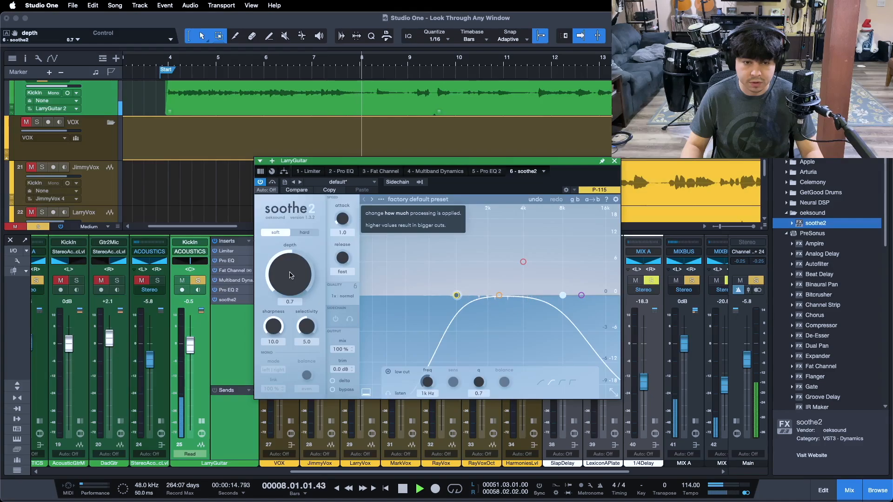
{"action": "scroll", "coordinate": [290, 275], "scroll_direction": "up", "scroll_amount": 2}
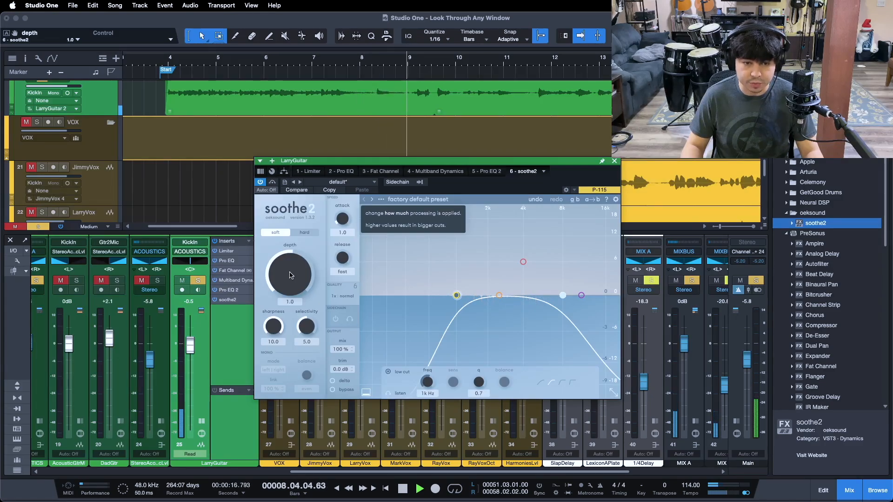
Step: Compare LarryGuitar with soothe2 bypassed and active, replaying the passage from the Start marker, and leave soothe2 active
{"action": "left_click", "coordinate": [161, 60]}
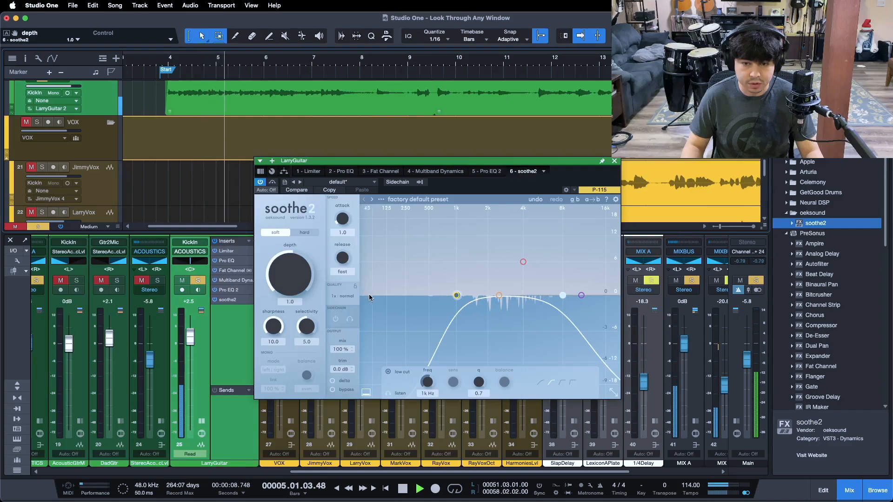
{"action": "left_click", "coordinate": [272, 183]}
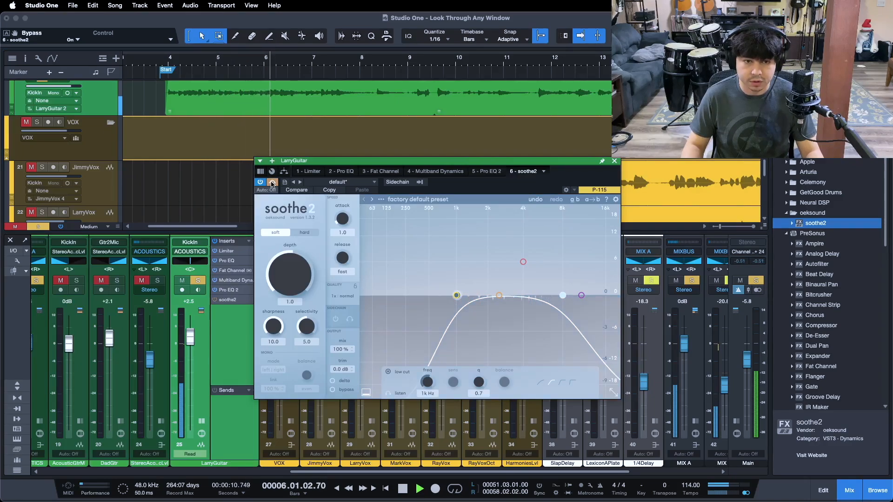
{"action": "left_click", "coordinate": [272, 183]}
{"action": "key", "text": "space"}
{"action": "key", "text": "space"}
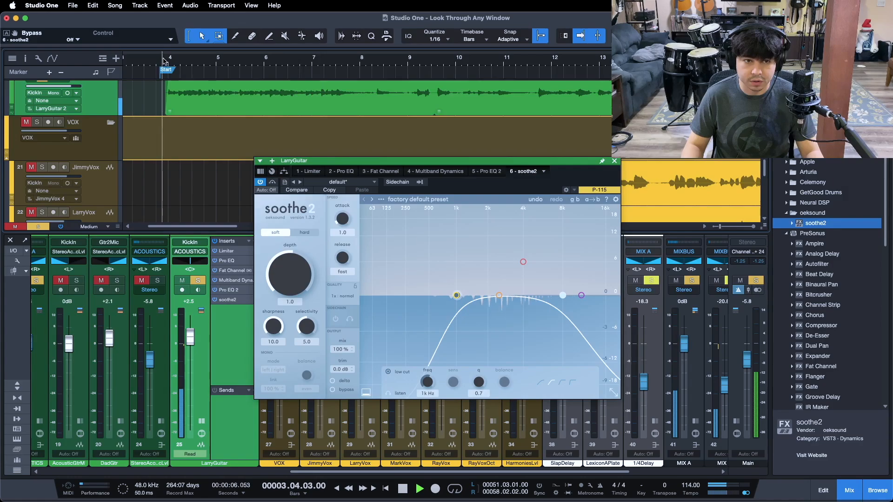
{"action": "left_click", "coordinate": [273, 183]}
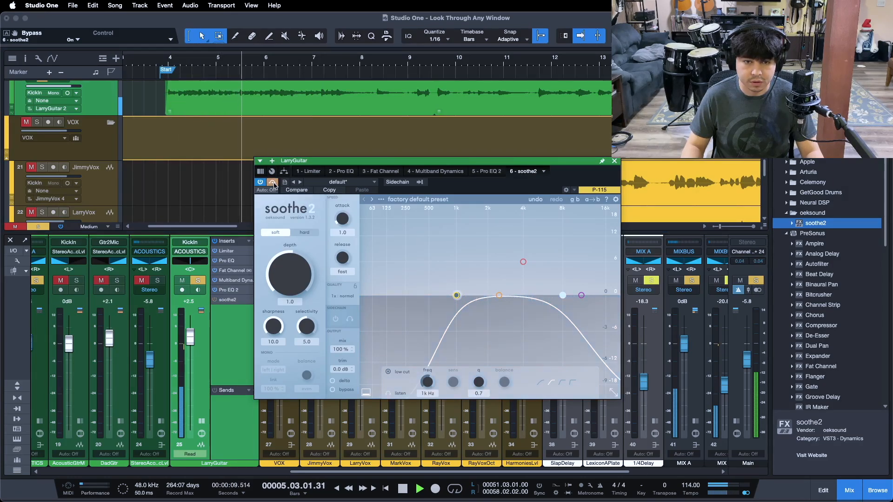
{"action": "left_click", "coordinate": [273, 184]}
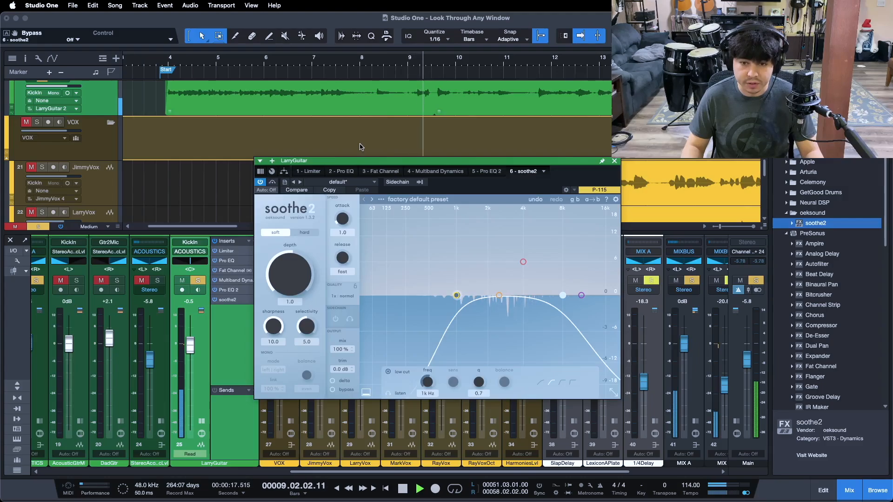
{"action": "left_click", "coordinate": [157, 60]}
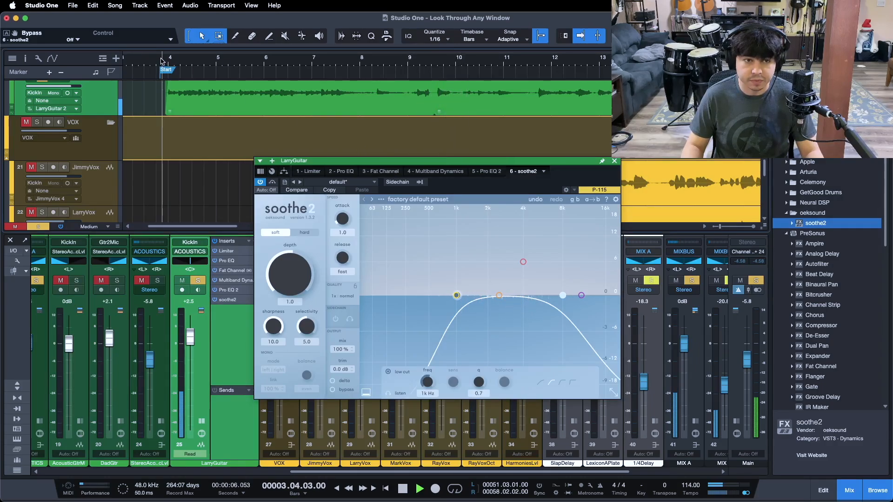
{"action": "left_click", "coordinate": [273, 183]}
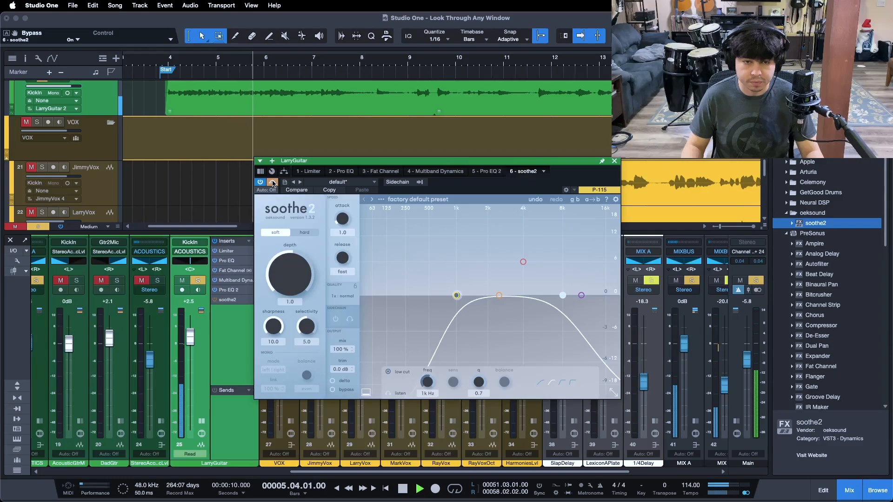
{"action": "left_click", "coordinate": [273, 183]}
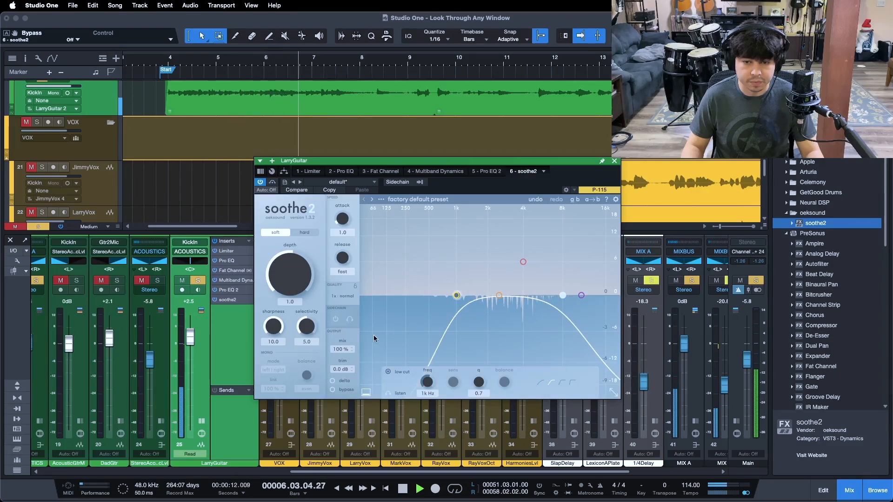
Step: Raise soothe2's depth to 1.5 while replaying the guitar intro from the Start marker
{"action": "left_click_drag", "start_coordinate": [288, 286], "coordinate": [288, 284]}
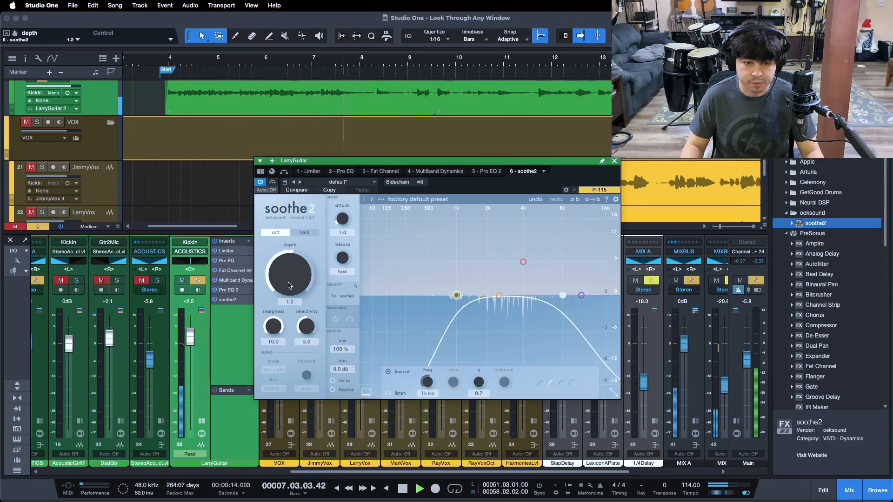
{"action": "left_click", "coordinate": [167, 69]}
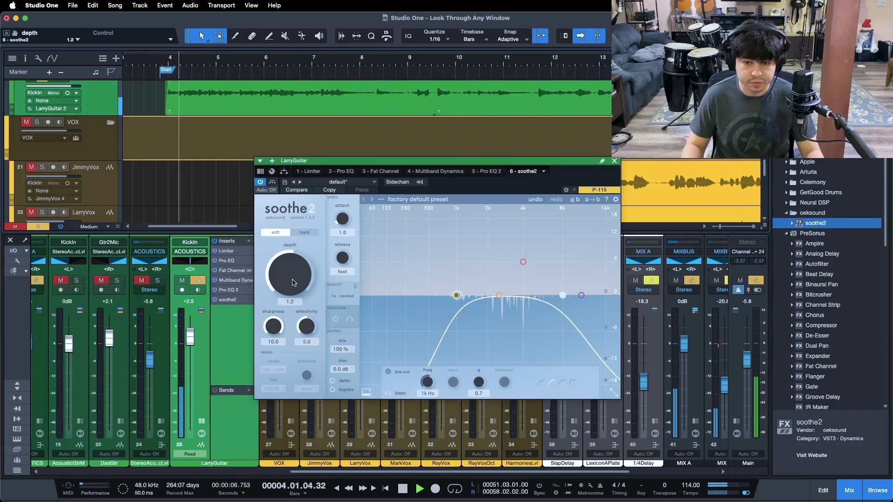
{"action": "scroll", "coordinate": [292, 283], "scroll_direction": "up", "scroll_amount": 2}
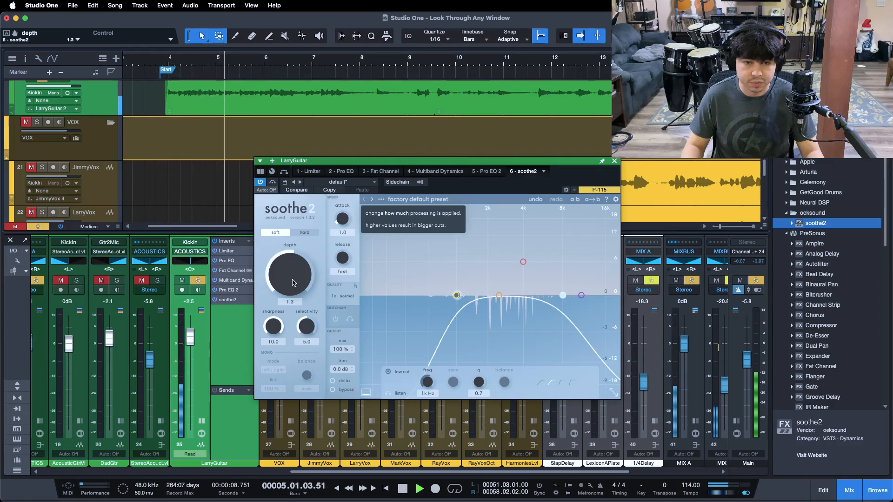
{"action": "scroll", "coordinate": [293, 283], "scroll_direction": "up", "scroll_amount": 1}
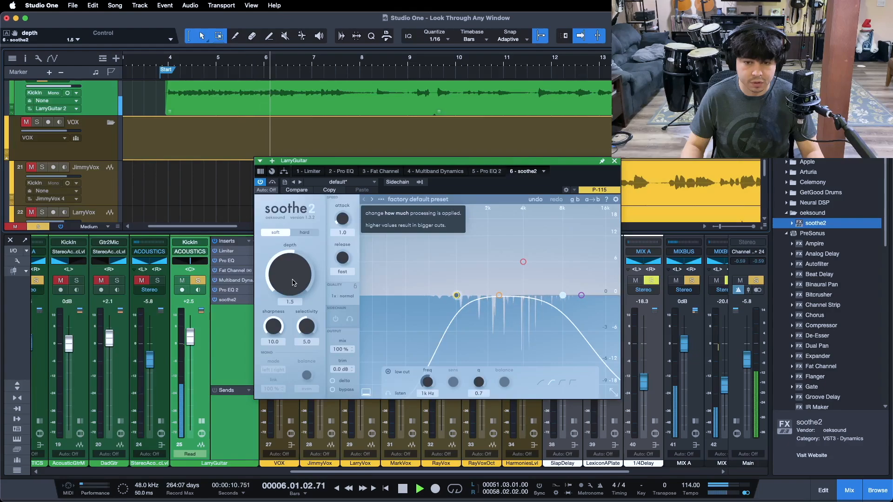
Step: Audition only what soothe2 removes with delta from the Start marker, then turn delta off and return the playhead to the start position
{"action": "left_click", "coordinate": [163, 63]}
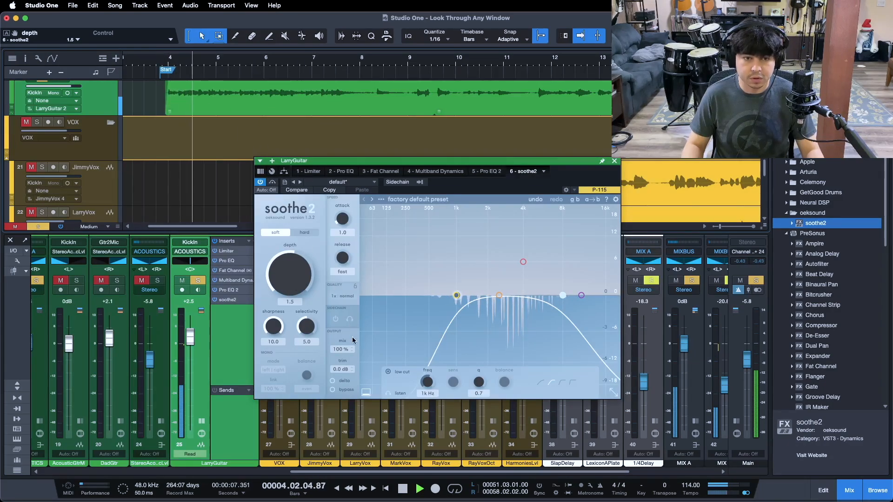
{"action": "left_click", "coordinate": [346, 381]}
{"action": "key", "text": "space"}
{"action": "left_click", "coordinate": [159, 61]}
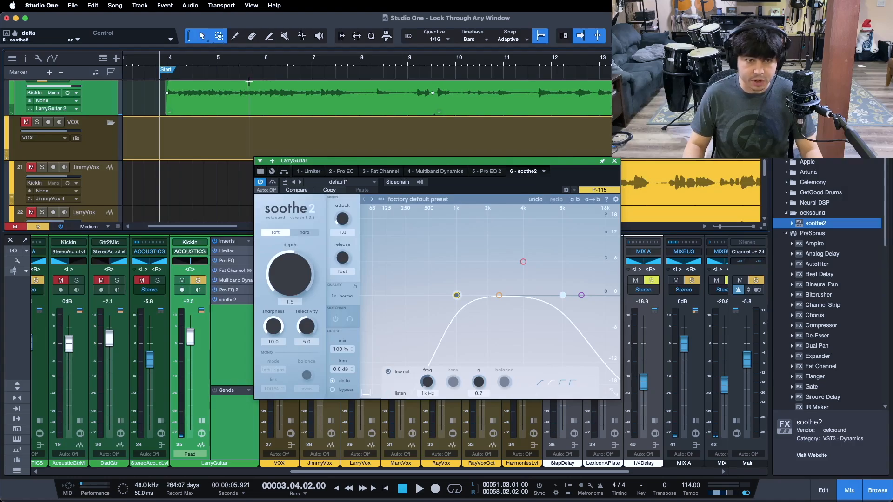
{"action": "key", "text": "space"}
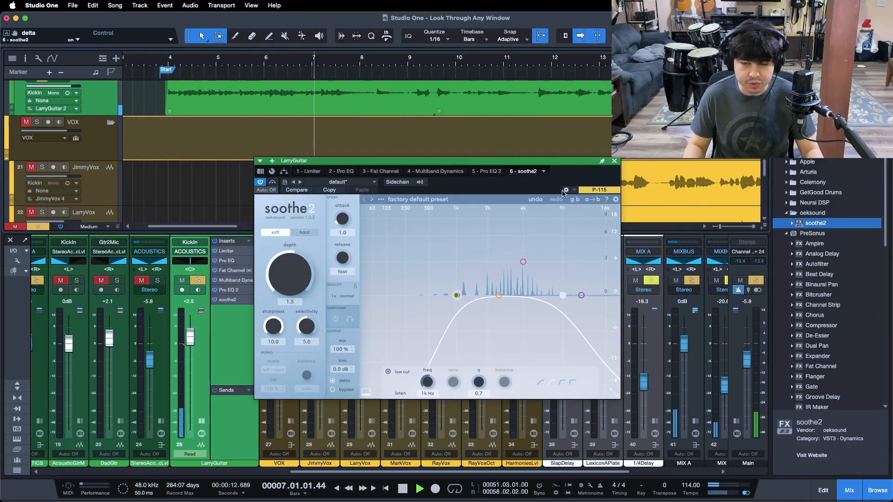
{"action": "key", "text": "space"}
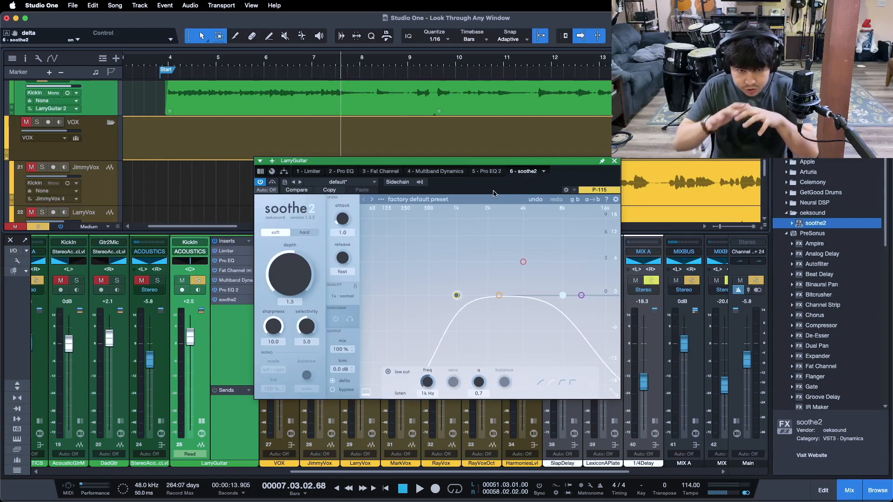
{"action": "left_click", "coordinate": [331, 381]}
{"action": "key", "text": "comma"}
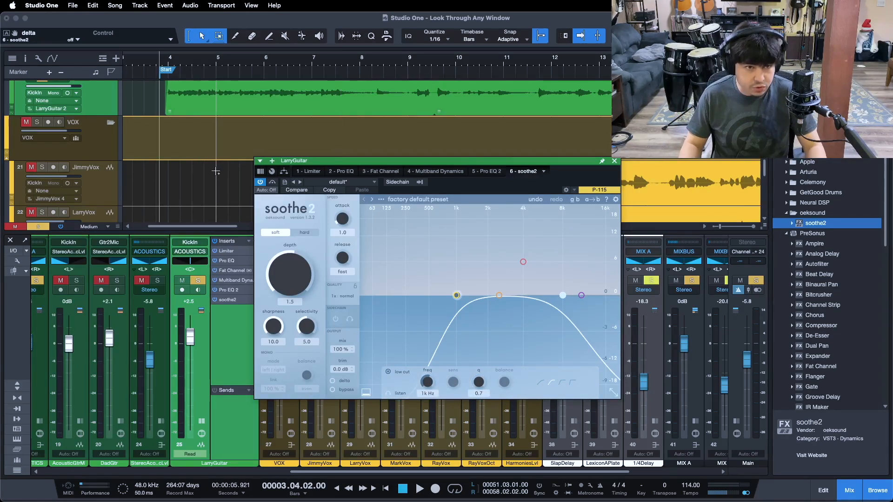
Step: Play the guitar intro with soothe2 bypassed, re-enable it during playback to compare, and stop
{"action": "left_click", "coordinate": [273, 182]}
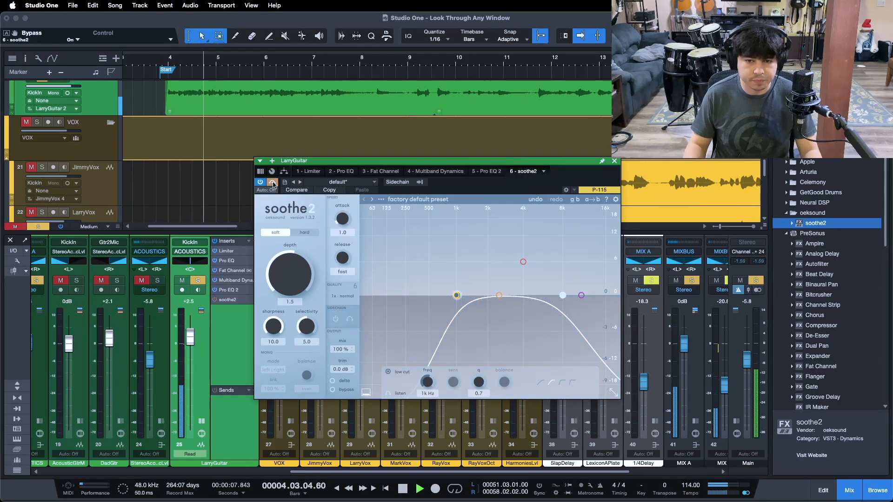
{"action": "left_click", "coordinate": [273, 182]}
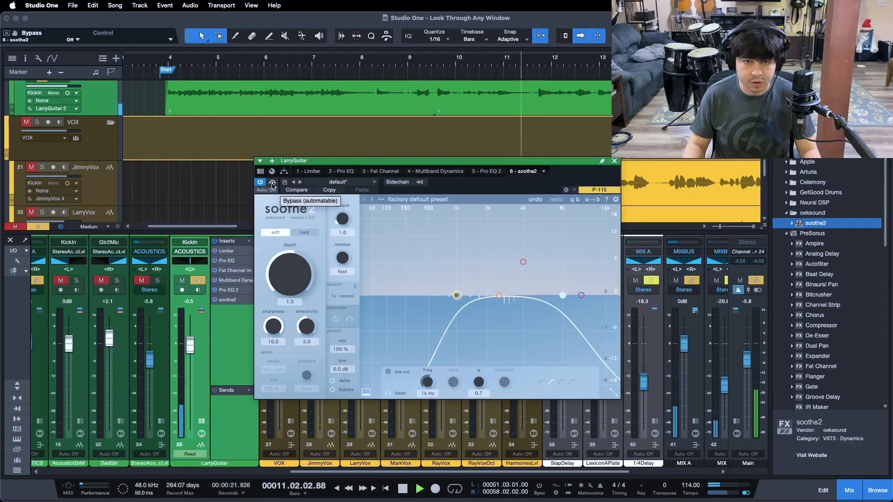
{"action": "key", "text": "space"}
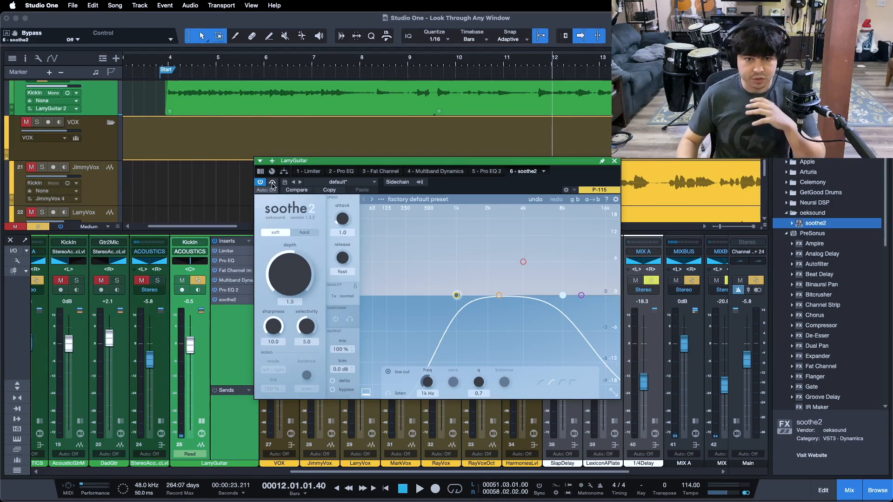
Step: Review LarryGuitar's first Pro EQ and Multiband Dynamics settings, then return to soothe2
{"action": "left_click", "coordinate": [333, 172]}
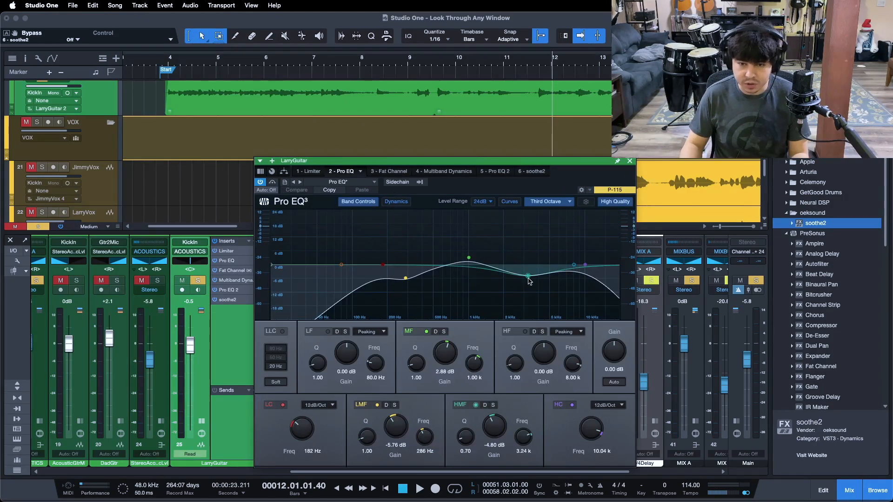
{"action": "left_click", "coordinate": [463, 173]}
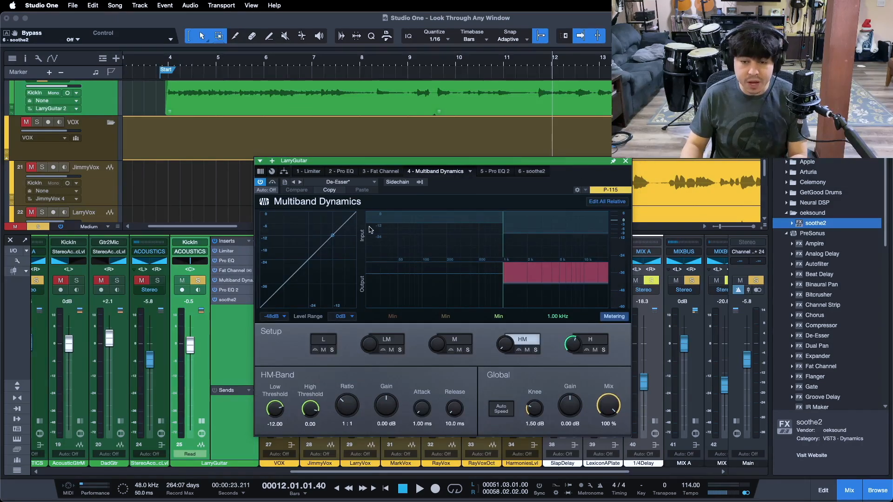
{"action": "left_click", "coordinate": [531, 171]}
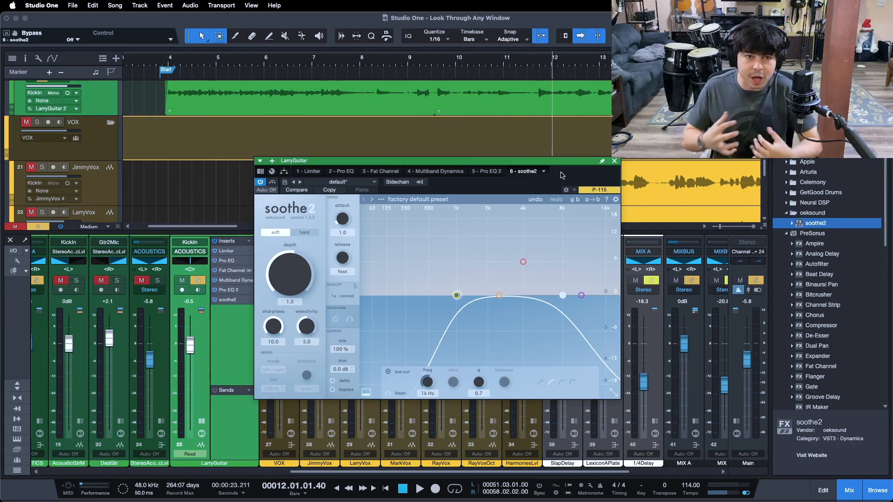
Step: Return the playhead to the song's start, unsolo LarryGuitar, and zoom the timeline out to show more of the song
{"action": "key", "text": "comma"}
{"action": "key", "text": "s"}
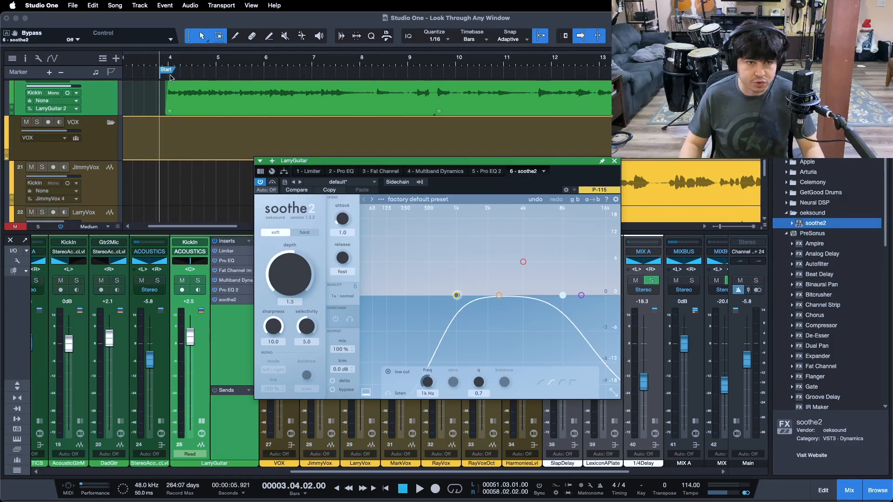
{"action": "left_click_drag", "start_coordinate": [176, 63], "coordinate": [166, 42]}
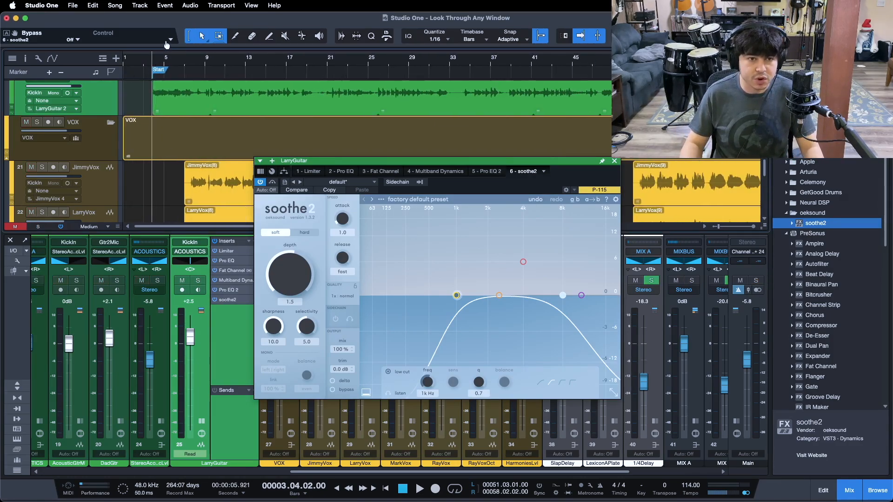
Step: Play the song and set the global gain of LarryGuitar's second Pro EQ to 1.80 dB, then close the EQ
{"action": "left_click", "coordinate": [201, 420]}
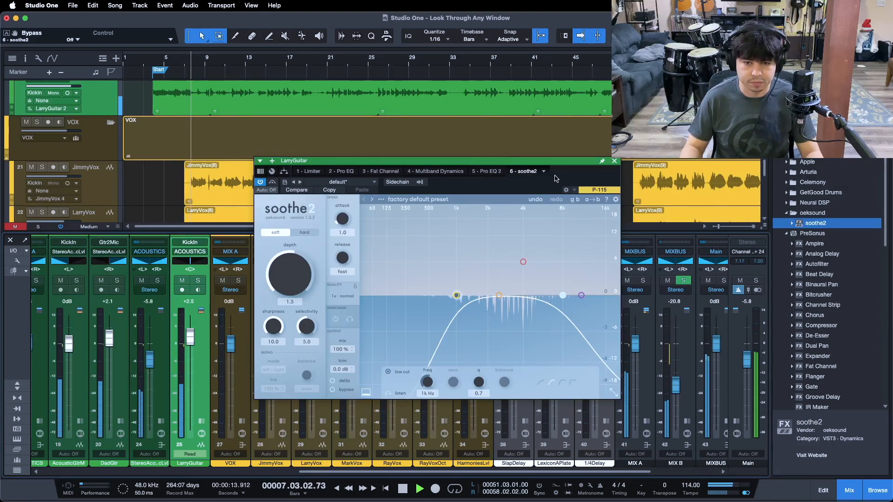
{"action": "left_click_drag", "start_coordinate": [190, 336], "coordinate": [193, 347]}
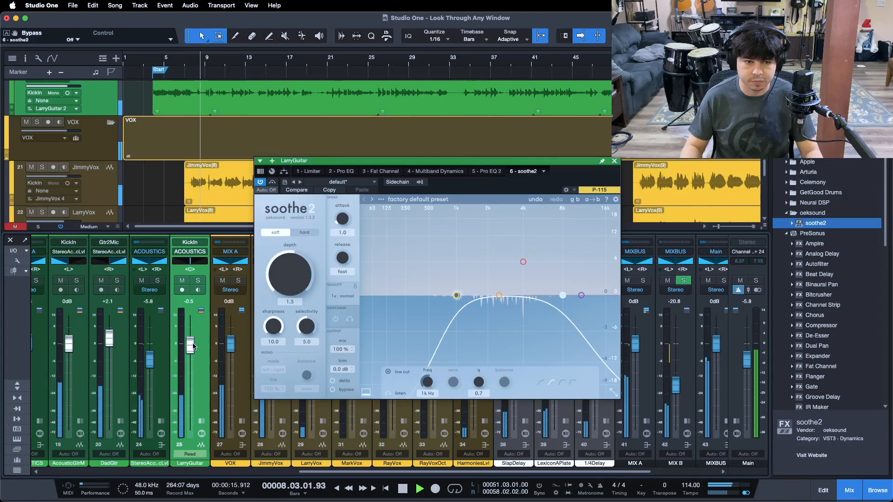
{"action": "left_click", "coordinate": [202, 426]}
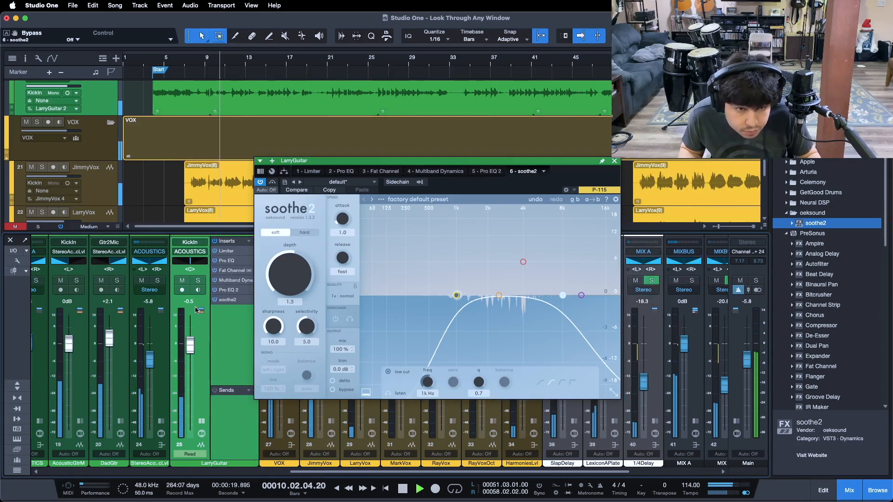
{"action": "left_click", "coordinate": [233, 291]}
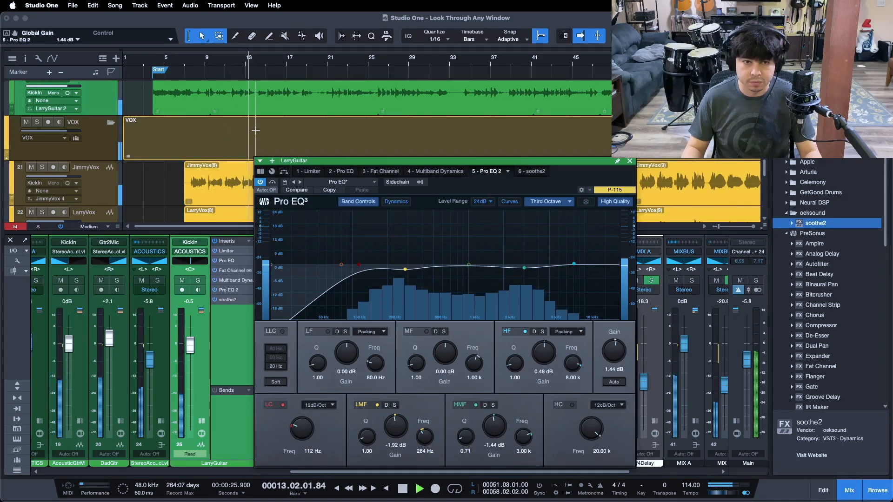
{"action": "left_click", "coordinate": [175, 63]}
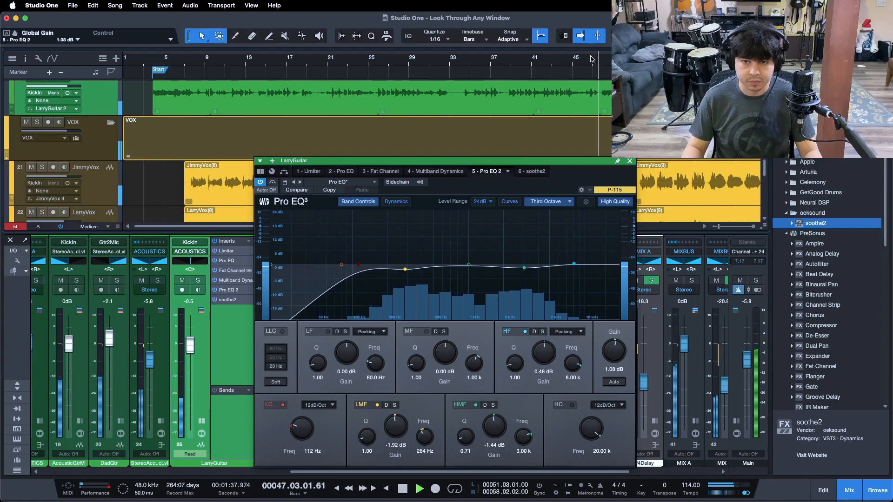
{"action": "left_click_drag", "start_coordinate": [619, 361], "coordinate": [618, 353]}
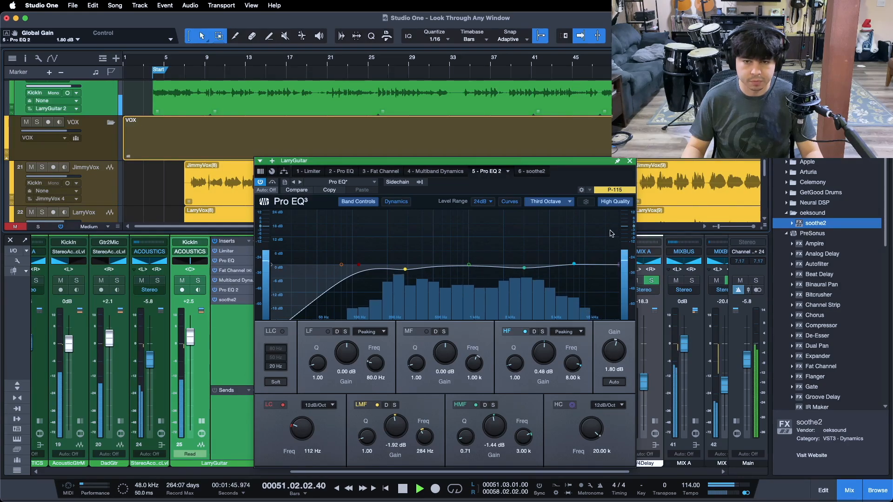
{"action": "left_click", "coordinate": [630, 161]}
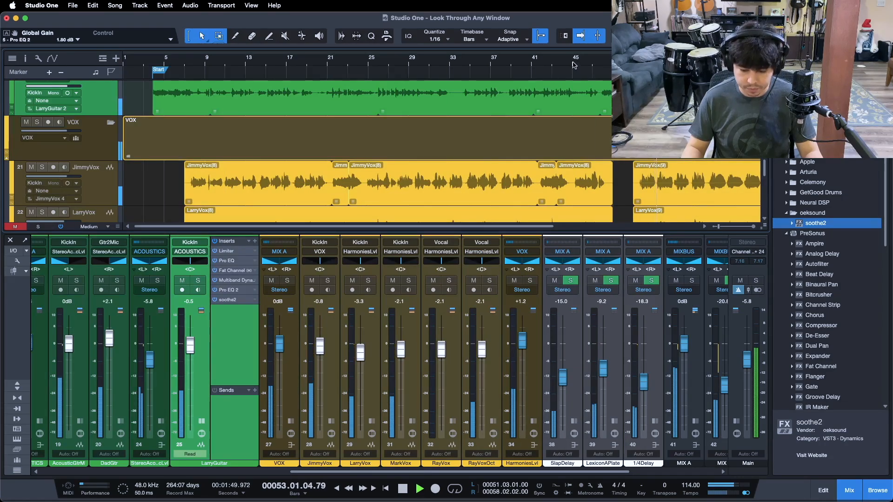
Step: Reopen LarryGuitar's second Pro EQ, try 2.16 dB global gain while comparing song sections, and return it to 1.80 dB
{"action": "key", "text": "space"}
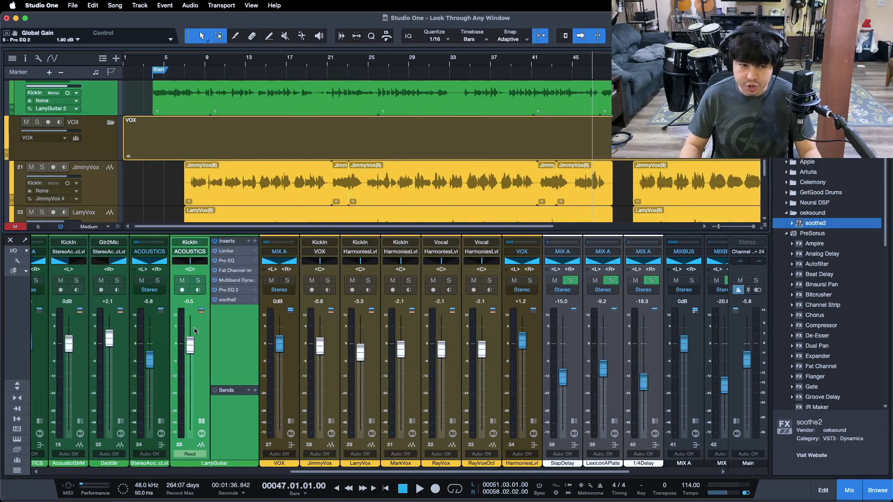
{"action": "left_click", "coordinate": [229, 292]}
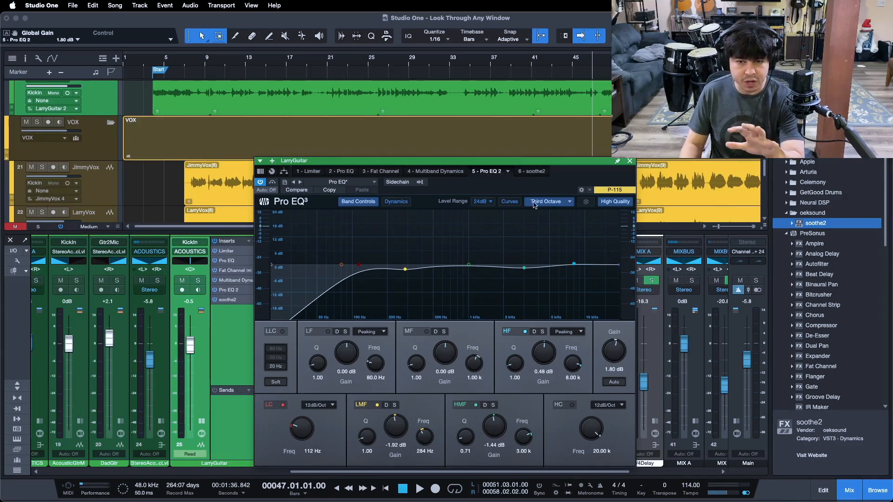
{"action": "left_click", "coordinate": [587, 62]}
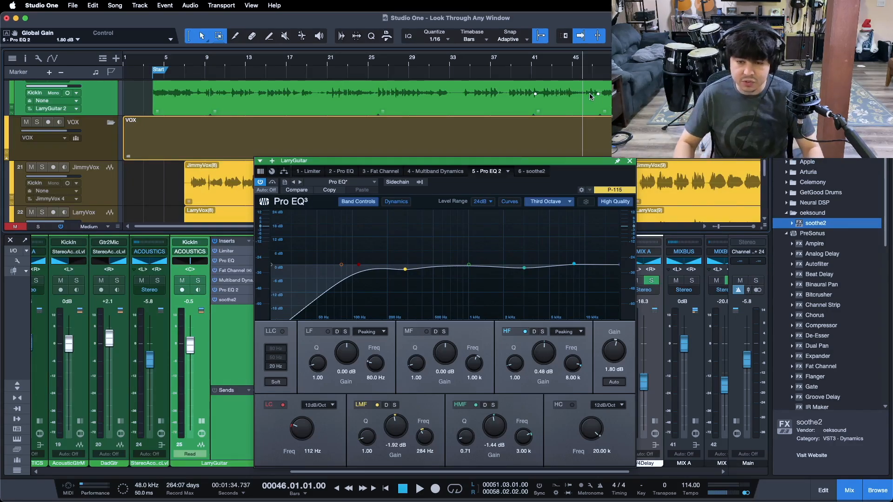
{"action": "key", "text": "space"}
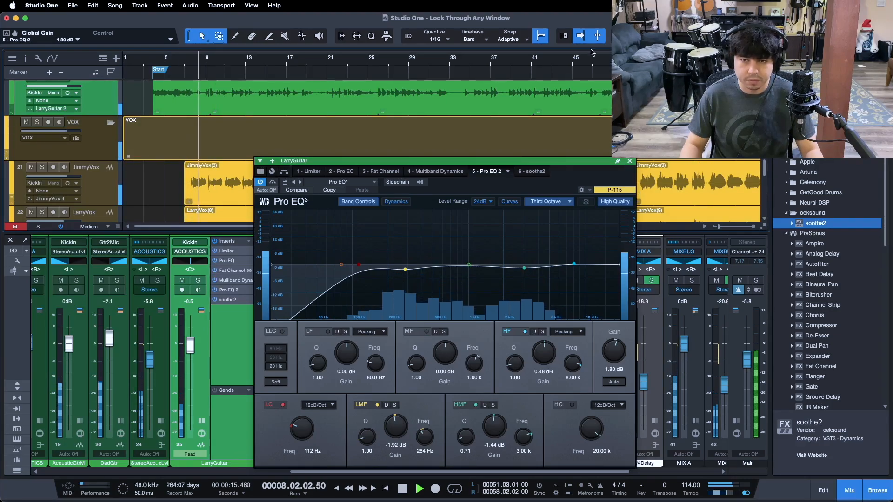
{"action": "left_click", "coordinate": [573, 59]}
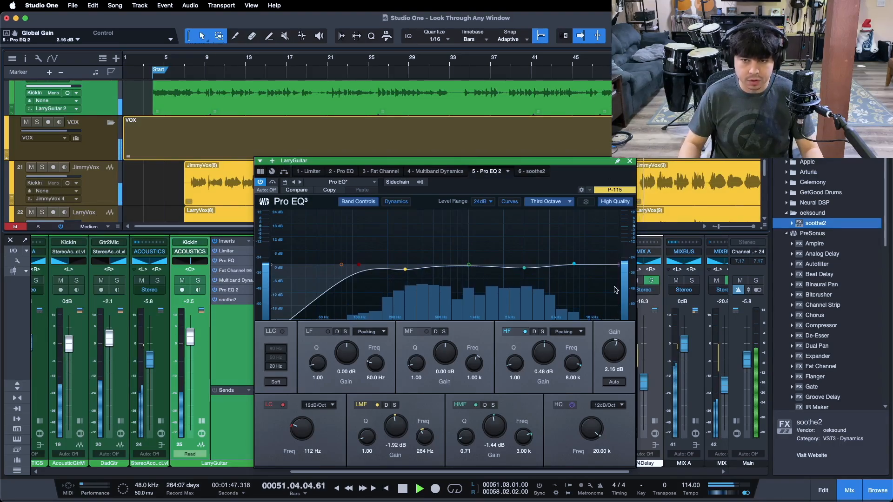
{"action": "scroll", "coordinate": [590, 67], "scroll_direction": "down", "scroll_amount": 3}
{"action": "key", "text": "f"}
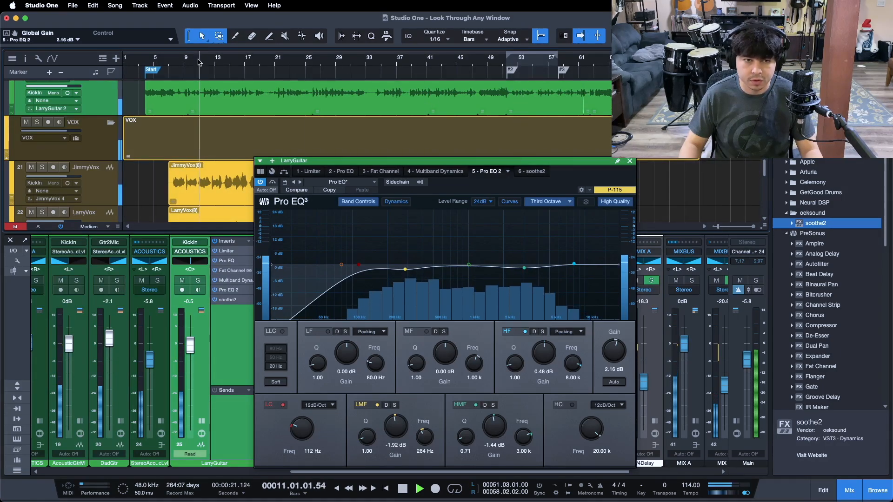
{"action": "left_click_drag", "start_coordinate": [607, 352], "coordinate": [607, 354]}
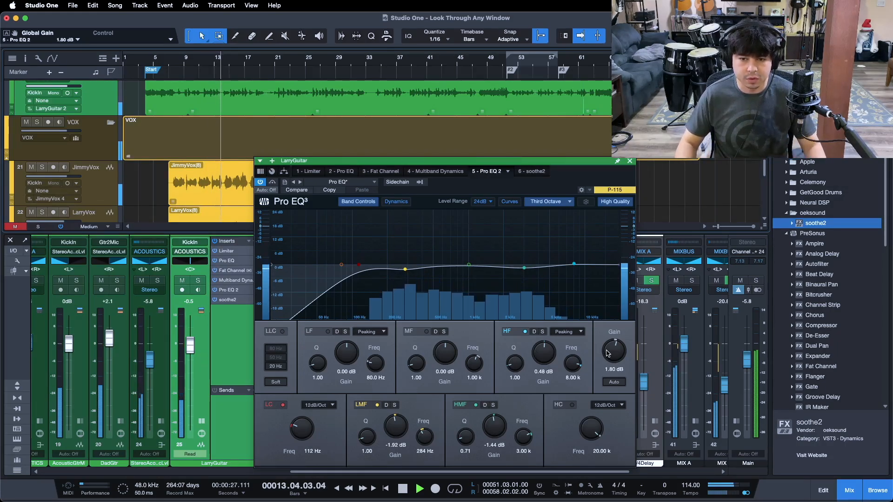
Step: Replay the song from the Start marker, around bar 47 and around bar 62 to judge LarryGuitar's level, with the EQ closed and console hidden
{"action": "left_click", "coordinate": [146, 61]}
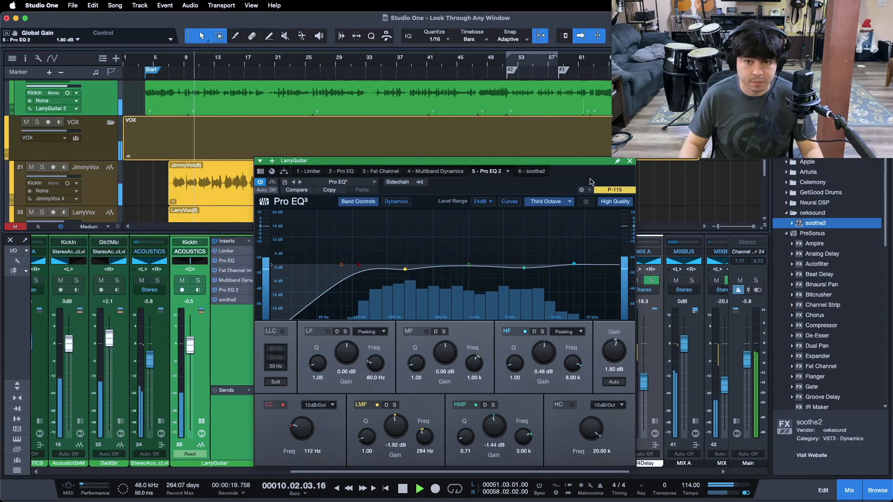
{"action": "left_click", "coordinate": [630, 161]}
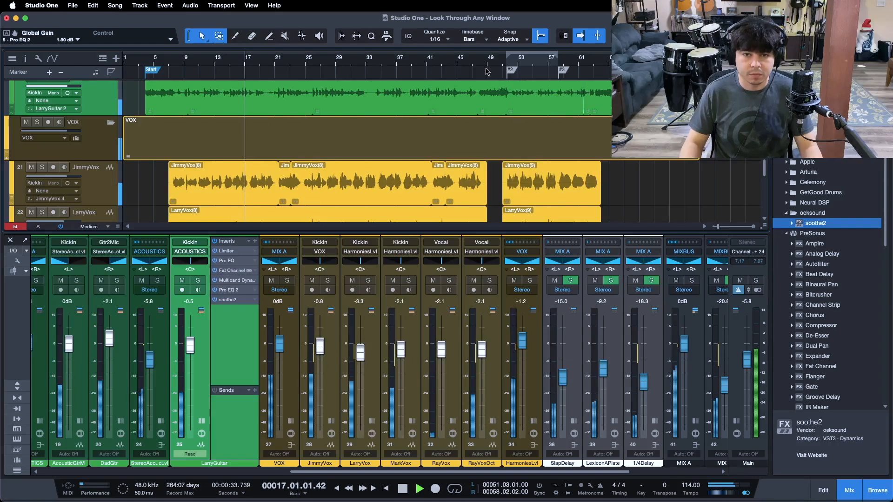
{"action": "left_click", "coordinate": [472, 58]}
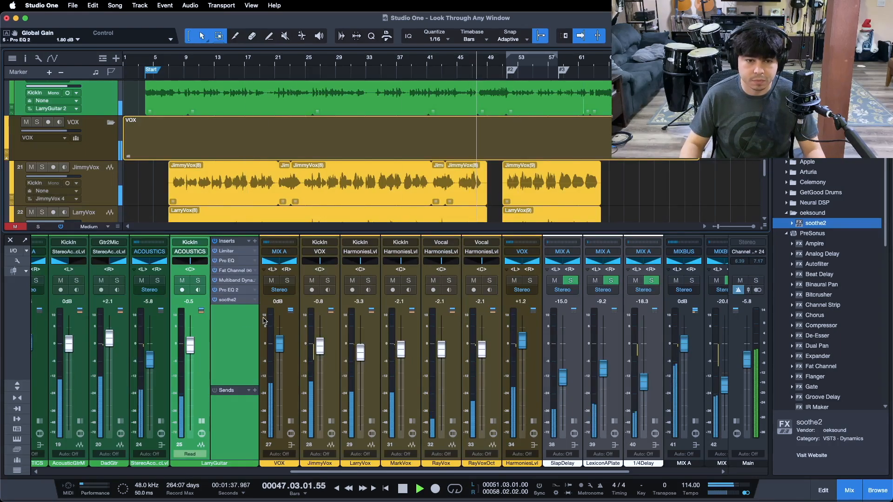
{"action": "double_click", "coordinate": [229, 291]}
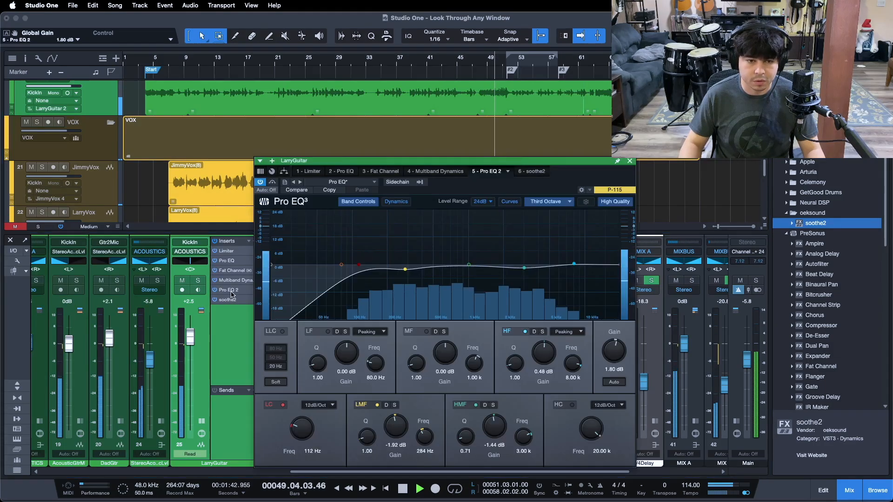
{"action": "left_click", "coordinate": [630, 161]}
{"action": "key", "text": "F3"}
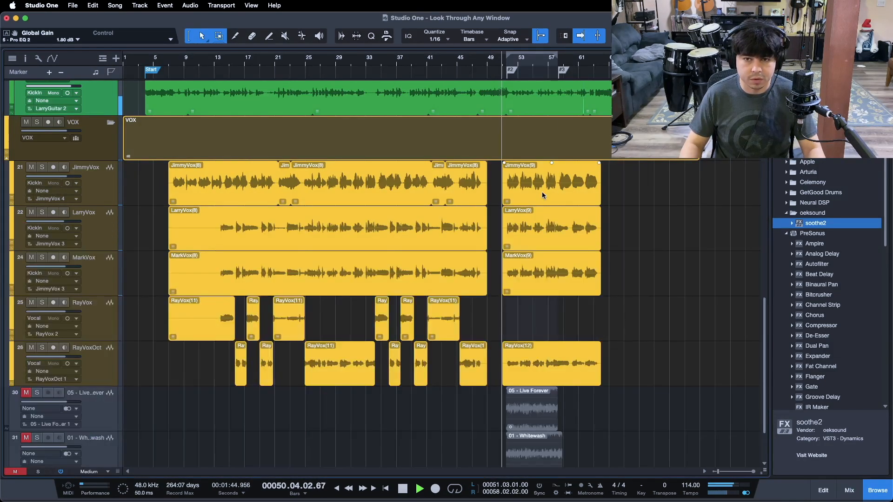
{"action": "key", "text": "space"}
{"action": "left_click", "coordinate": [590, 61]}
{"action": "key", "text": "space"}
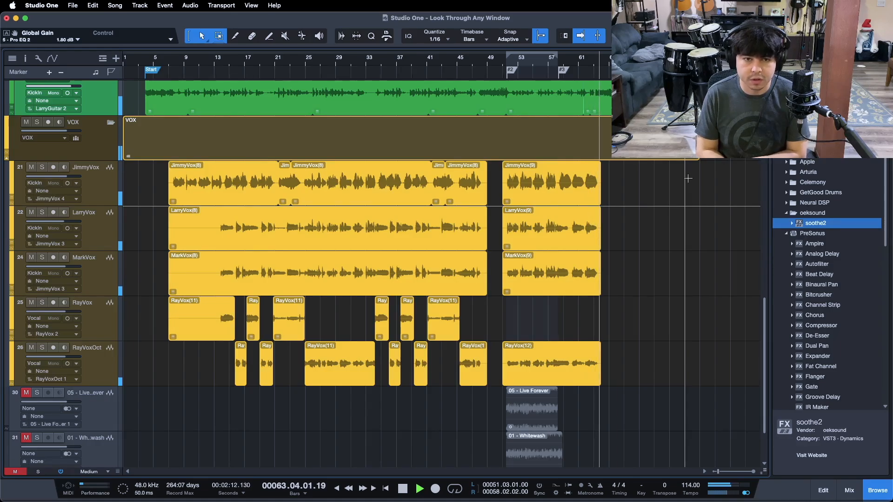
Step: Set the global gain of LarryGuitar's second Pro EQ to 2.16 dB during the ending, and close the EQ and console
{"action": "key", "text": "F3"}
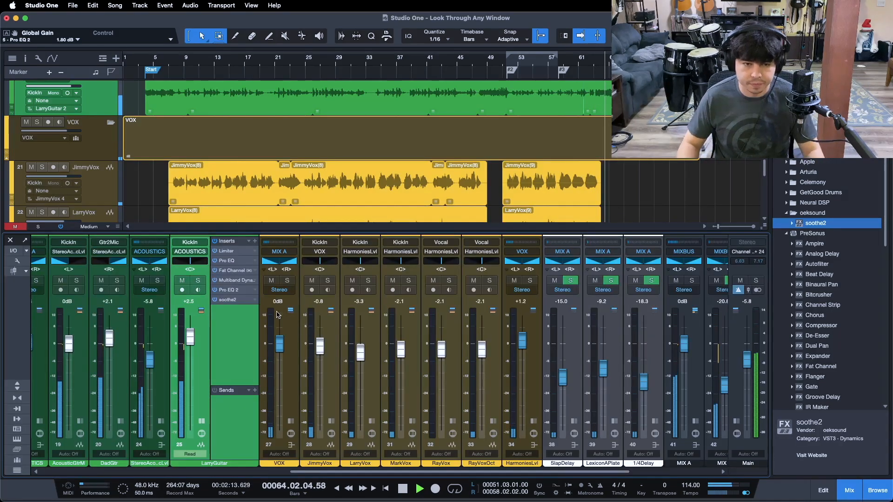
{"action": "left_click", "coordinate": [235, 290]}
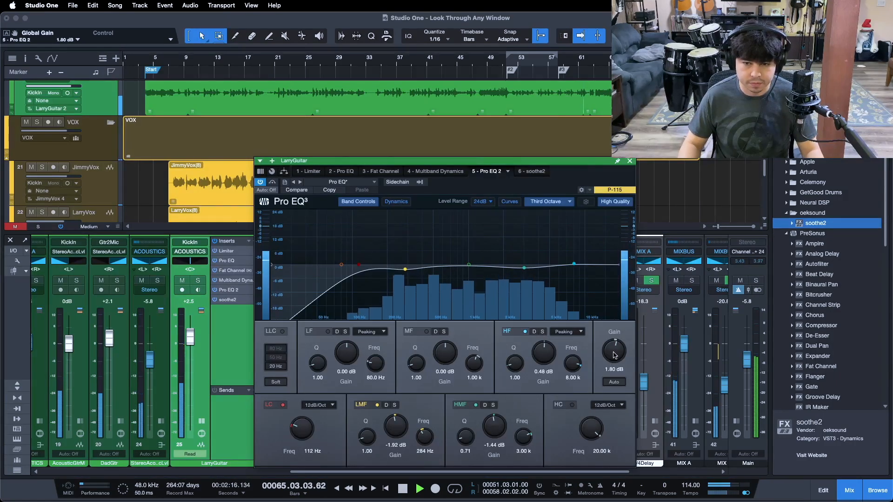
{"action": "scroll", "coordinate": [613, 358], "scroll_direction": "up", "scroll_amount": 1}
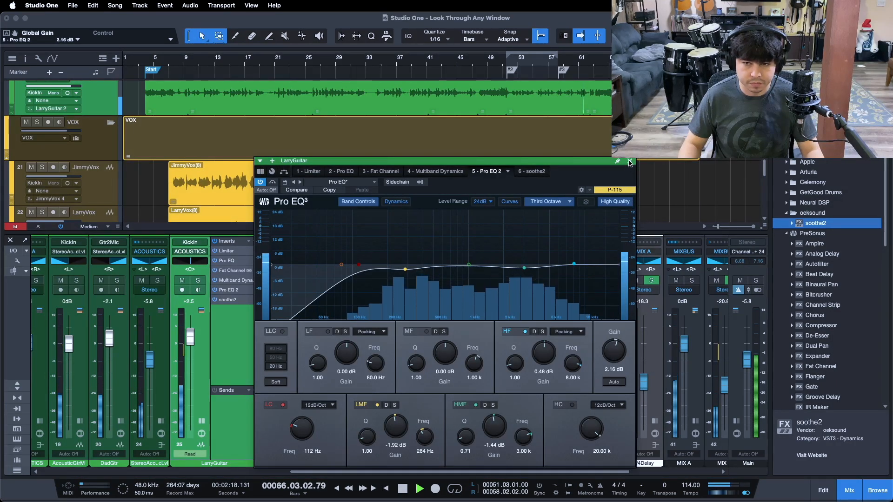
{"action": "left_click", "coordinate": [629, 161]}
{"action": "key", "text": "F3"}
Step: Show the LarryGuitar track's volume automation and set the track height to X-Large
{"action": "scroll", "coordinate": [178, 216], "scroll_direction": "up", "scroll_amount": 1}
{"action": "scroll", "coordinate": [177, 216], "scroll_direction": "up", "scroll_amount": 1}
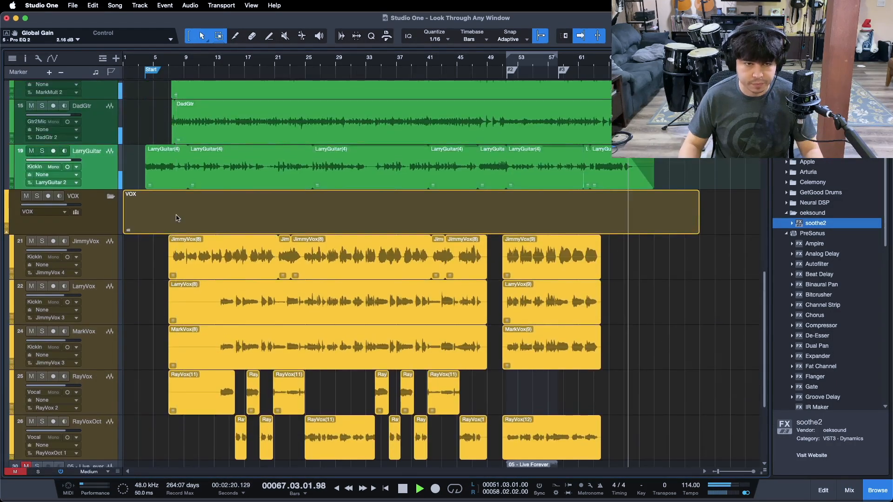
{"action": "right_click", "coordinate": [104, 176]}
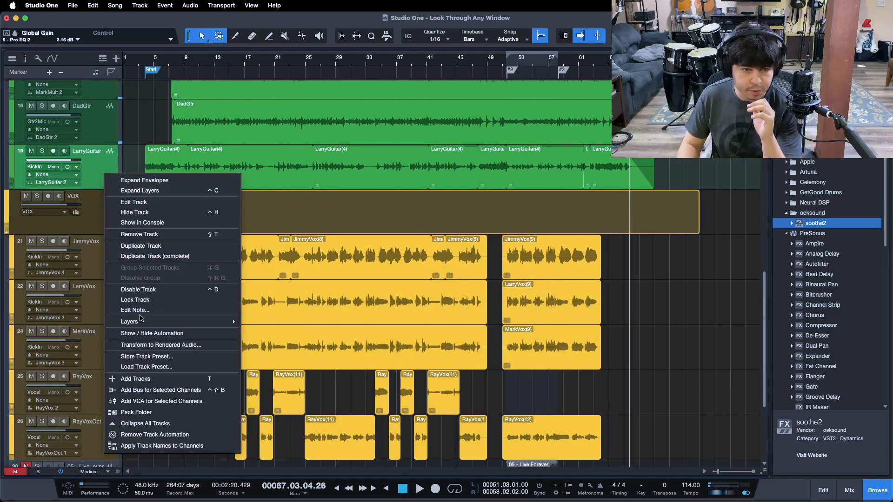
{"action": "left_click", "coordinate": [152, 333]}
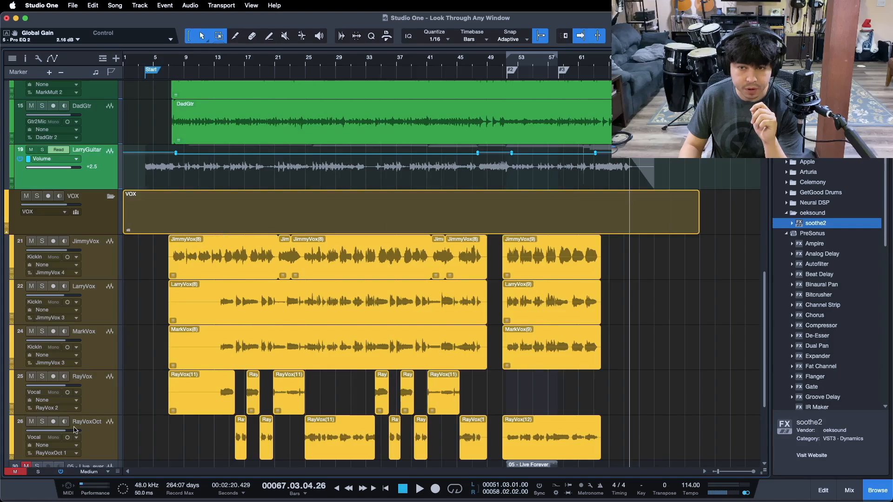
{"action": "left_click", "coordinate": [91, 471]}
{"action": "left_click", "coordinate": [93, 441]}
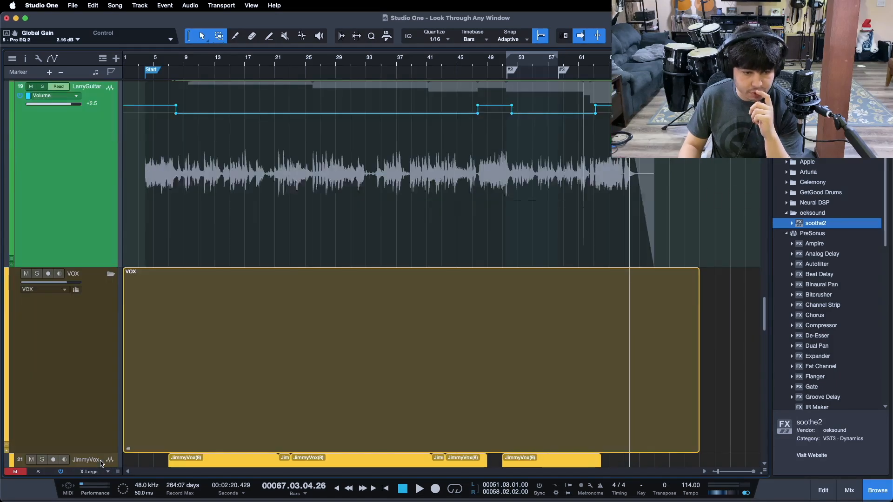
Step: Lower both reduced sections of LarryGuitar's volume automation to -1.5 dB, listening from about bar 10
{"action": "scroll", "coordinate": [352, 250], "scroll_direction": "down", "scroll_amount": 1}
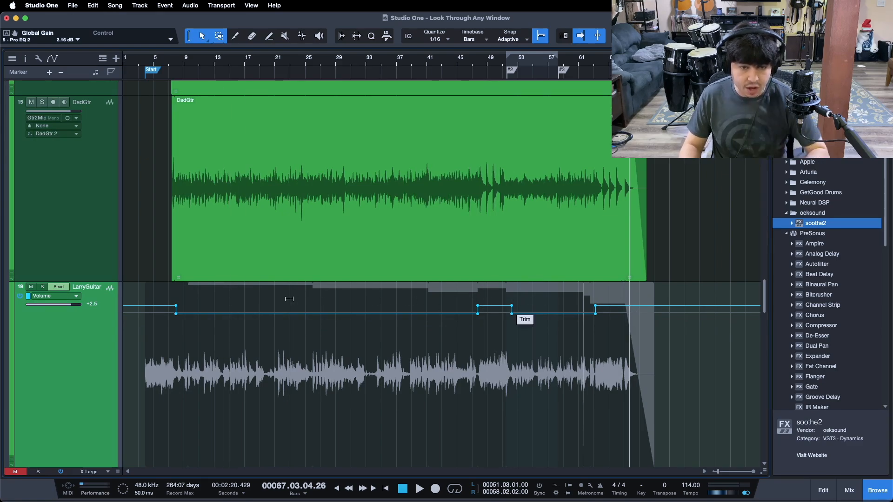
{"action": "left_click_drag", "start_coordinate": [285, 299], "coordinate": [286, 302]}
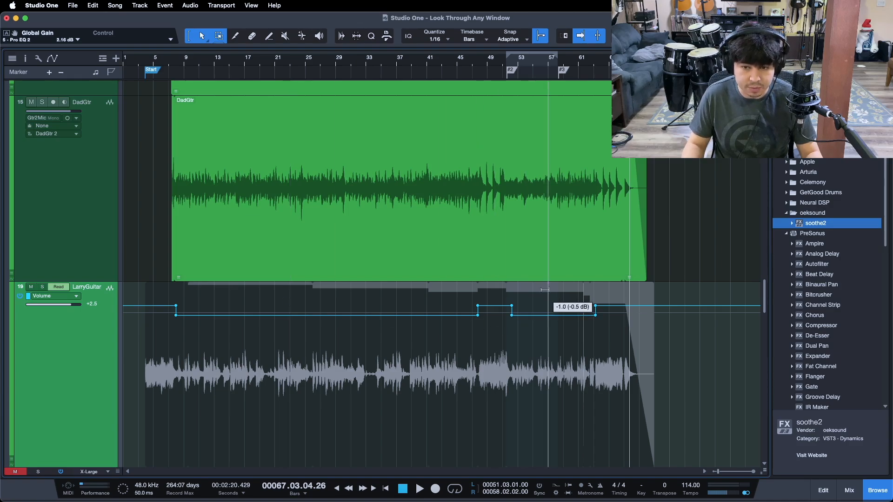
{"action": "left_click", "coordinate": [192, 62]}
{"action": "key", "text": "space"}
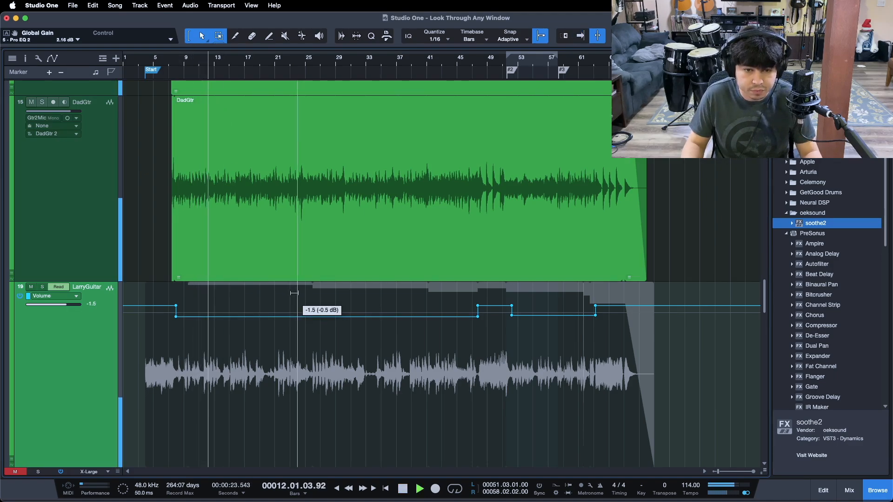
{"action": "key", "text": "f"}
{"action": "left_click_drag", "start_coordinate": [537, 292], "coordinate": [537, 293]}
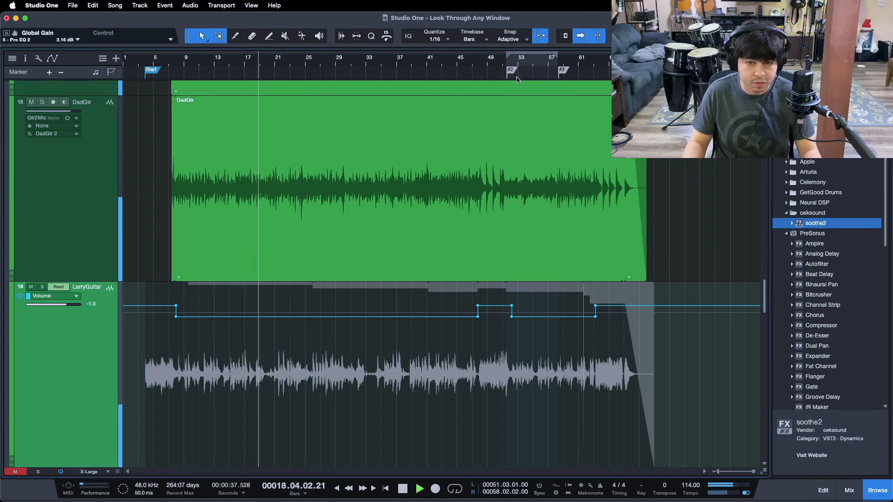
Step: Play from around bar 47 to check LarryGuitar's automation jump up close, then restore the wider timeline view and reopen the console
{"action": "left_click", "coordinate": [467, 63]}
{"action": "left_click_drag", "start_coordinate": [479, 60], "coordinate": [454, 111]}
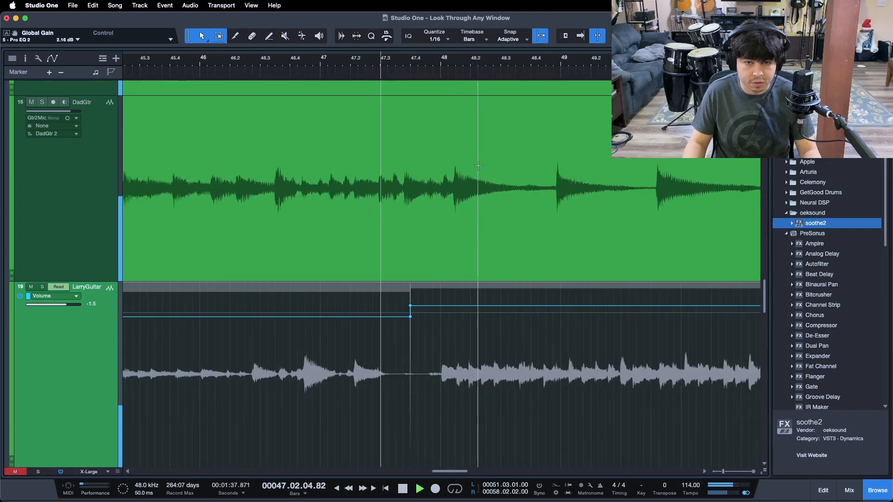
{"action": "scroll", "coordinate": [479, 168], "scroll_direction": "up", "scroll_amount": 3}
{"action": "scroll", "coordinate": [479, 167], "scroll_direction": "down", "scroll_amount": 5}
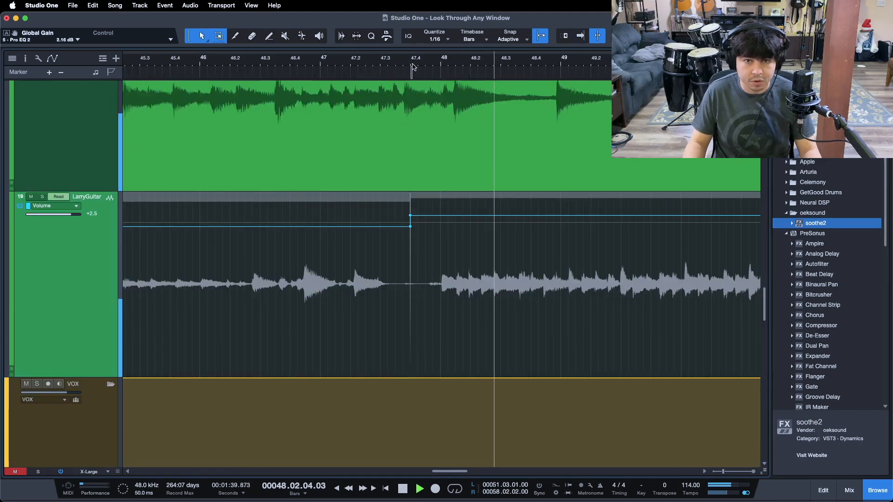
{"action": "key", "text": "shift+z"}
{"action": "key", "text": "f"}
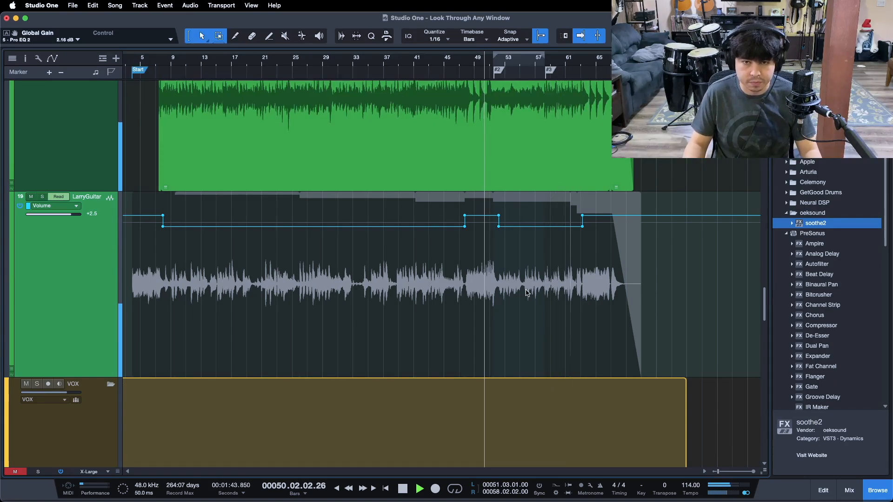
{"action": "key", "text": "F3"}
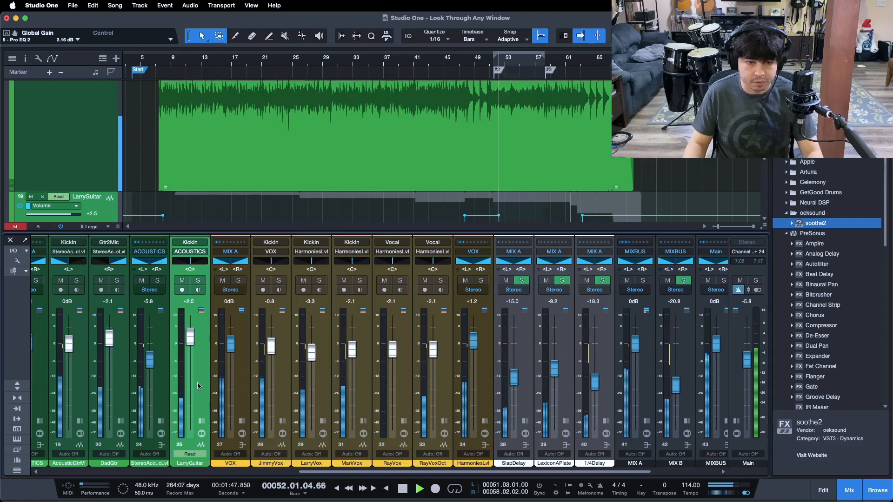
Step: Close the console, shrink the tracks back to the Tiny overview of the whole song and stop playback
{"action": "key", "text": "F3"}
{"action": "scroll", "coordinate": [484, 322], "scroll_direction": "up", "scroll_amount": 1}
{"action": "key", "text": "z"}
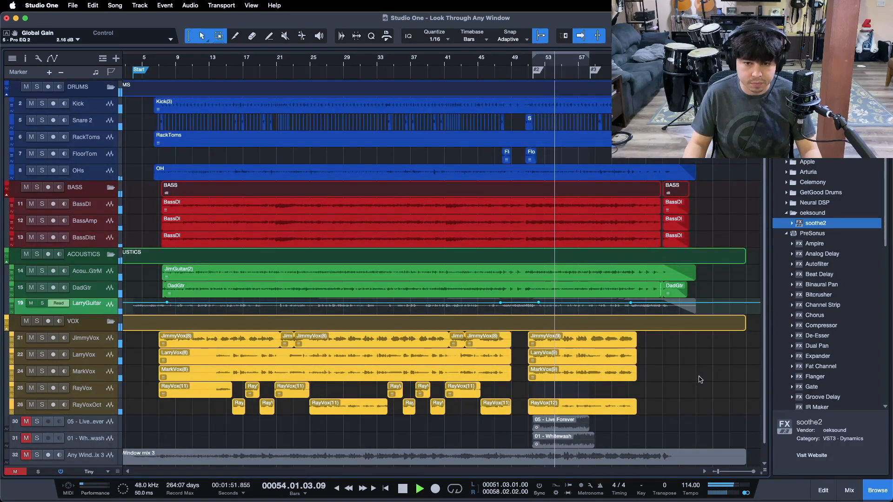
{"action": "key", "text": "space"}
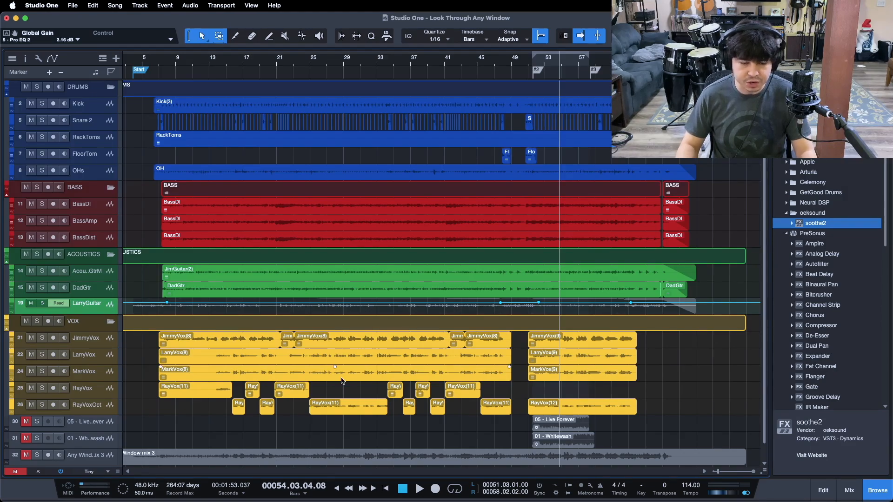
Step: Reset the Main output fader to 0 dB and save the song with the playhead returned to the start
{"action": "key", "text": "F3"}
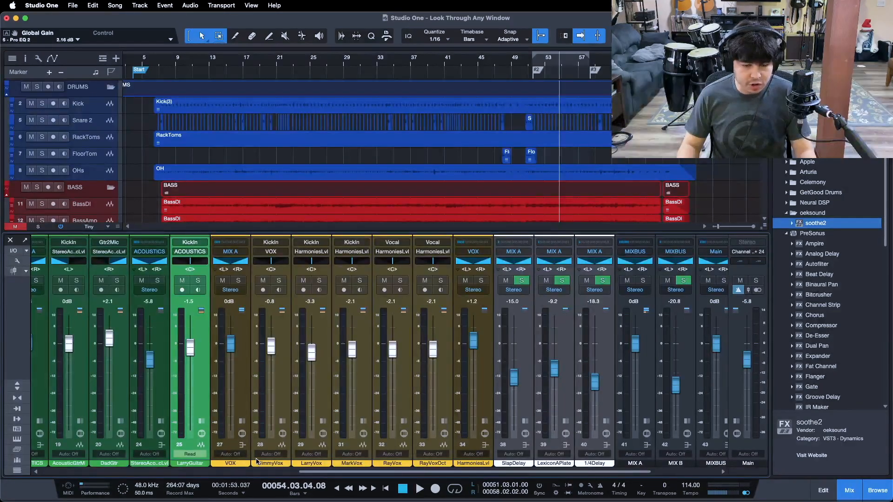
{"action": "left_click_drag", "start_coordinate": [333, 472], "coordinate": [399, 474]}
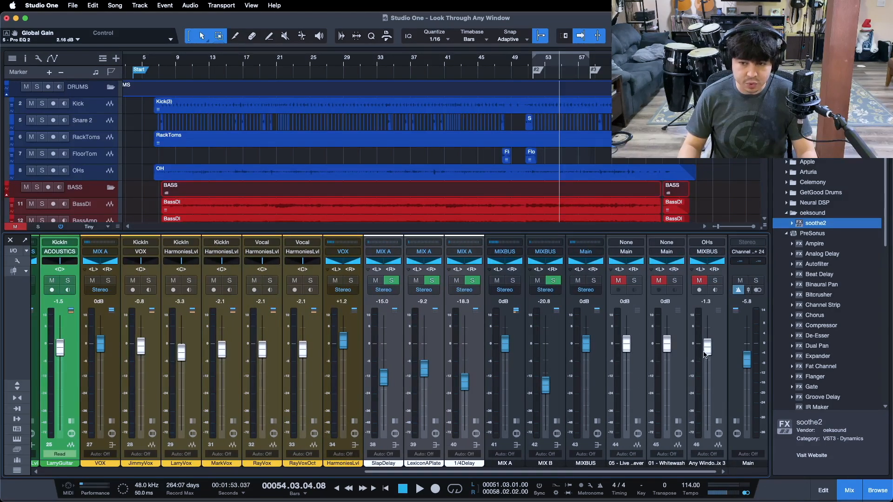
{"action": "left_click", "coordinate": [598, 381]}
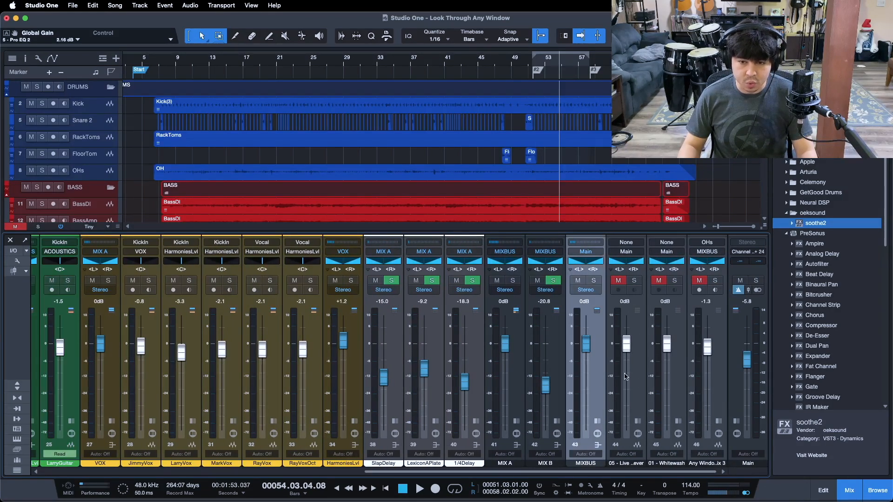
{"action": "left_click", "coordinate": [747, 358], "text": "alt"}
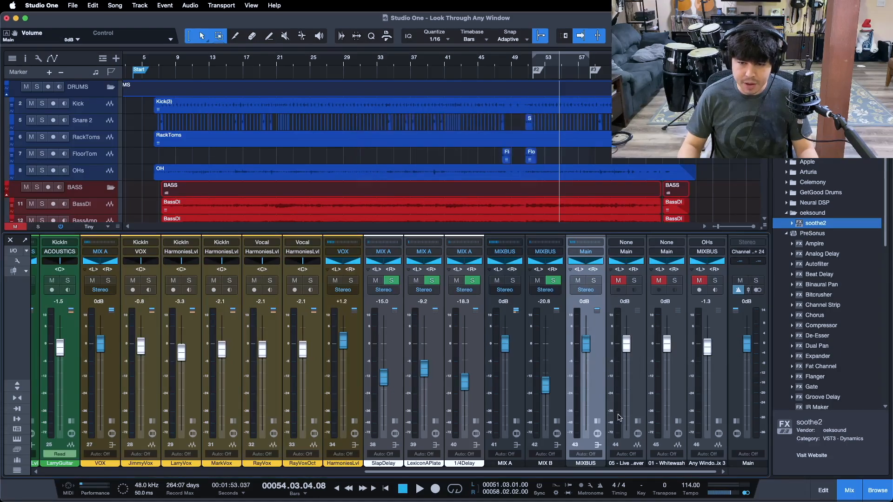
{"action": "key", "text": "F3"}
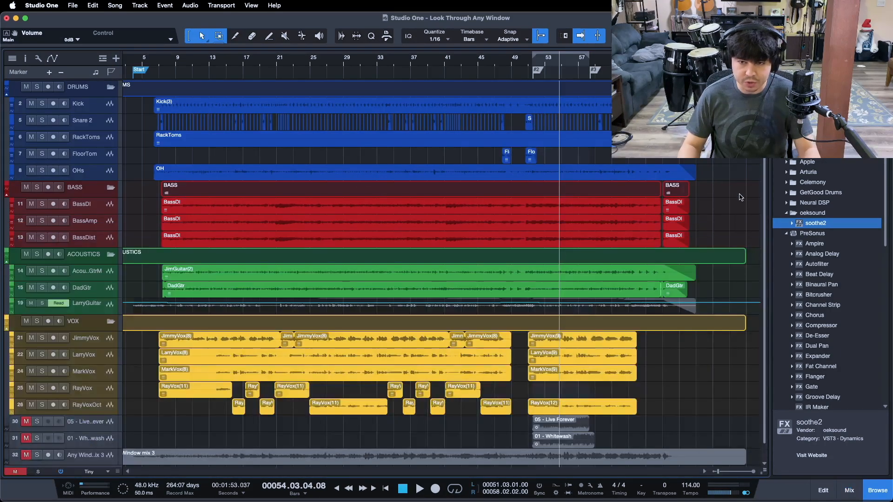
{"action": "key", "text": "comma"}
{"action": "key", "text": "super+s"}
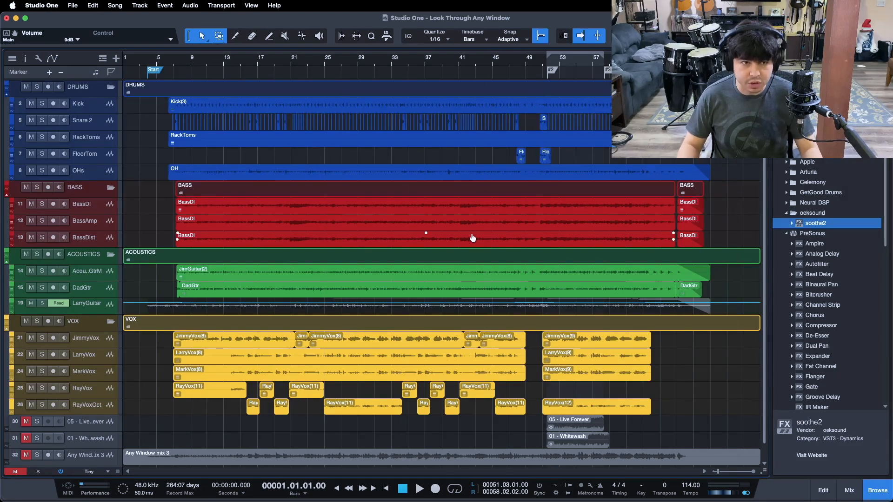
Step: Check the Mix Revisions list in Safari, and open the song "Change Partners" from the Vintage Wood mastering project in Studio One
{"action": "key", "text": "ctrl+Tab"}
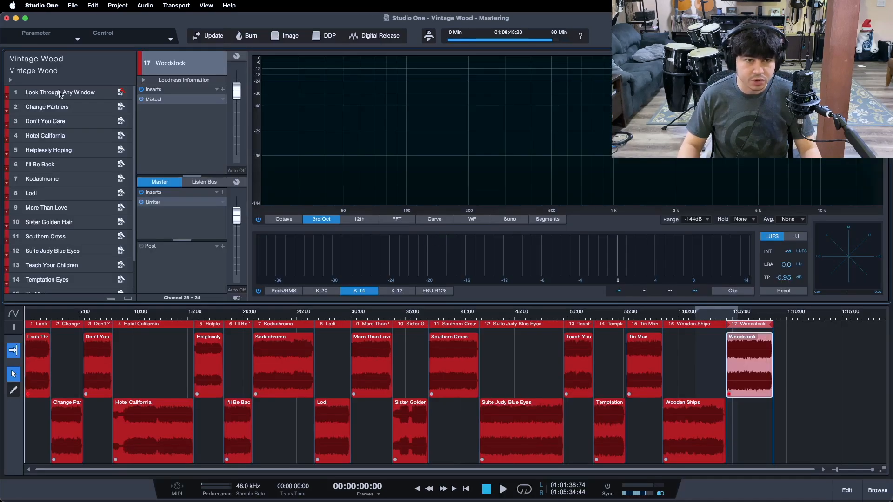
{"action": "left_click", "coordinate": [56, 107]}
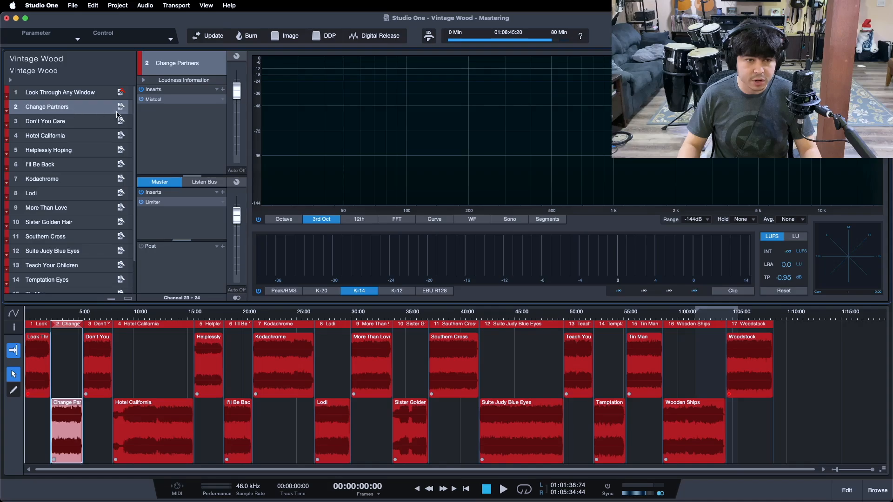
{"action": "left_click", "coordinate": [422, 484]}
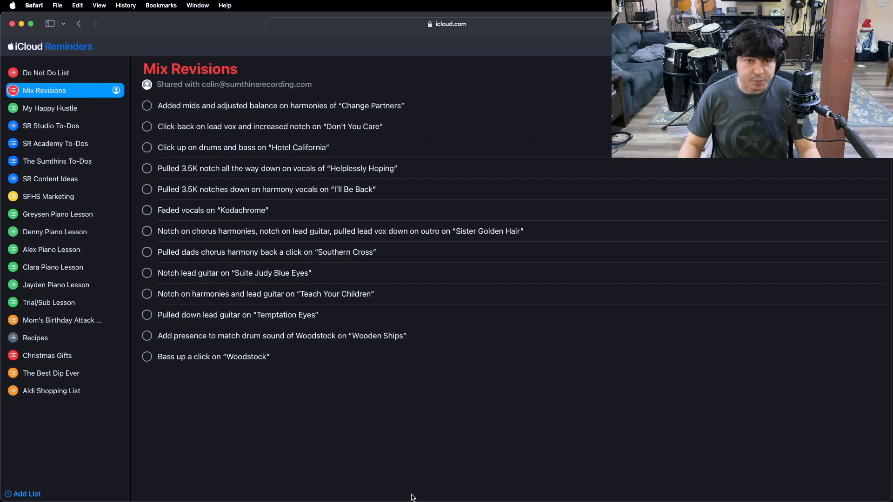
{"action": "key", "text": "super+Tab"}
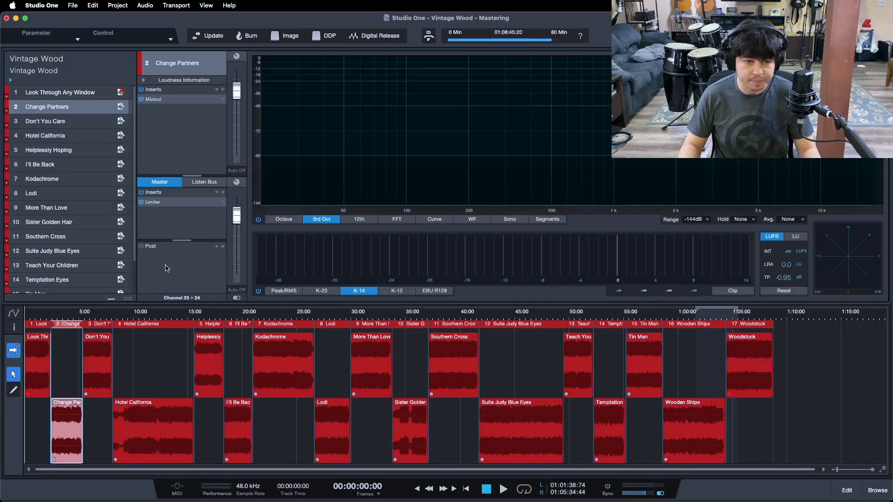
{"action": "left_click", "coordinate": [120, 107]}
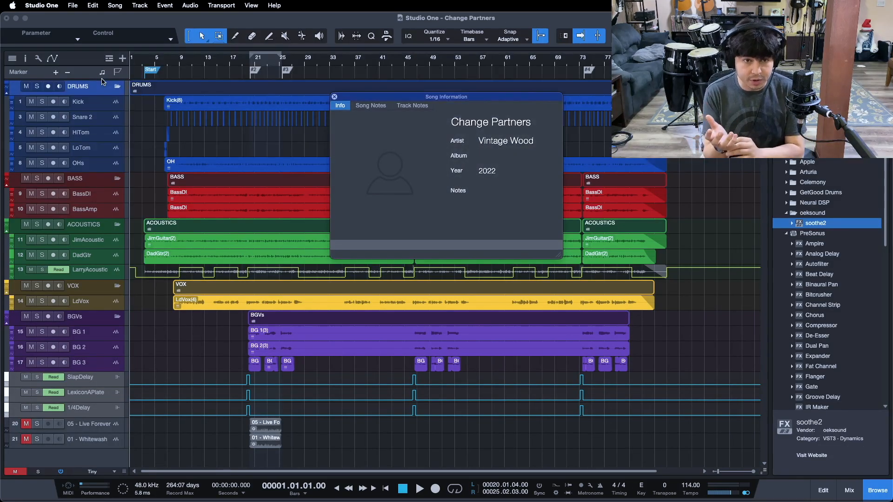
{"action": "left_click", "coordinate": [334, 97]}
Step: Enable the Limiter insert on the MIXBUS channel in the console
{"action": "key", "text": "F3"}
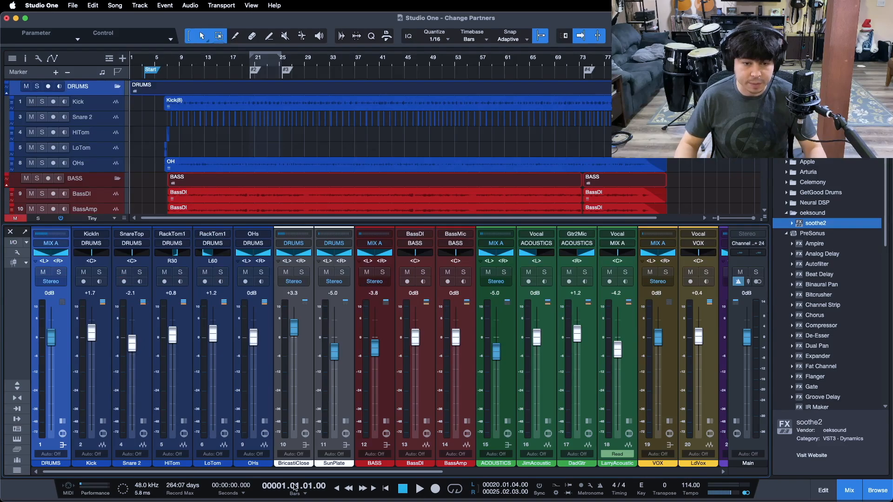
{"action": "left_click_drag", "start_coordinate": [297, 471], "coordinate": [571, 472]}
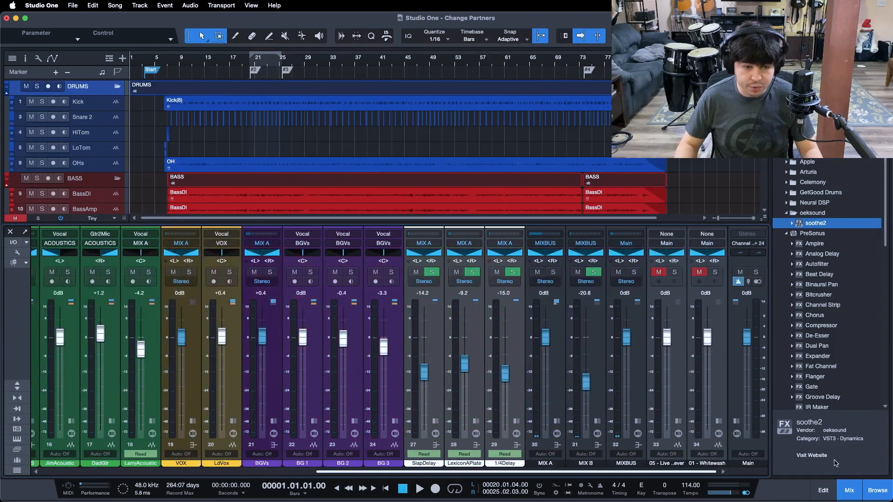
{"action": "left_click", "coordinate": [638, 422]}
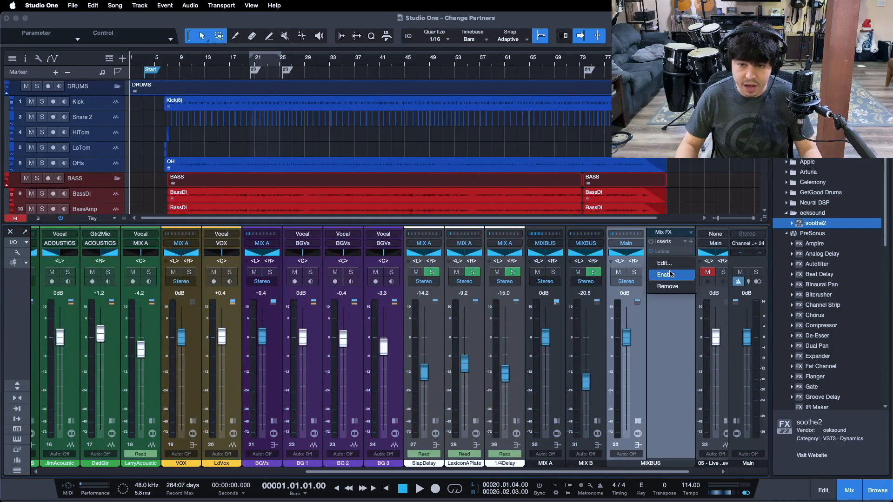
{"action": "left_click", "coordinate": [638, 422]}
{"action": "key", "text": "F3"}
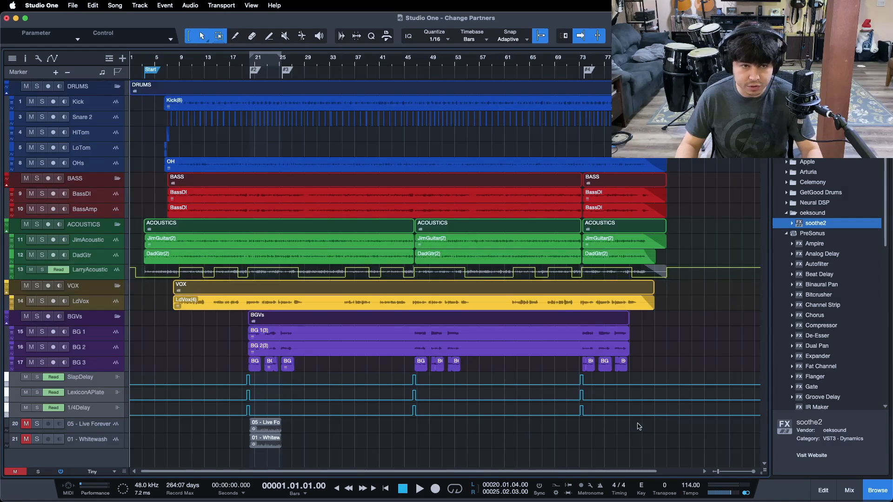
Step: Lower the Main output fader to -5.8 dB and play the song
{"action": "key", "text": "space"}
{"action": "key", "text": "F3"}
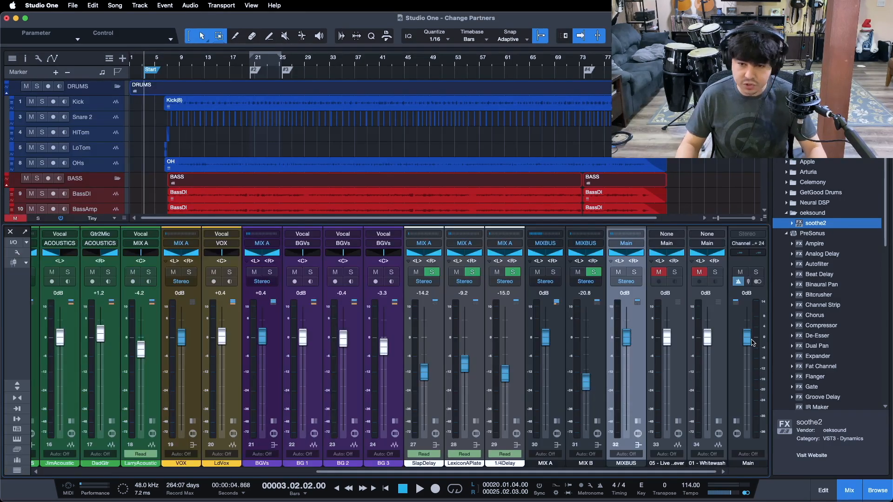
{"action": "scroll", "coordinate": [749, 340], "scroll_direction": "down", "scroll_amount": 1}
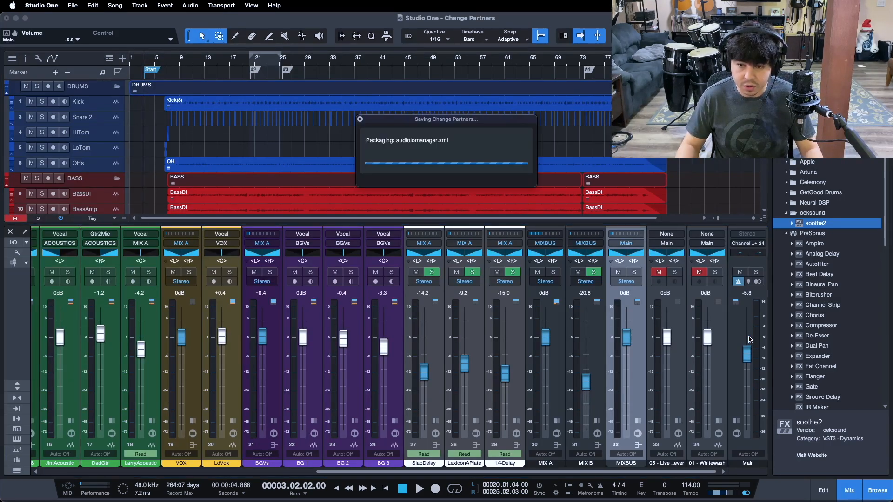
{"action": "key", "text": "F3"}
{"action": "key", "text": "space"}
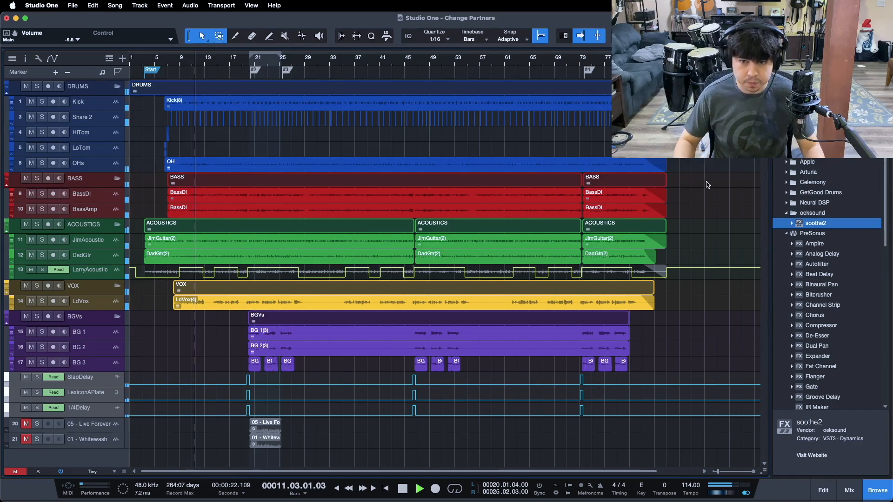
Step: Look at the BGVs inserts, collapse them again, and expand the LarryAcoustic channel's insert list in the console during playback
{"action": "key", "text": "F3"}
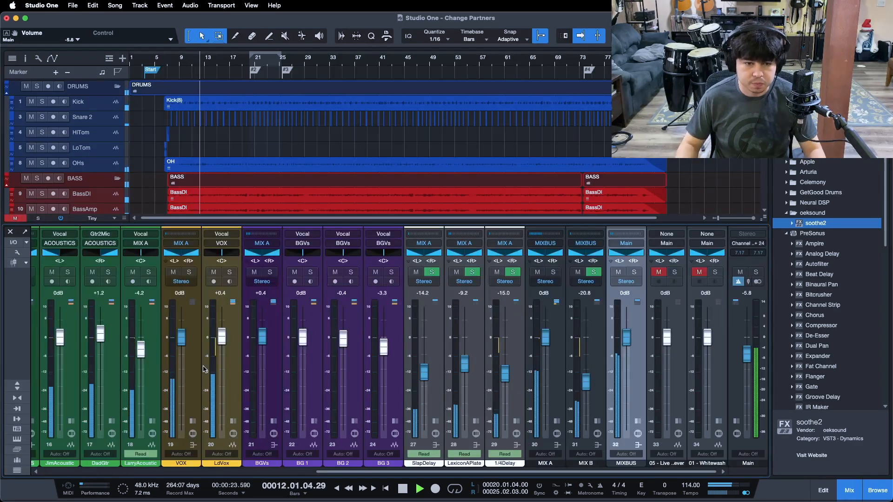
{"action": "left_click", "coordinate": [274, 421]}
{"action": "left_click_drag", "start_coordinate": [356, 472], "coordinate": [237, 473]}
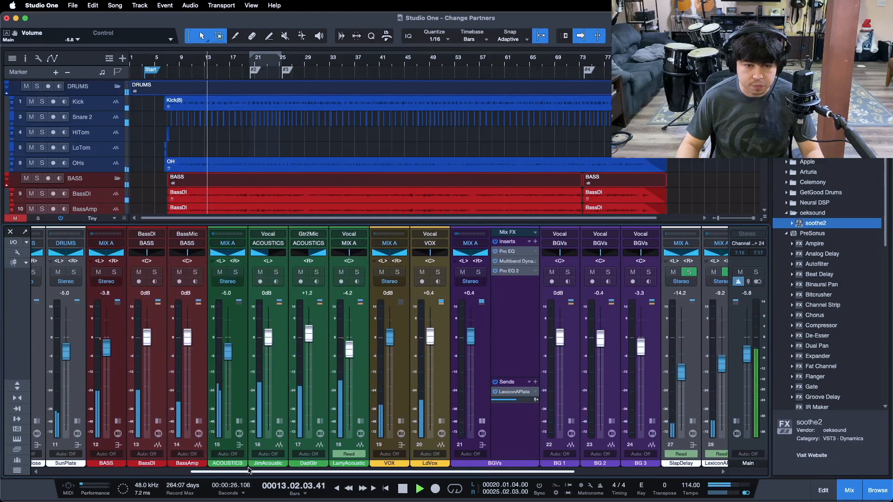
{"action": "left_click", "coordinate": [482, 421]}
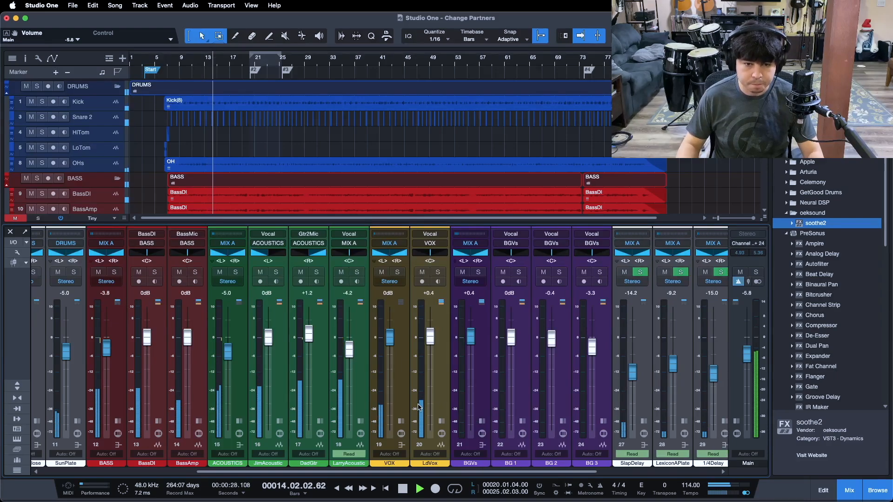
{"action": "left_click", "coordinate": [361, 421]}
{"action": "key", "text": "F3"}
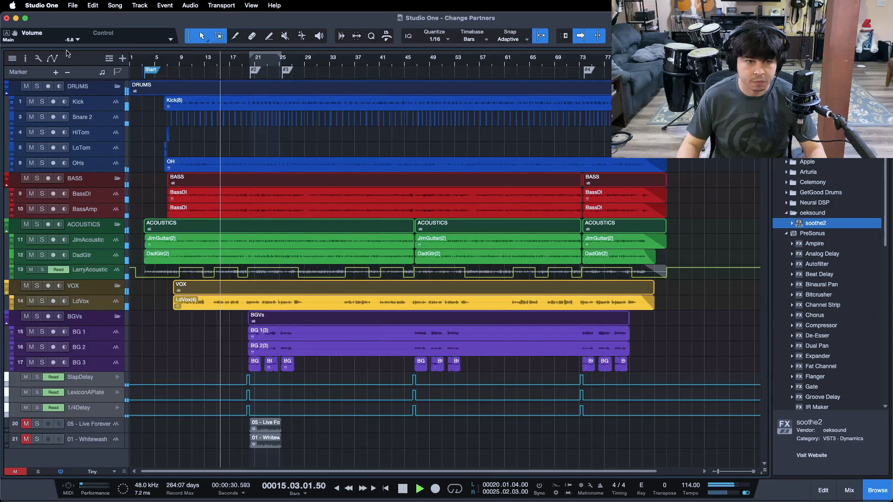
Step: Set the track height to Medium and listen to about bar 24 with the LarryAcoustic, vocal and BG tracks in view
{"action": "left_click", "coordinate": [95, 471]}
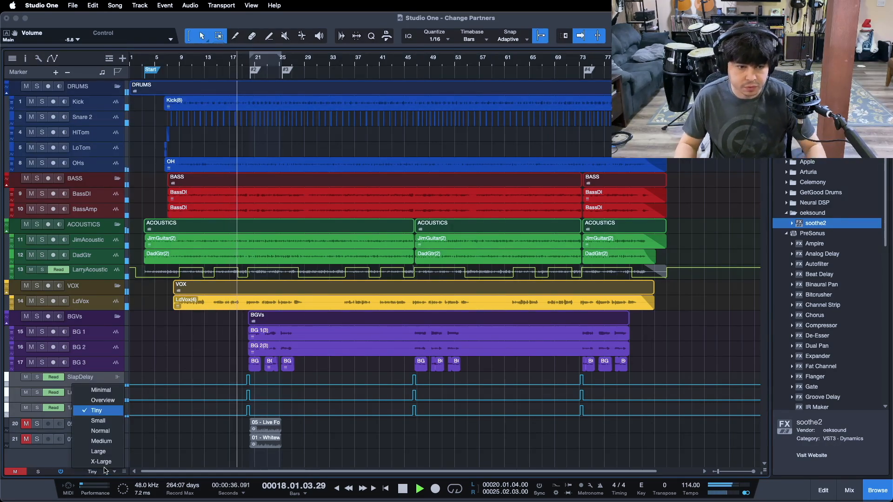
{"action": "left_click", "coordinate": [101, 441]}
{"action": "scroll", "coordinate": [267, 298], "scroll_direction": "down", "scroll_amount": 5}
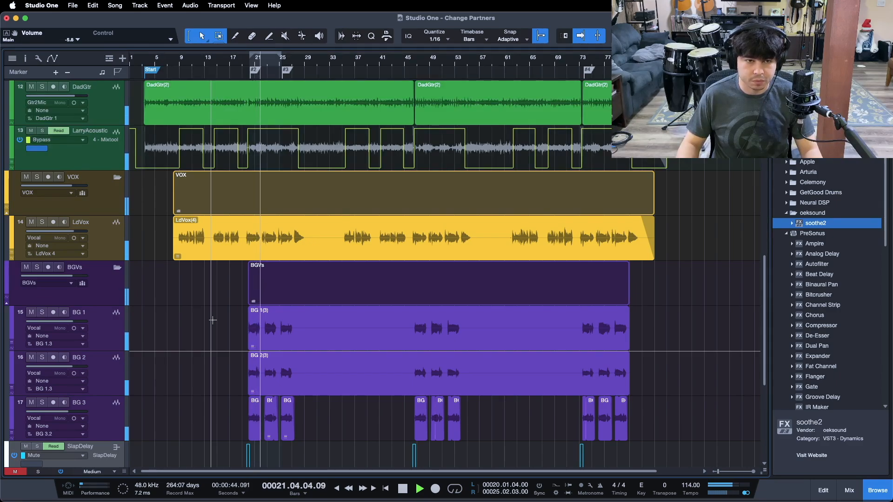
{"action": "key", "text": "F3"}
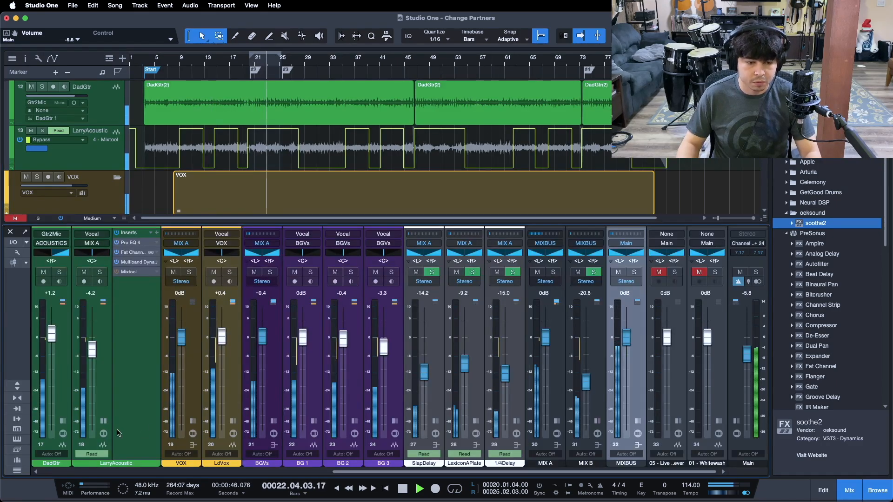
{"action": "key", "text": "F3"}
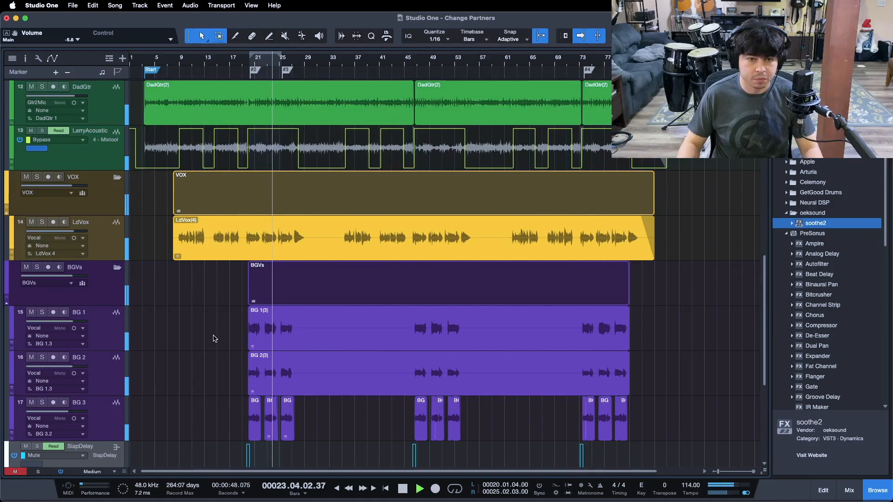
{"action": "key", "text": "space"}
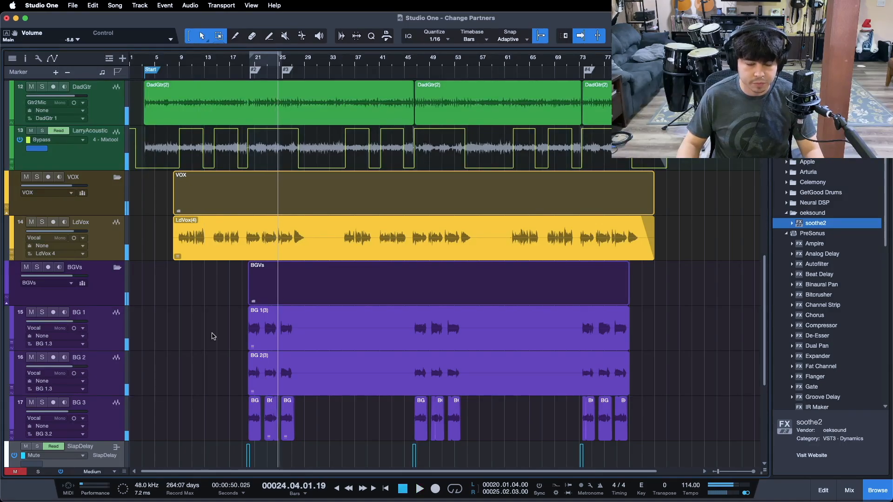
Step: Solo the LarryAcoustic channel in the console and play it from bar 55
{"action": "key", "text": "F3"}
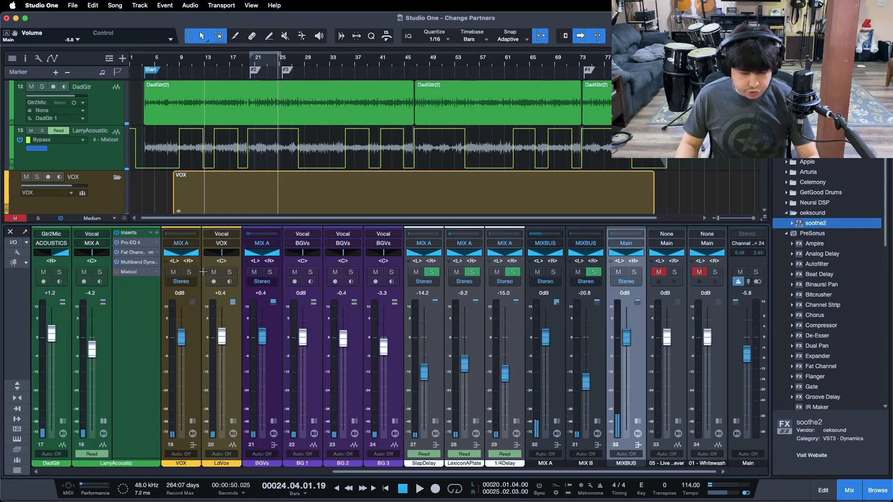
{"action": "left_click", "coordinate": [149, 59]}
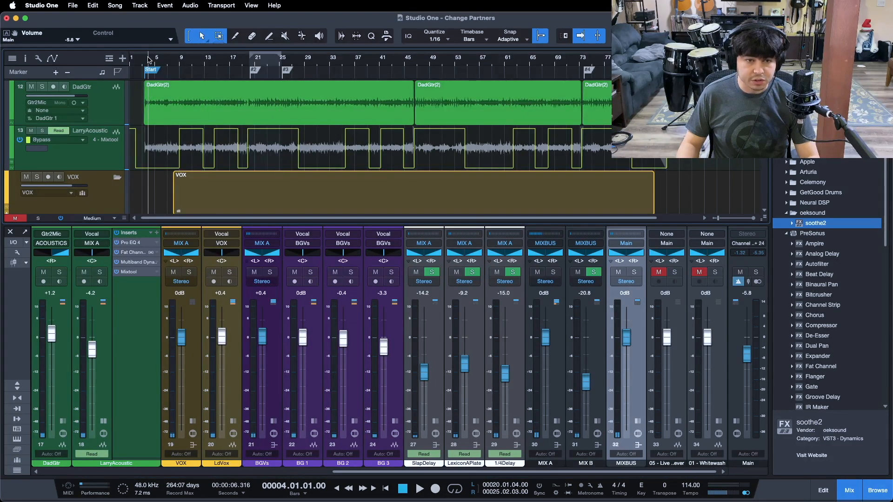
{"action": "left_click", "coordinate": [467, 58]}
{"action": "left_click", "coordinate": [99, 272]}
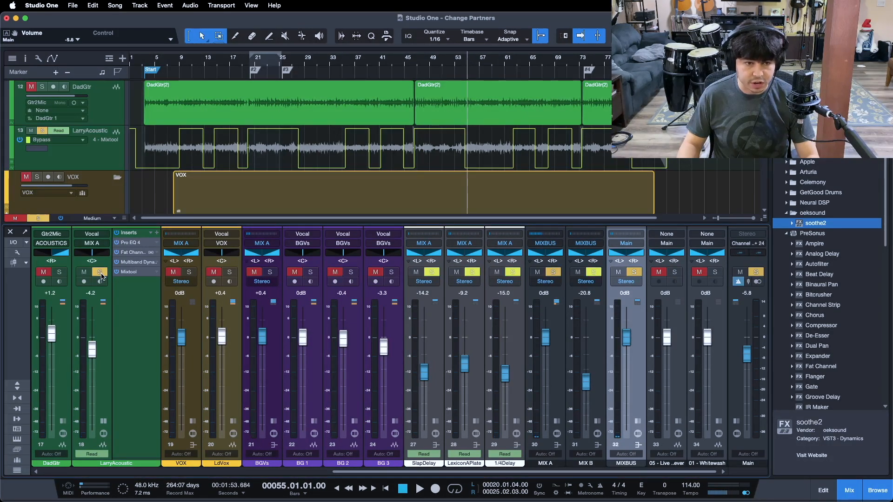
{"action": "left_click", "coordinate": [119, 359]}
{"action": "key", "text": "space"}
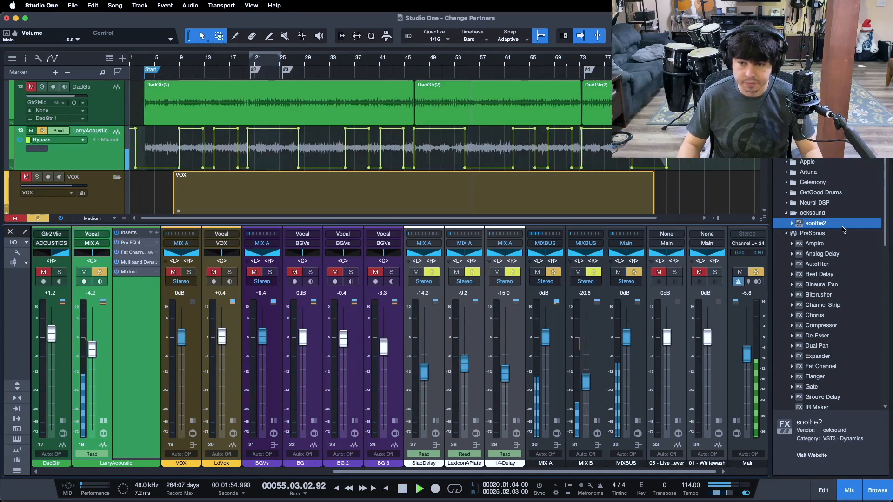
Step: Insert soothe2 on LarryAcoustic ahead of the Mixtool, stop playback and lower its depth to 0.0
{"action": "left_click_drag", "start_coordinate": [841, 226], "coordinate": [140, 273]}
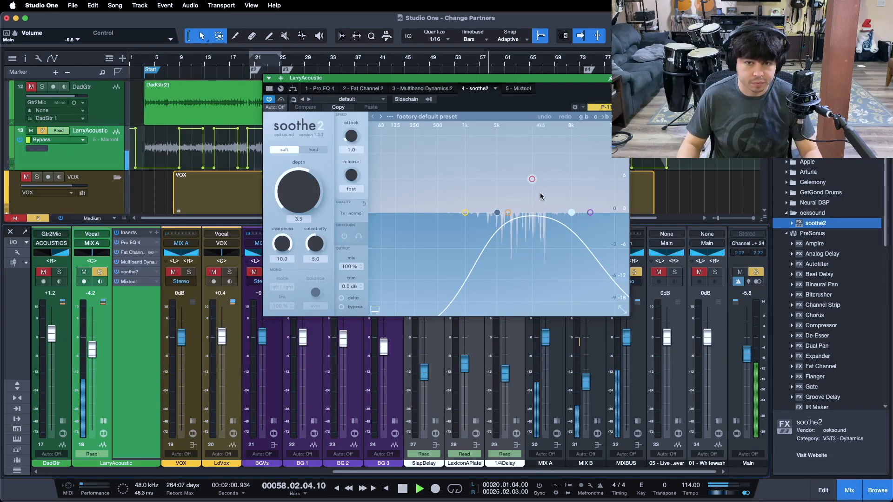
{"action": "key", "text": "space"}
{"action": "scroll", "coordinate": [299, 200], "scroll_direction": "down", "scroll_amount": 5}
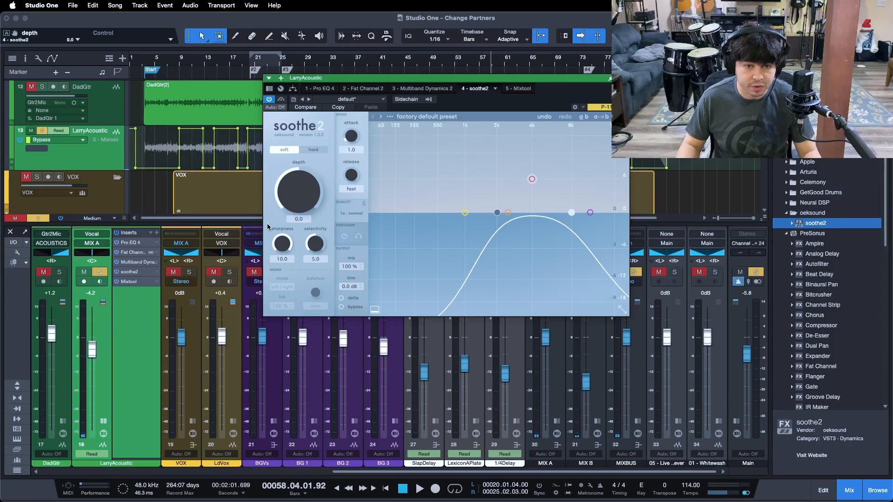
Step: Review LarryAcoustic's Pro EQ, Fat Channel compressor, Multiband Dynamics and Mixtool inserts, return to soothe2, and cue playback at bar 55
{"action": "left_click", "coordinate": [131, 243]}
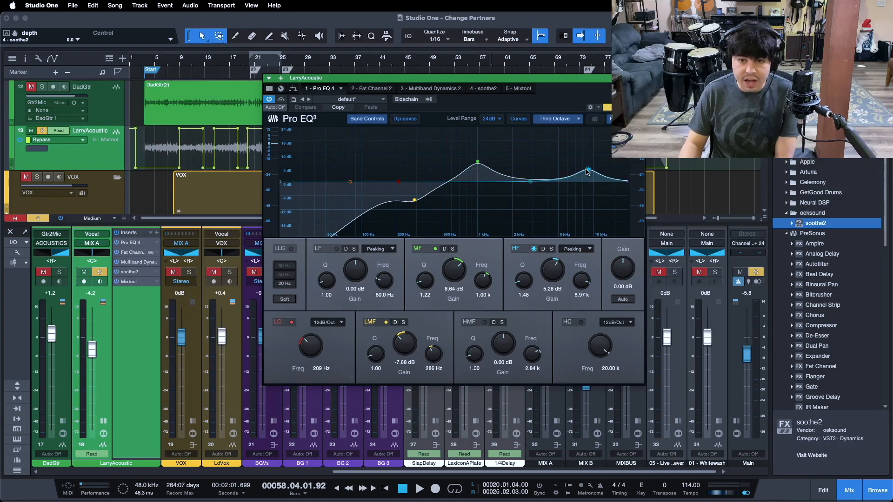
{"action": "left_click", "coordinate": [365, 89]}
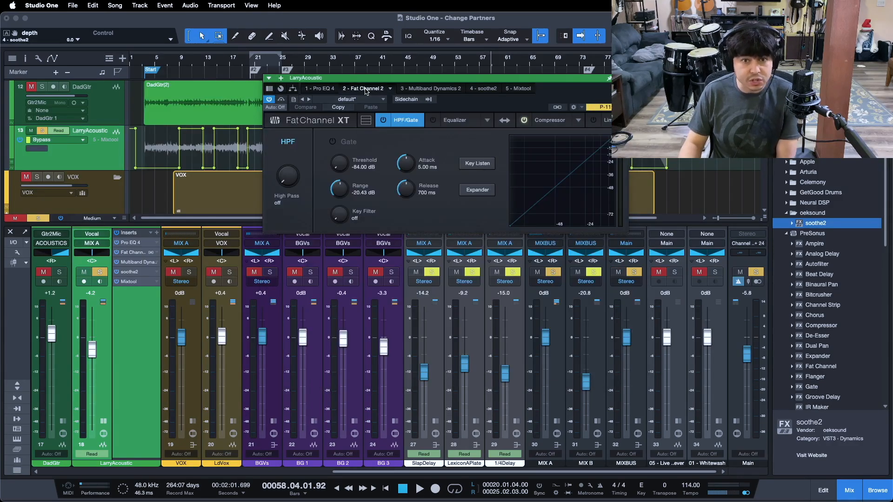
{"action": "left_click", "coordinate": [535, 121]}
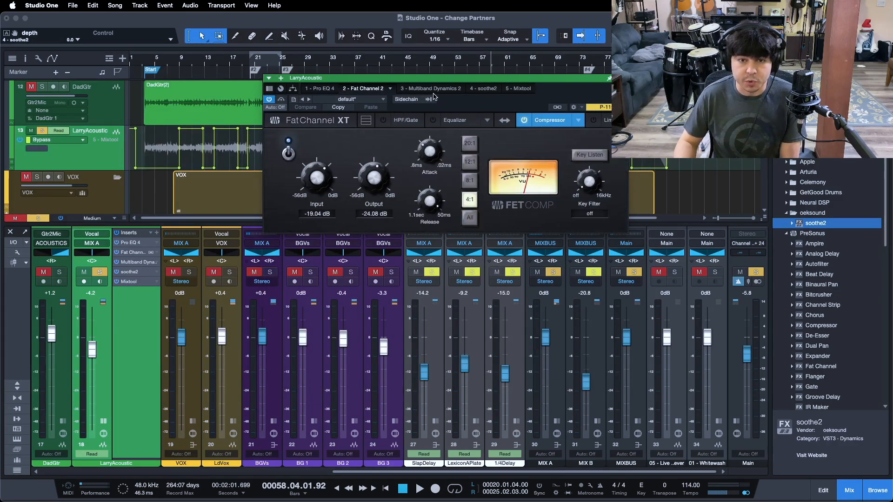
{"action": "left_click", "coordinate": [430, 88]}
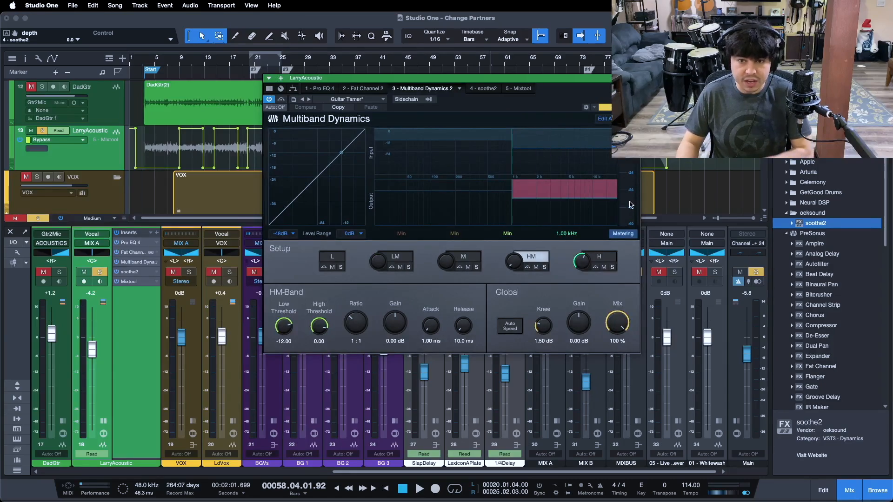
{"action": "left_click", "coordinate": [483, 89]}
{"action": "left_click_drag", "start_coordinate": [501, 77], "coordinate": [517, 185]}
{"action": "left_click", "coordinate": [467, 59]}
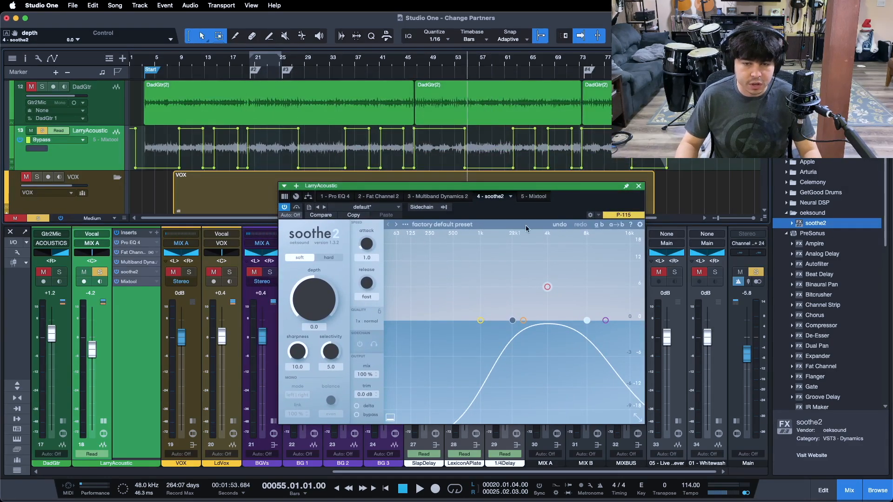
{"action": "left_click", "coordinate": [540, 196]}
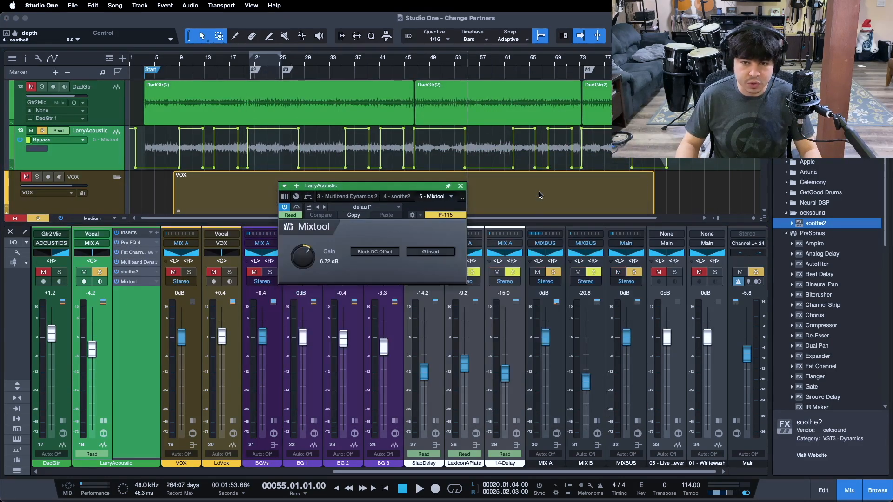
{"action": "left_click", "coordinate": [397, 196]}
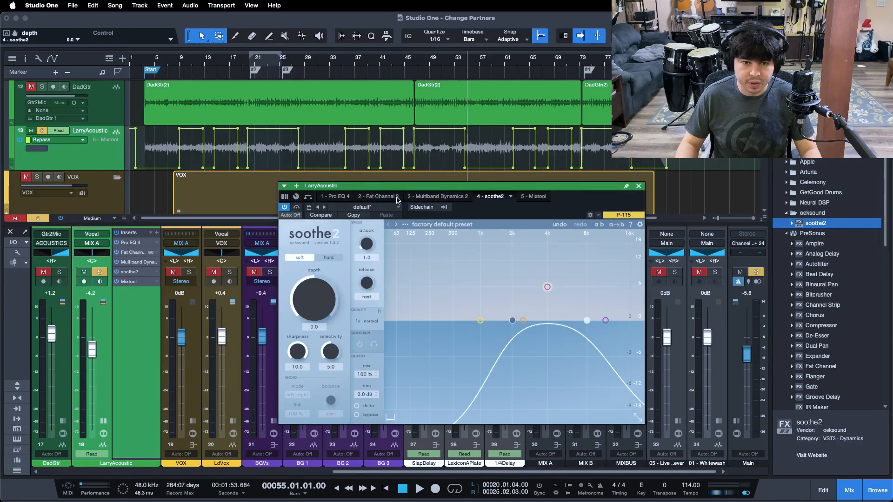
Step: Play the soloed LarryAcoustic from bar 55, setting soothe2's attack to fast and raising its depth to 1.0
{"action": "key", "text": "space"}
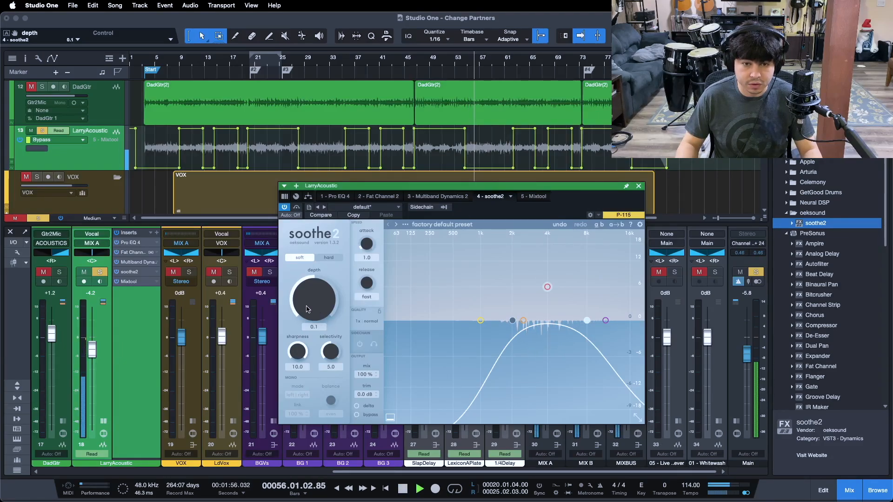
{"action": "left_click_drag", "start_coordinate": [306, 310], "coordinate": [315, 305]}
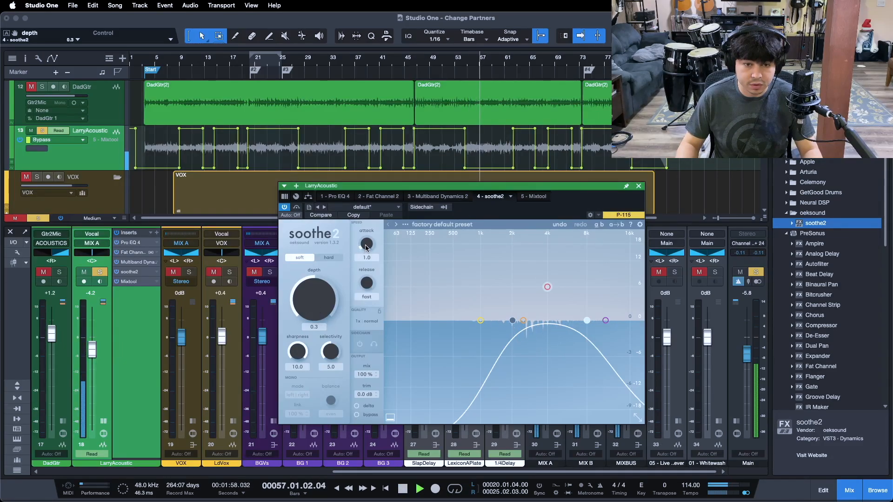
{"action": "left_click_drag", "start_coordinate": [365, 247], "coordinate": [355, 371]}
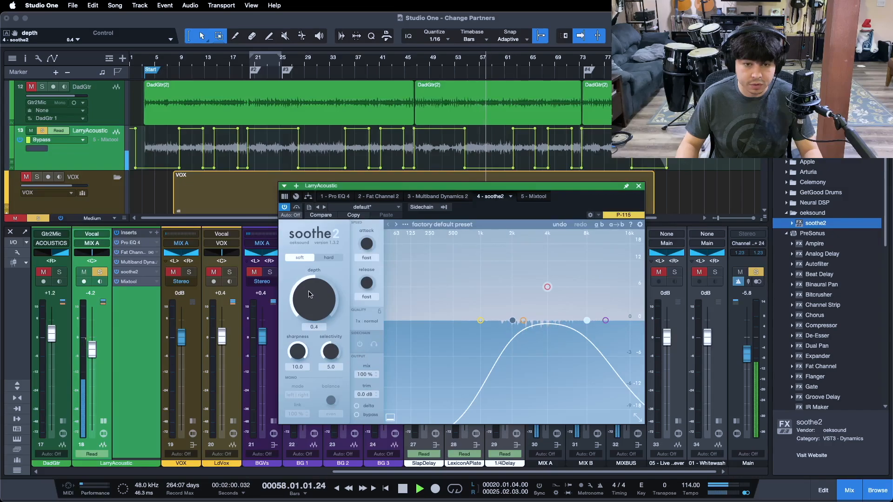
{"action": "left_click_drag", "start_coordinate": [312, 296], "coordinate": [314, 307]}
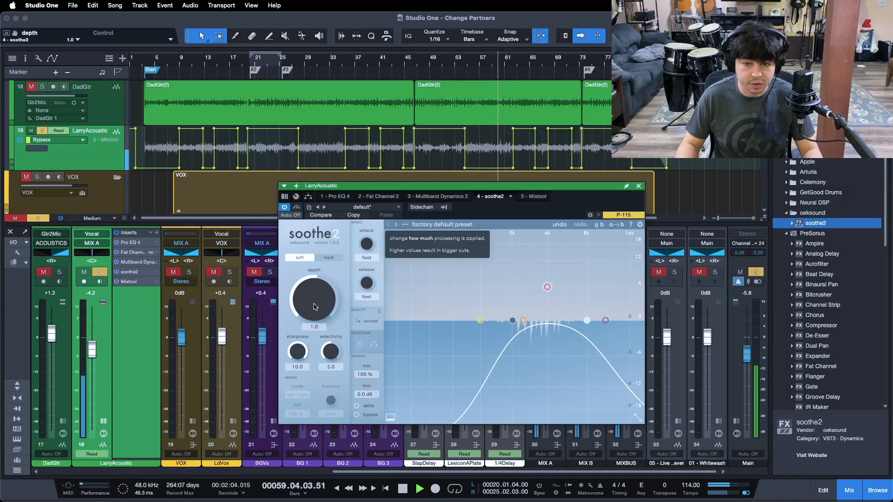
Step: Lower soothe2's low cut frequency to 1 kHz and raise the depth to 2.0 while replaying the section around bar 55
{"action": "left_click", "coordinate": [468, 74]}
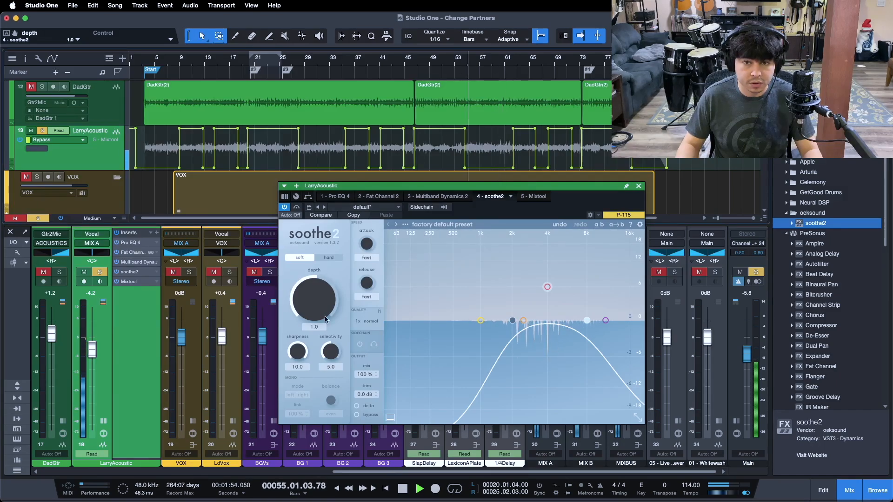
{"action": "scroll", "coordinate": [324, 301], "scroll_direction": "up", "scroll_amount": 3}
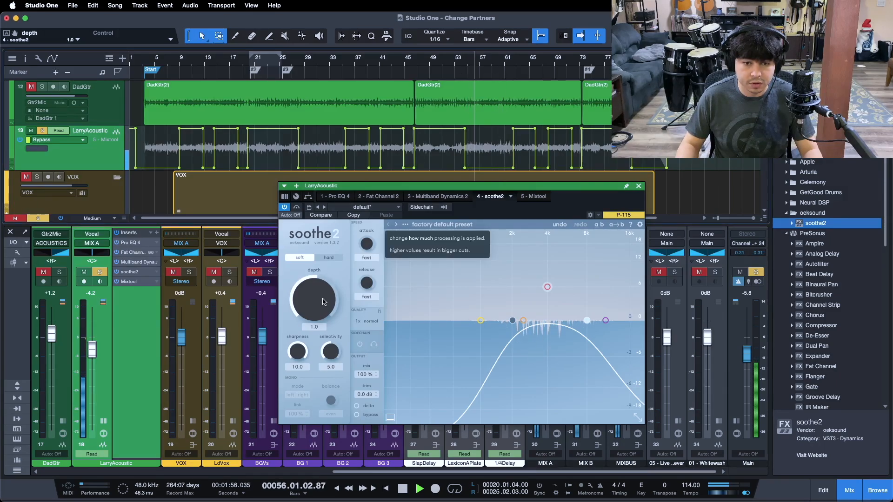
{"action": "scroll", "coordinate": [321, 297], "scroll_direction": "up", "scroll_amount": 2}
{"action": "scroll", "coordinate": [320, 296], "scroll_direction": "up", "scroll_amount": 2}
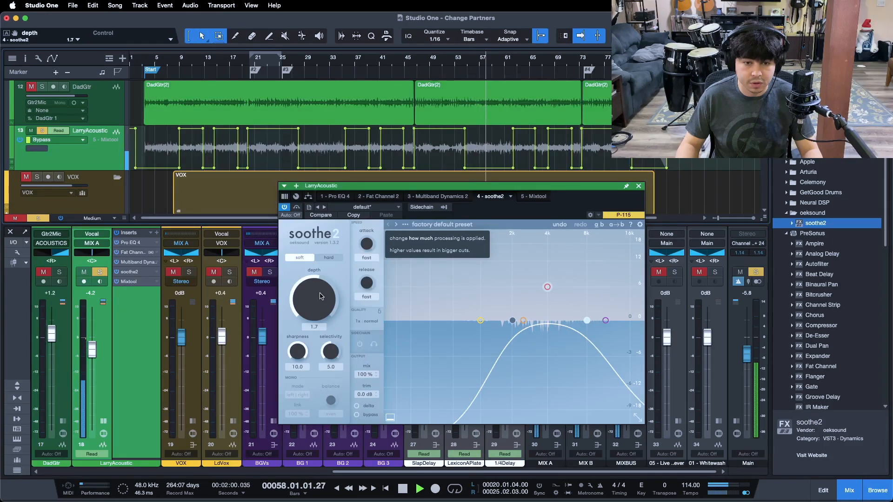
{"action": "left_click_drag", "start_coordinate": [512, 320], "coordinate": [481, 322]}
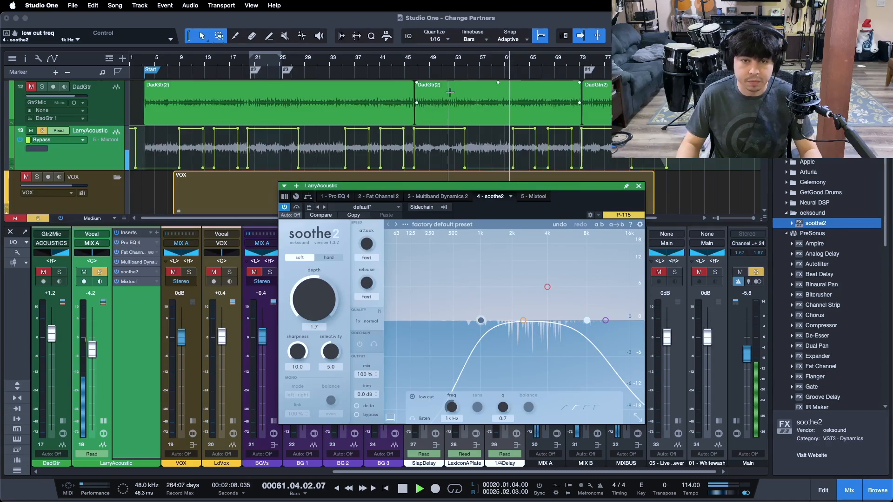
{"action": "left_click", "coordinate": [470, 61]}
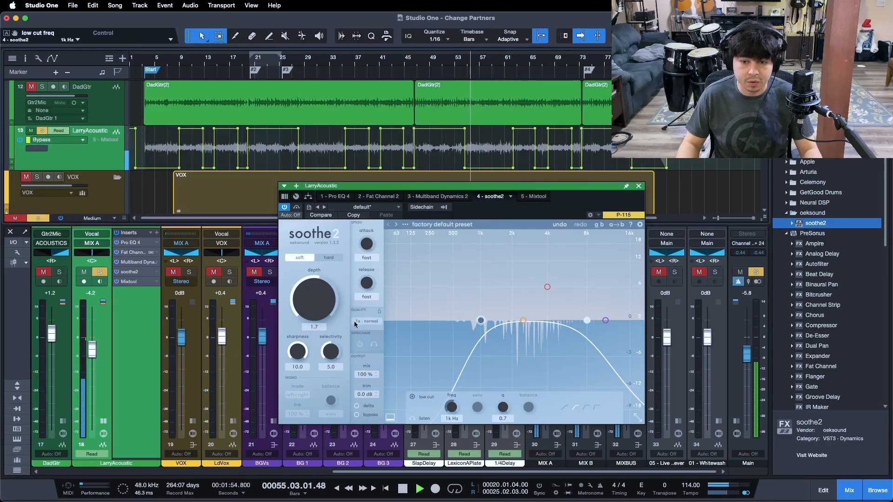
{"action": "left_click_drag", "start_coordinate": [325, 305], "coordinate": [320, 302]}
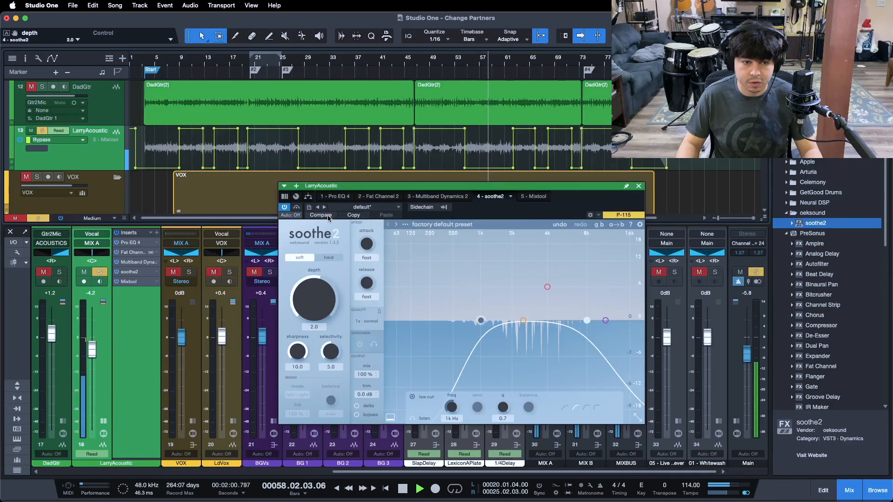
Step: Audition soothe2's delta signal, turn delta off, compare the plug-in bypassed and active, and unsolo LarryAcoustic
{"action": "left_click", "coordinate": [357, 406]}
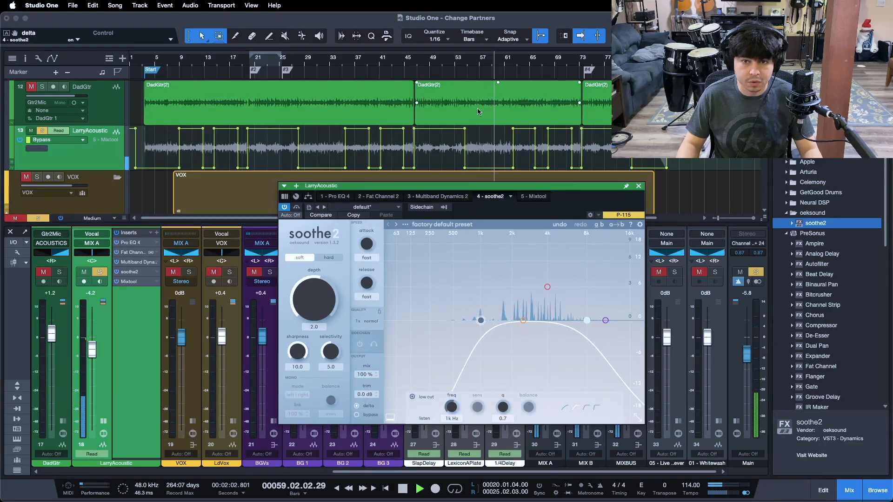
{"action": "left_click", "coordinate": [469, 60]}
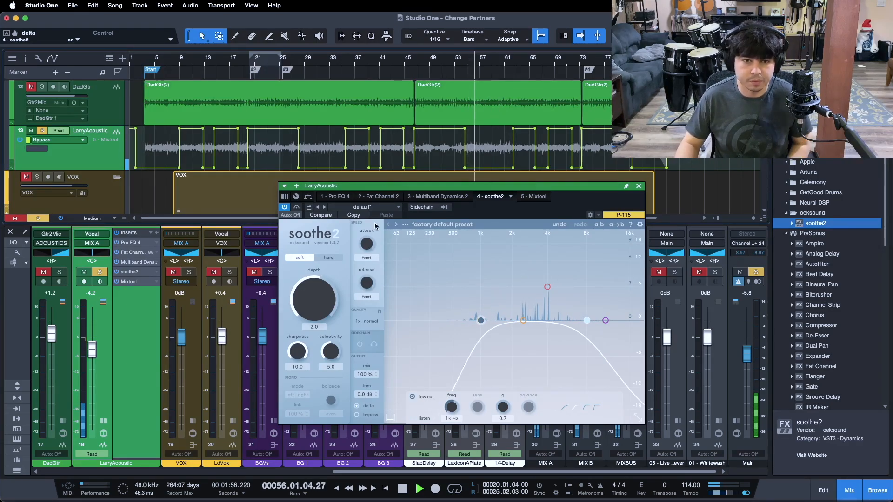
{"action": "left_click", "coordinate": [364, 408]}
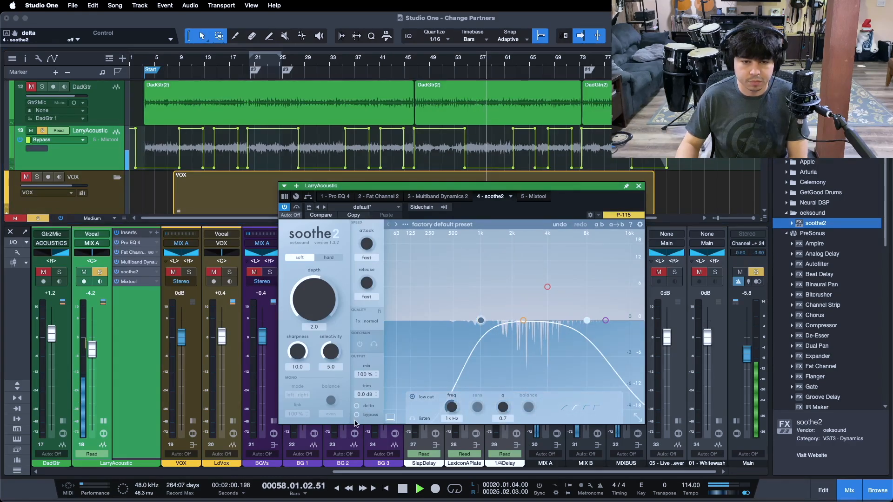
{"action": "left_click", "coordinate": [298, 208]}
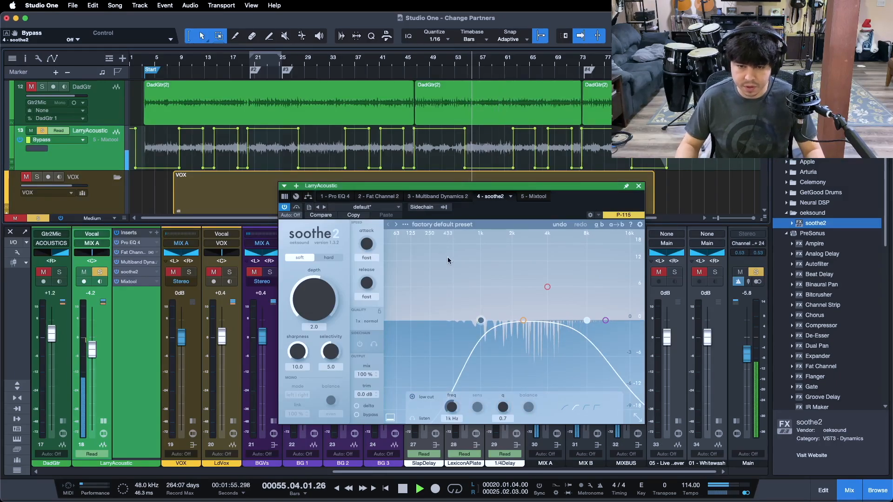
{"action": "key", "text": "s"}
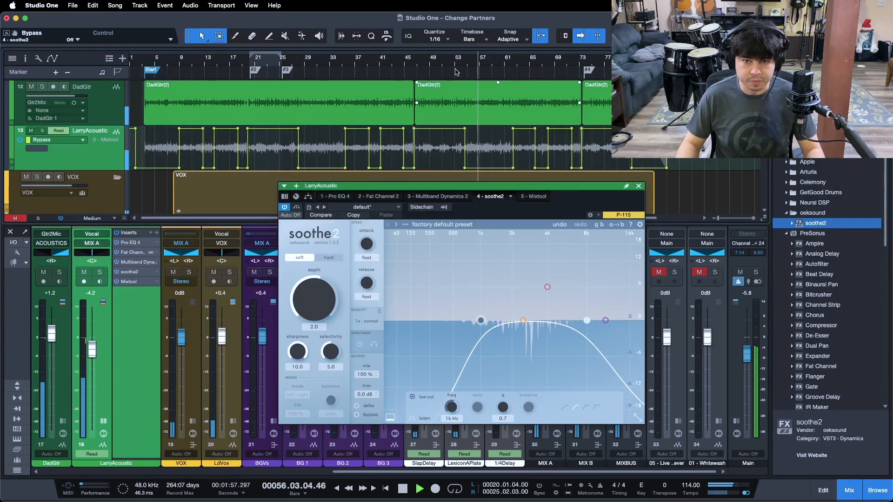
Step: Try a 7.20 dB Mixtool gain on LarryAcoustic while replaying several sections in the full mix, and restore it to 6.72 dB
{"action": "left_click", "coordinate": [134, 282]}
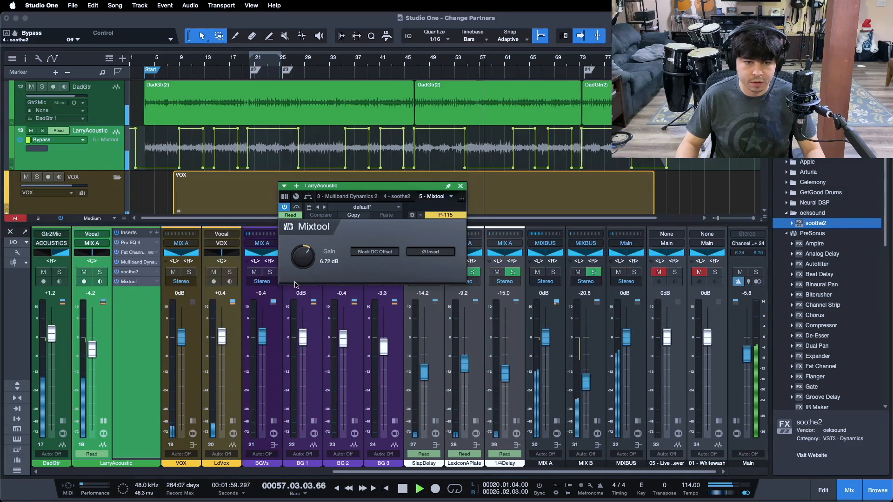
{"action": "left_click", "coordinate": [116, 272]}
{"action": "left_click", "coordinate": [472, 58]}
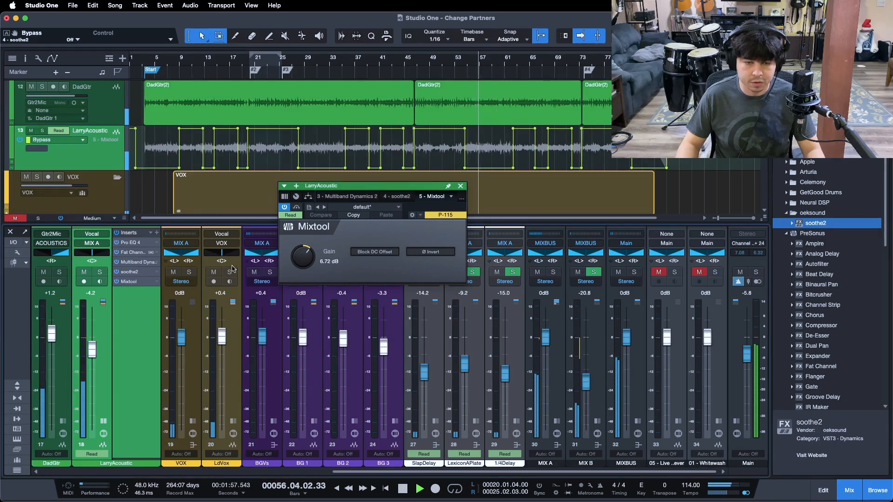
{"action": "left_click_drag", "start_coordinate": [300, 254], "coordinate": [300, 250]}
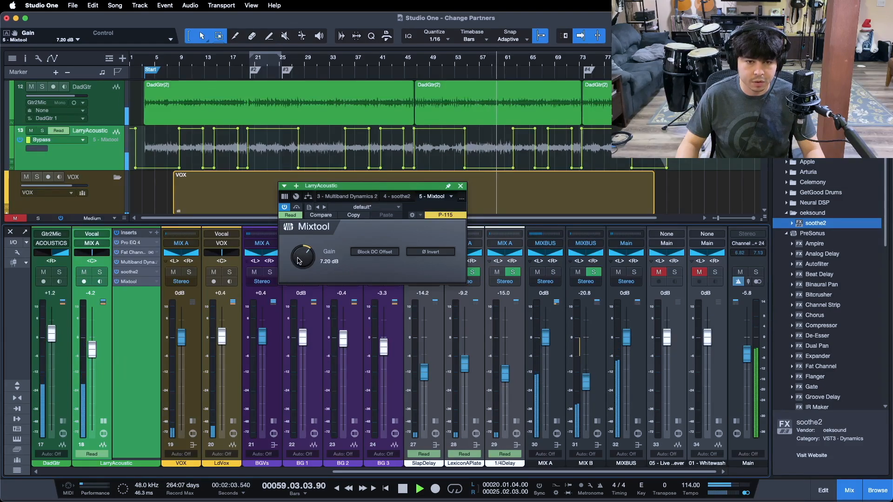
{"action": "left_click", "coordinate": [467, 56]}
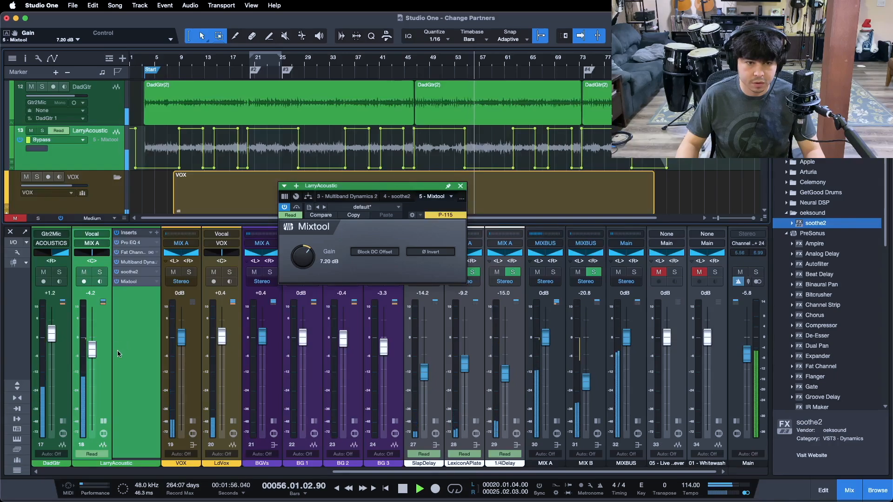
{"action": "left_click", "coordinate": [255, 61]}
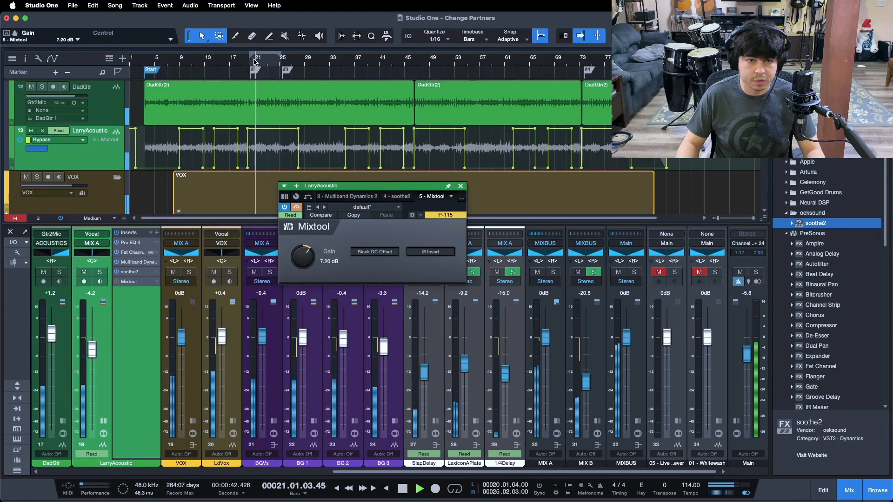
{"action": "left_click", "coordinate": [181, 61]}
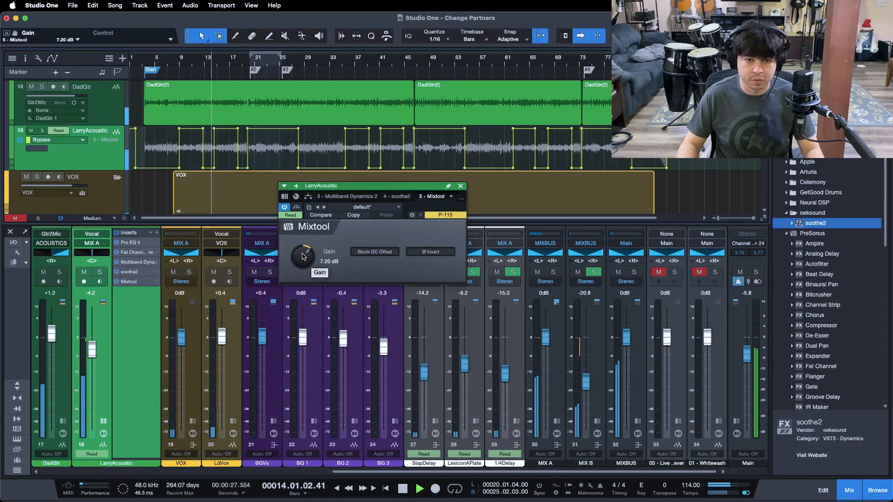
{"action": "left_click", "coordinate": [141, 59]}
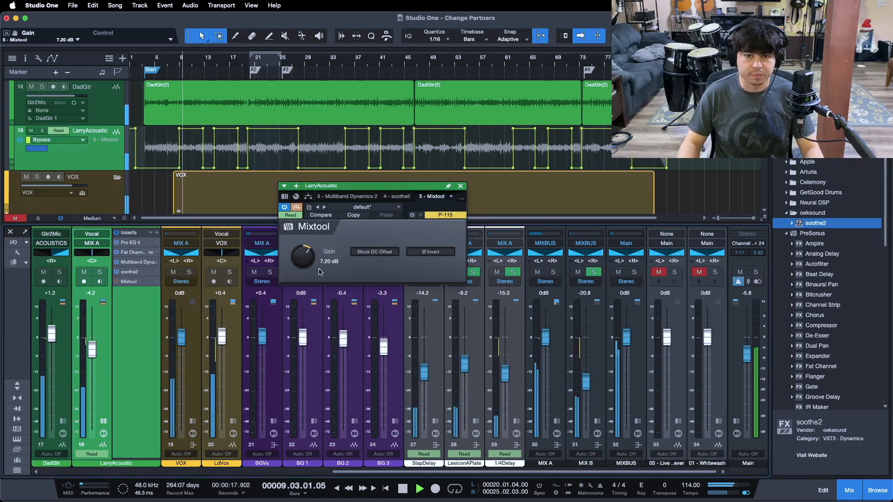
Step: Play from bar 3, compare the mix with LarryAcoustic's soothe2 bypassed and active, and close the plug-in window
{"action": "left_click", "coordinate": [145, 60]}
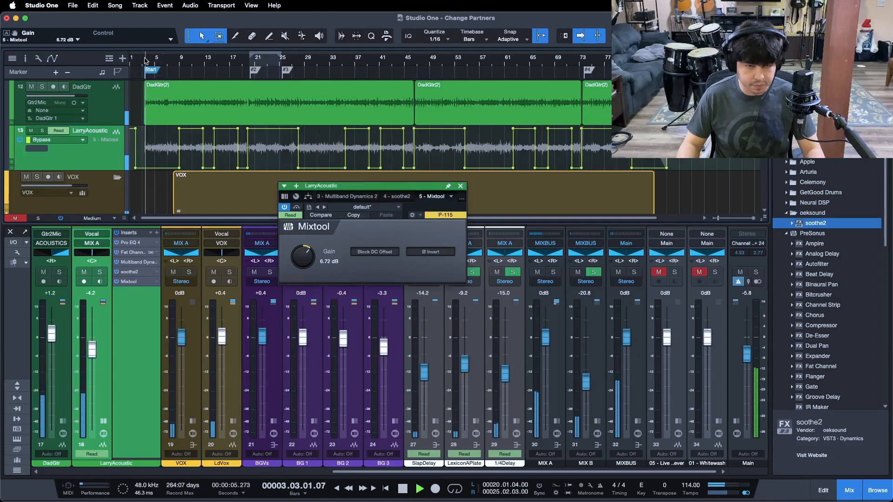
{"action": "left_click", "coordinate": [397, 196]}
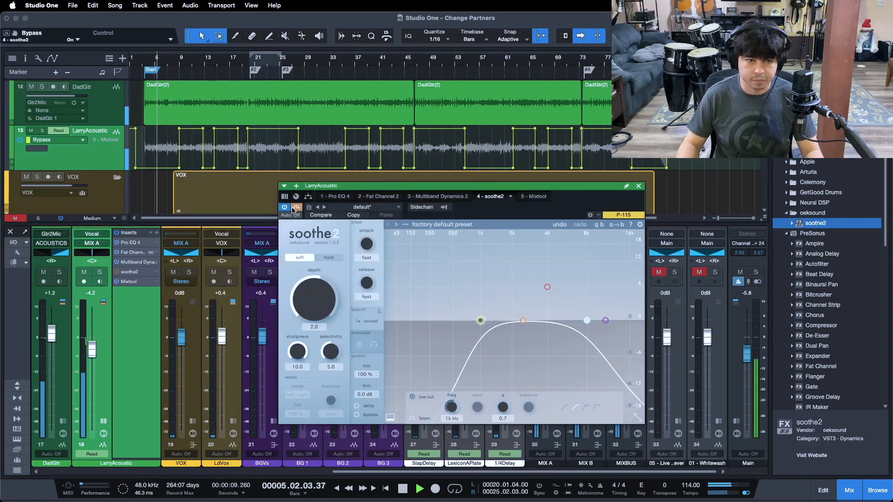
{"action": "left_click", "coordinate": [639, 186]}
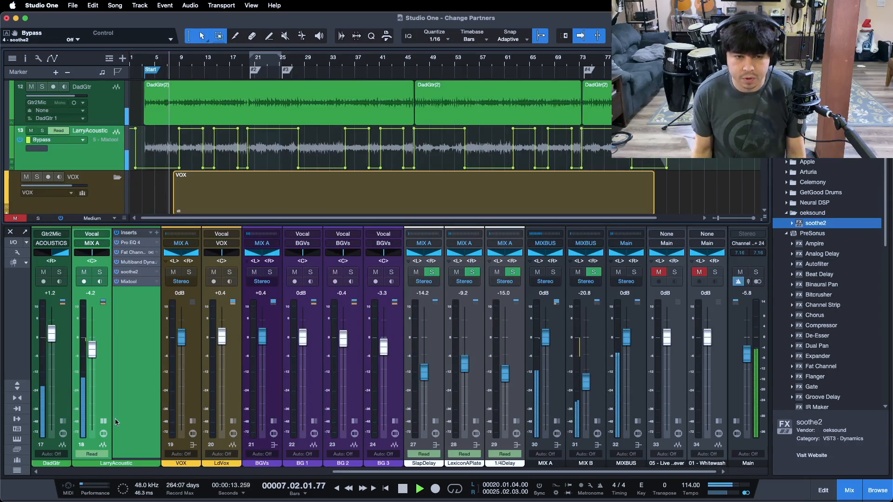
Step: Look at the LdVox inserts and sends, collapse them again, and collapse LarryAcoustic's insert list in the console
{"action": "left_click", "coordinate": [233, 421]}
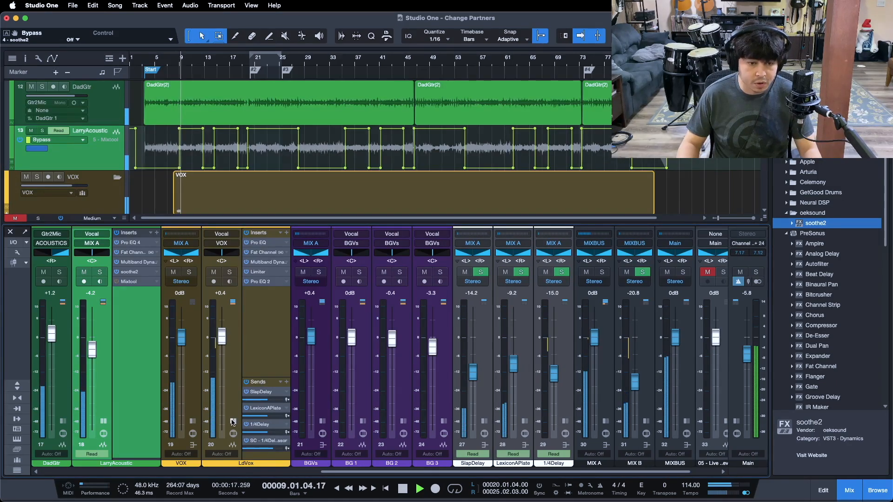
{"action": "left_click", "coordinate": [232, 422]}
{"action": "left_click", "coordinate": [103, 422]}
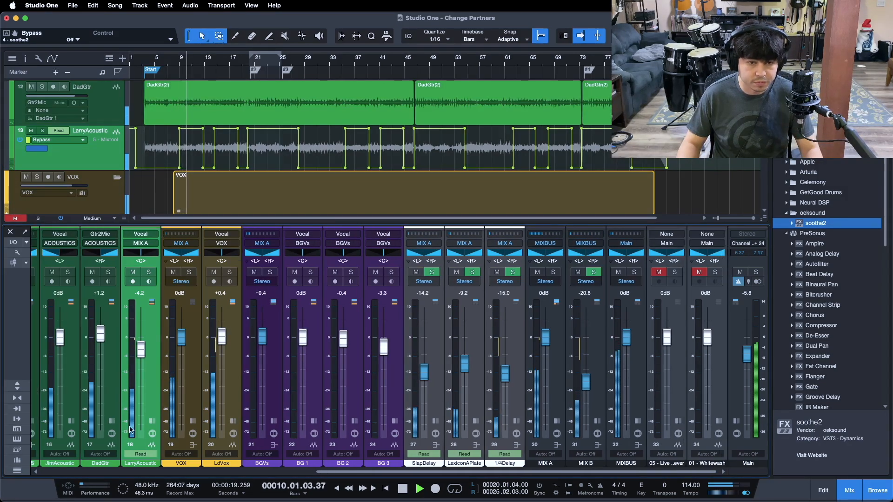
{"action": "key", "text": "F3"}
{"action": "key", "text": "F3"}
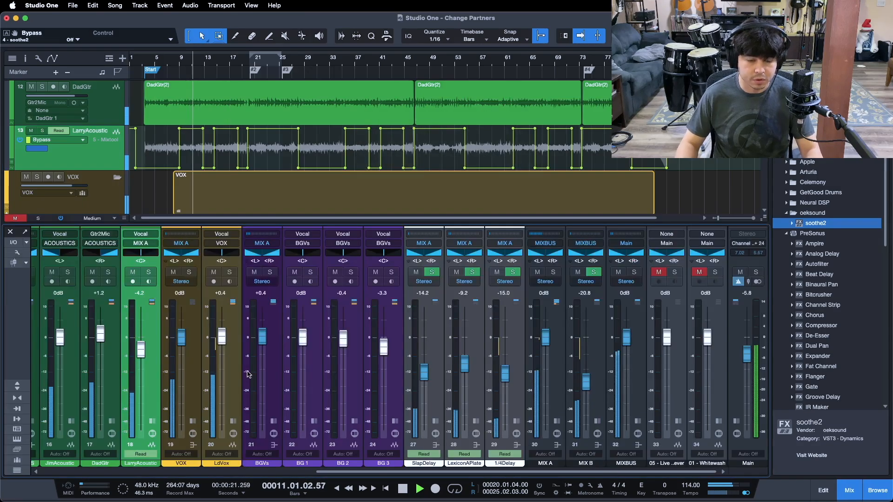
Step: Review the inserts and sends of BGVs, VOX and LdVox by expanding their channels in the console
{"action": "left_click", "coordinate": [274, 421]}
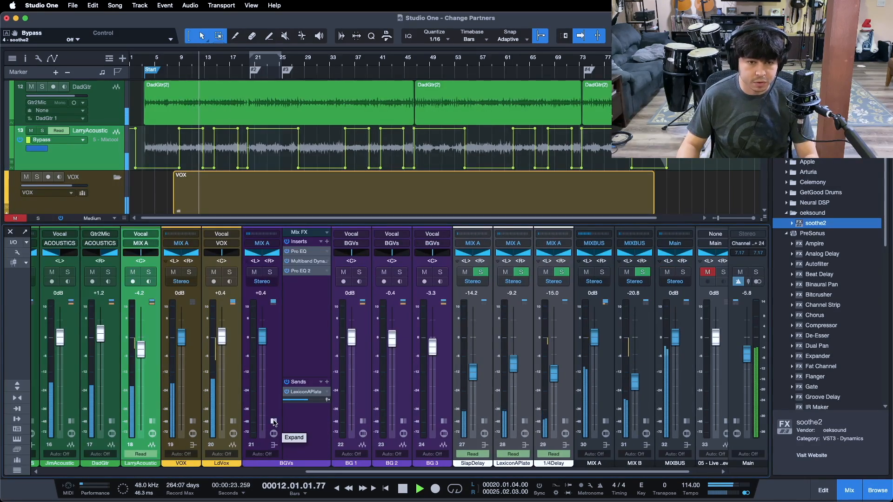
{"action": "left_click", "coordinate": [274, 422]}
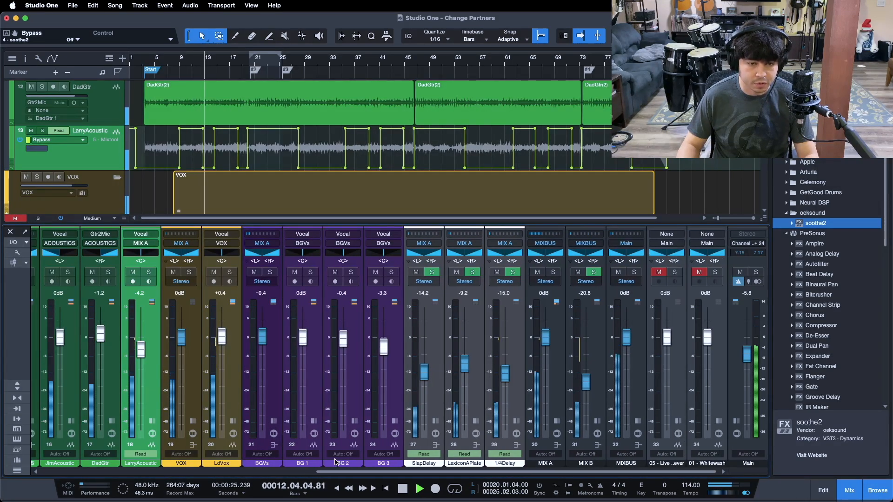
{"action": "left_click_drag", "start_coordinate": [331, 471], "coordinate": [277, 471]}
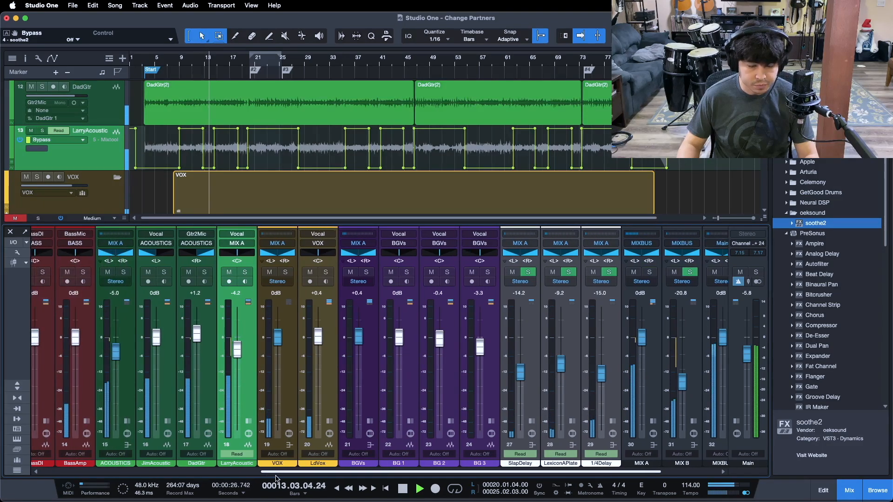
{"action": "left_click", "coordinate": [289, 421]}
{"action": "left_click", "coordinate": [419, 423]}
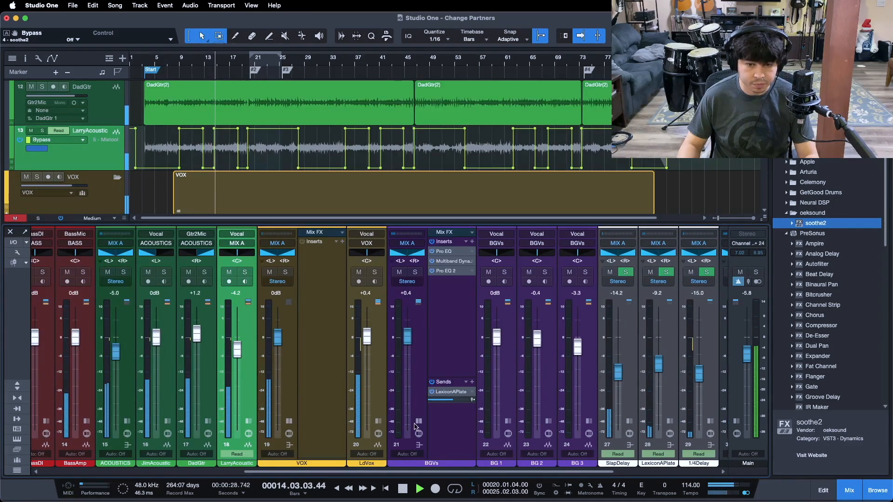
{"action": "left_click", "coordinate": [378, 421]}
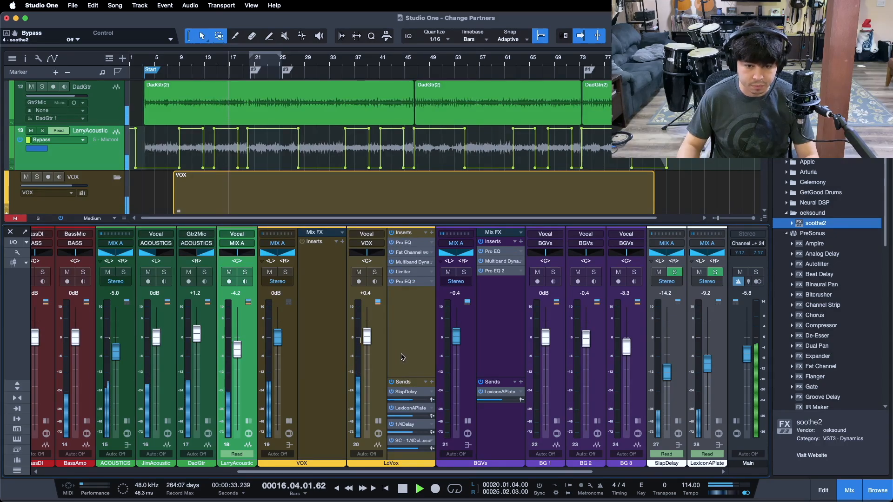
Step: Add soothe2 after Pro EQ 2 in LdVox's inserts and close its plug-in window
{"action": "key", "text": "F3"}
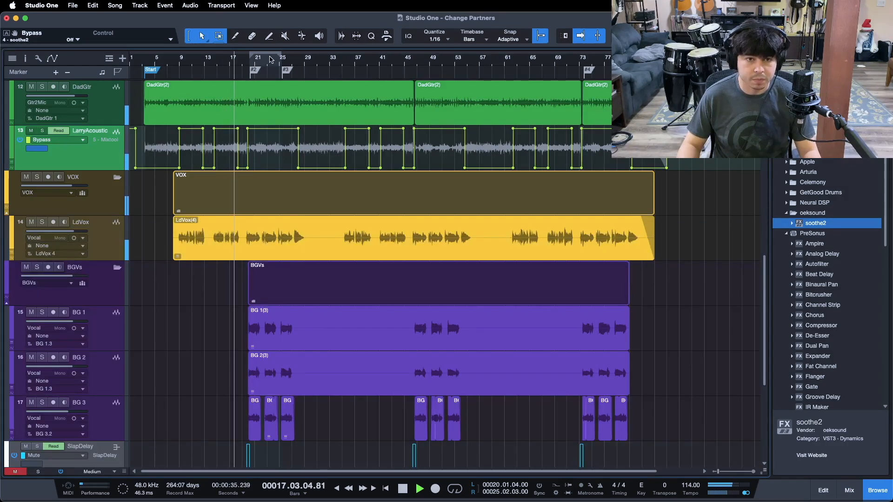
{"action": "left_click_drag", "start_coordinate": [270, 63], "coordinate": [416, 94]}
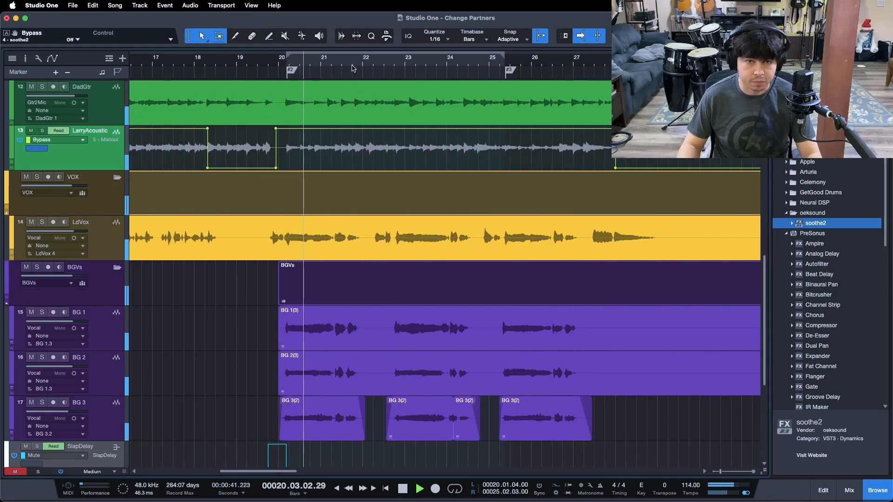
{"action": "left_click_drag", "start_coordinate": [381, 65], "coordinate": [293, 52]}
{"action": "key", "text": "F3"}
{"action": "left_click", "coordinate": [408, 336]}
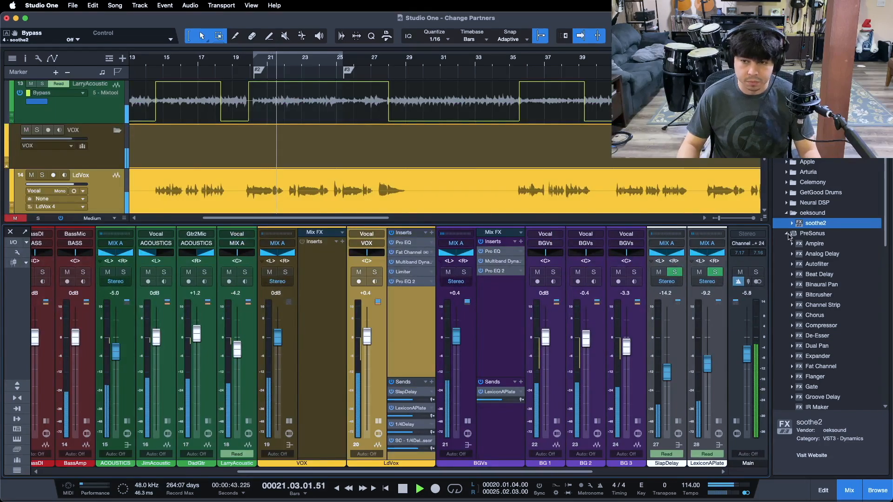
{"action": "left_click_drag", "start_coordinate": [811, 225], "coordinate": [418, 317]}
{"action": "left_click", "coordinate": [638, 185]}
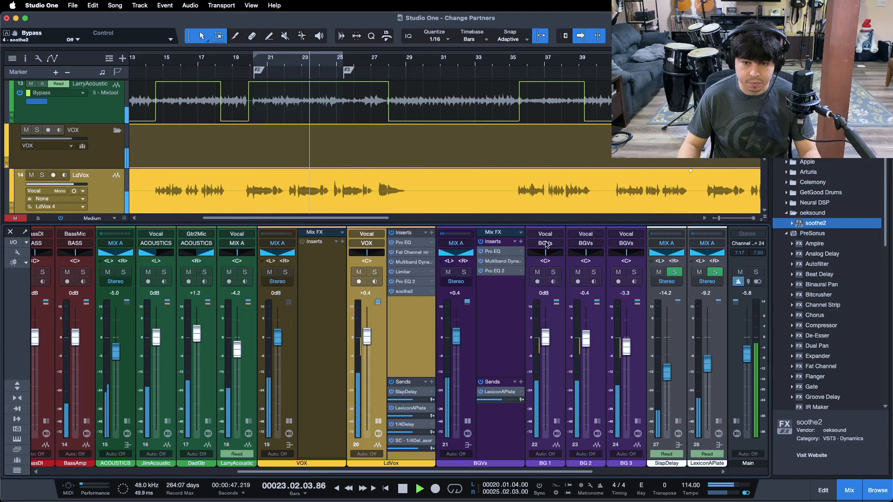
Step: Mute BGVs and audition LdVox soloed while looping the marked section from bar 20 to bar 25
{"action": "left_click", "coordinate": [448, 272]}
{"action": "key", "text": "slash"}
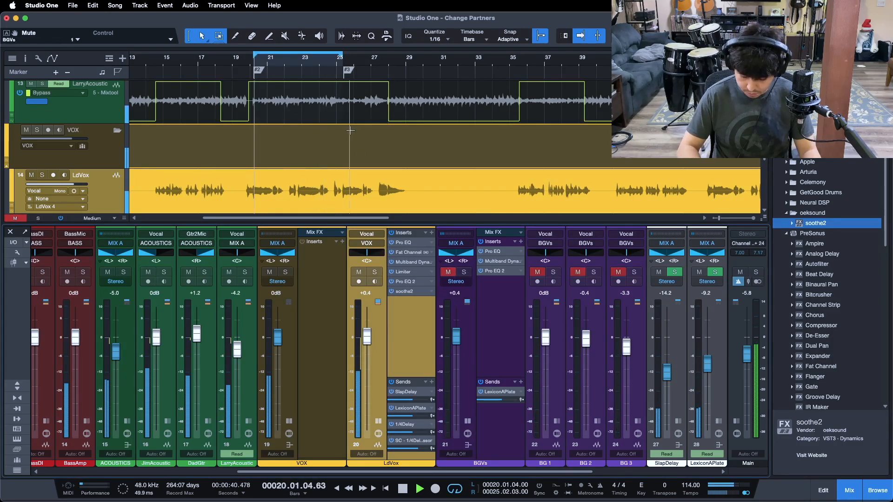
{"action": "key", "text": "s"}
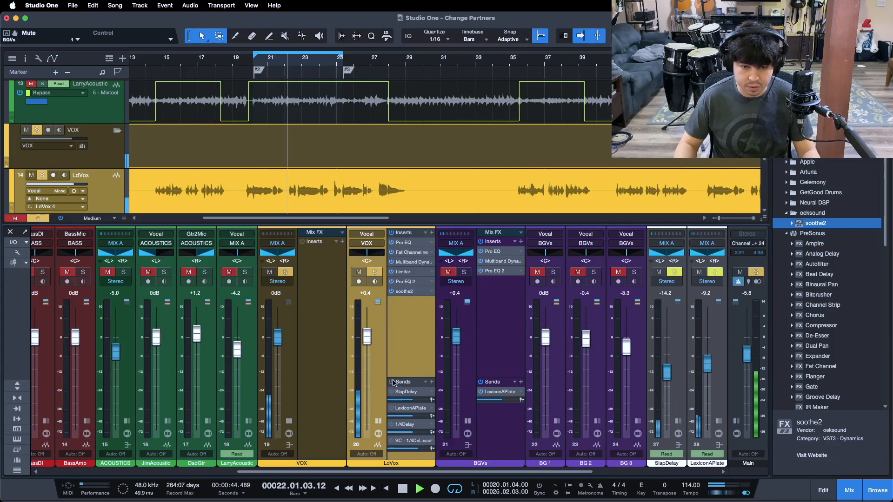
Step: Open soothe2 on LdVox and set its depth to 1.0 while the soloed vocal plays
{"action": "left_click", "coordinate": [404, 292]}
{"action": "key", "text": "space"}
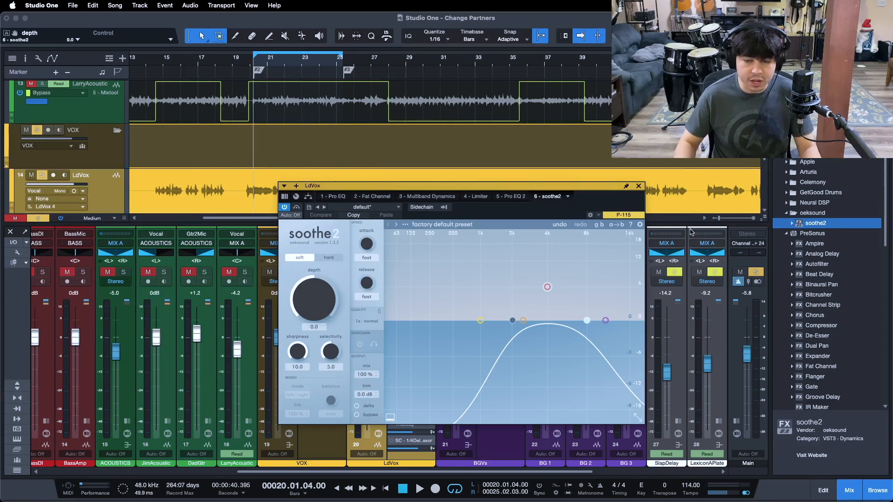
{"action": "left_click_drag", "start_coordinate": [580, 204], "coordinate": [530, 218]}
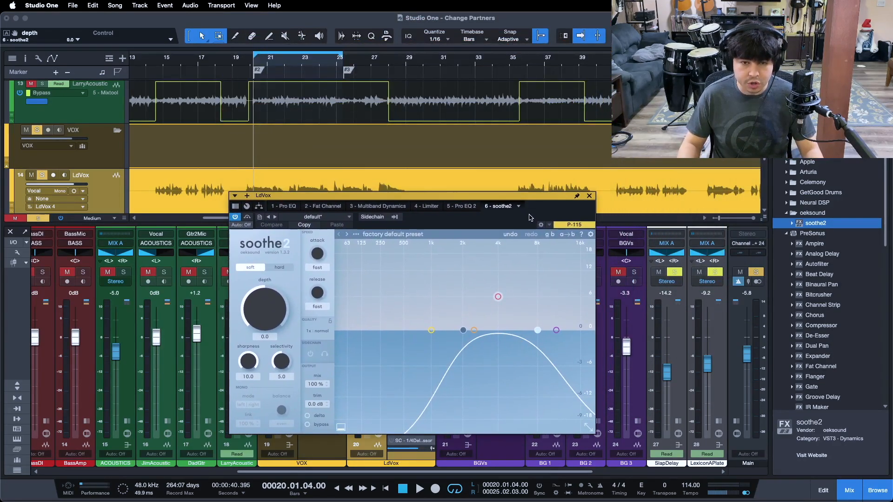
{"action": "left_click", "coordinate": [243, 64]}
{"action": "key", "text": "space"}
{"action": "left_click_drag", "start_coordinate": [271, 314], "coordinate": [270, 311]}
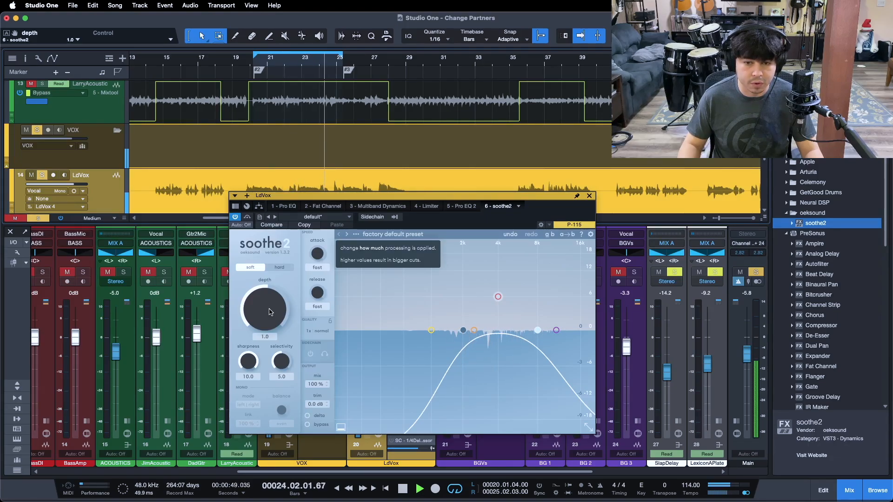
Step: Check the Pro EQ 2 and Pro EQ curves on LdVox and return to soothe2
{"action": "left_click", "coordinate": [462, 207]}
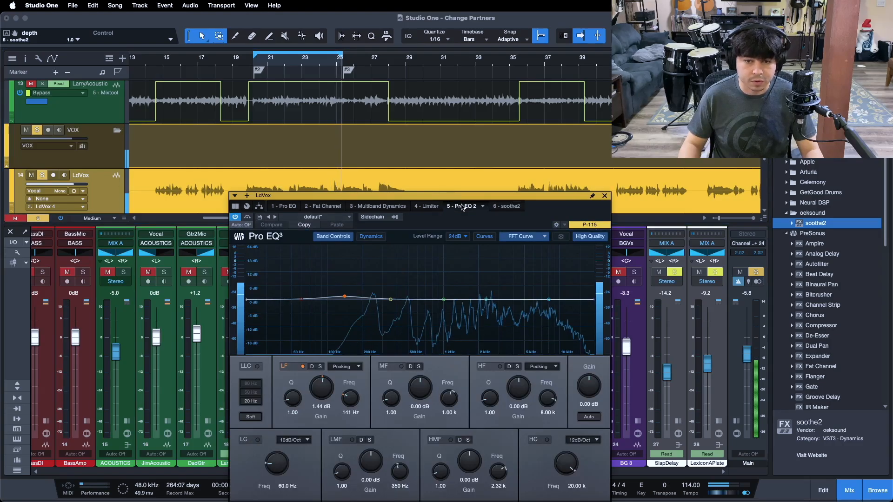
{"action": "left_click", "coordinate": [284, 206]}
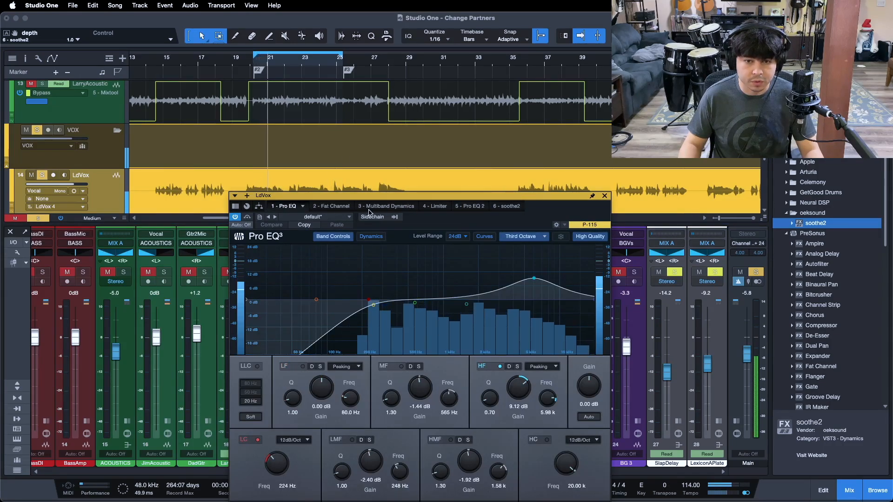
{"action": "left_click", "coordinate": [509, 207]}
Step: Replay LdVox from about bar 8, raise soothe2's depth to 1.5 while comparing it with bypass, and close the plug-in window
{"action": "left_click_drag", "start_coordinate": [244, 61], "coordinate": [448, 57]}
{"action": "key", "text": "f"}
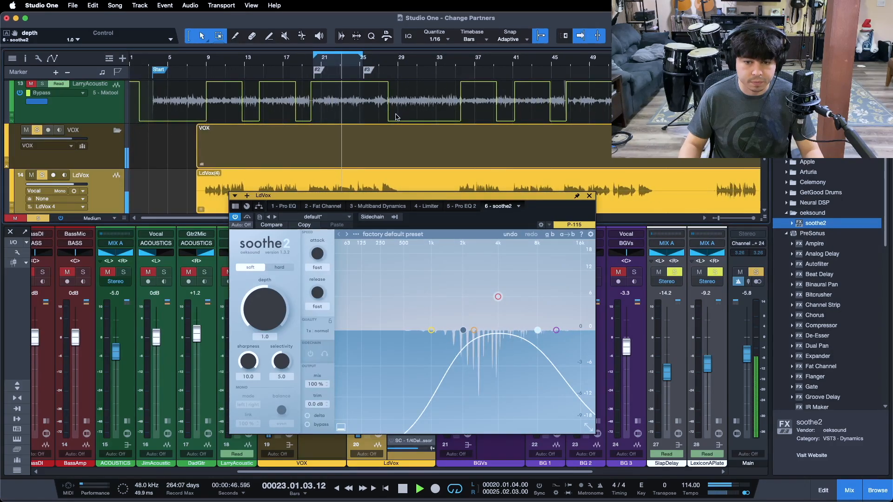
{"action": "left_click", "coordinate": [199, 59]}
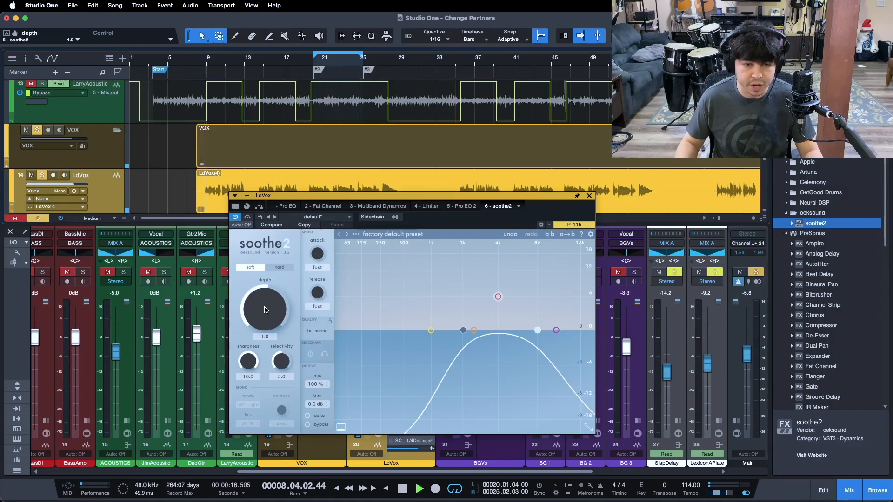
{"action": "scroll", "coordinate": [265, 310], "scroll_direction": "up", "scroll_amount": 1}
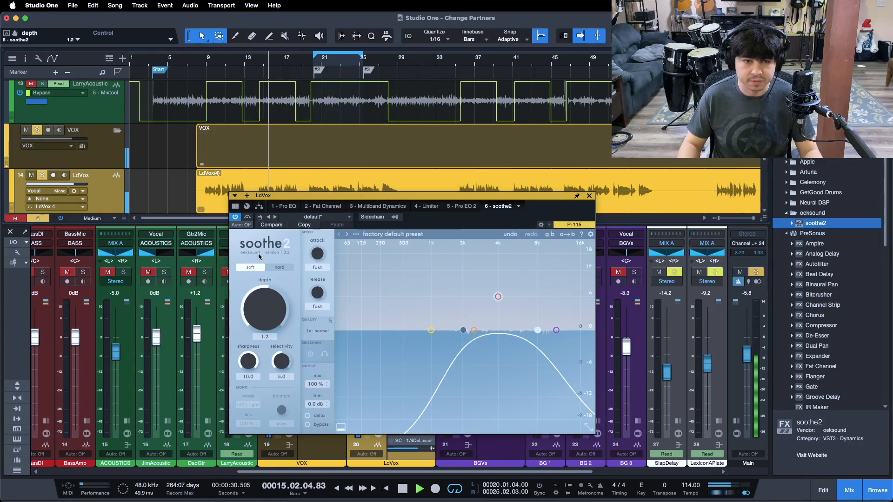
{"action": "left_click", "coordinate": [247, 217]}
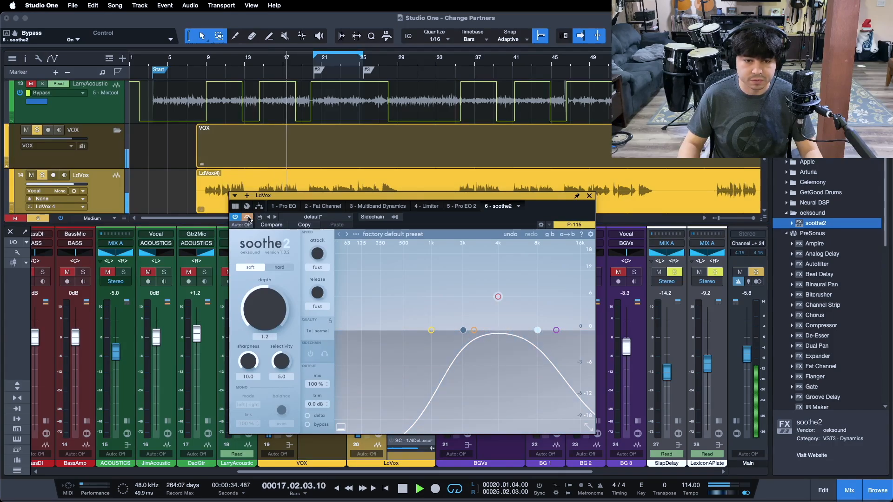
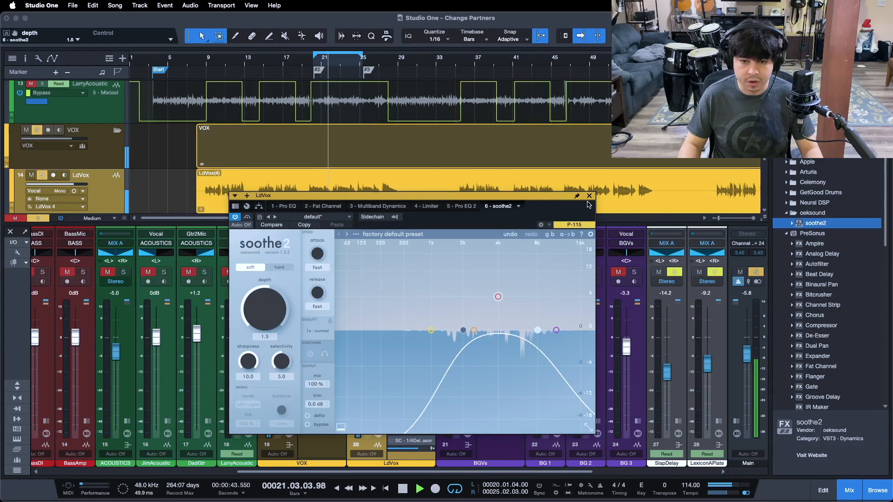
{"action": "left_click", "coordinate": [589, 196]}
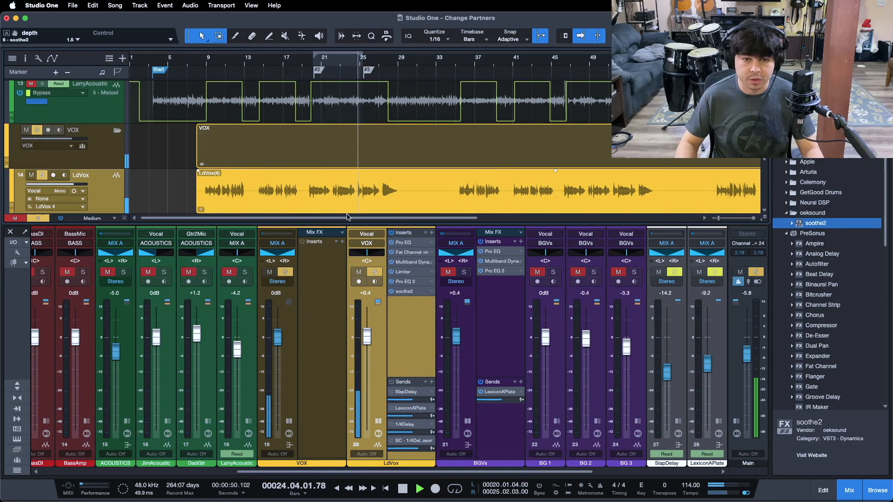
{"action": "left_click", "coordinate": [416, 291]}
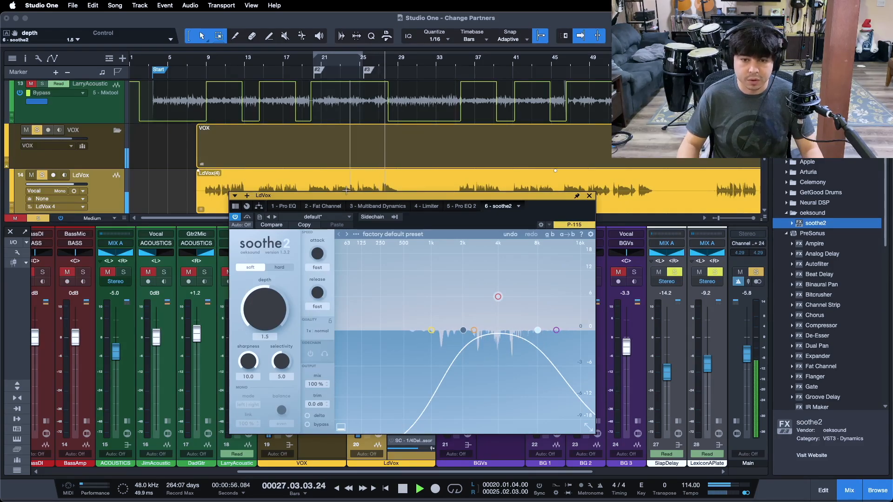
{"action": "left_click", "coordinate": [590, 195]}
Step: Unsolo LdVox, replay from about bar 8 in the full mix, and raise LdVox's volume to +0.8 dB
{"action": "key", "text": "s"}
{"action": "left_click", "coordinate": [202, 58]}
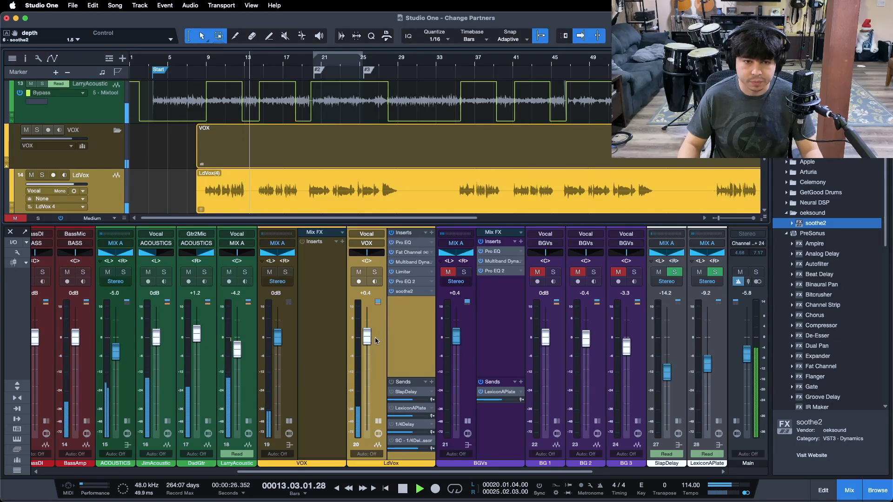
{"action": "scroll", "coordinate": [368, 338], "scroll_direction": "up", "scroll_amount": 2}
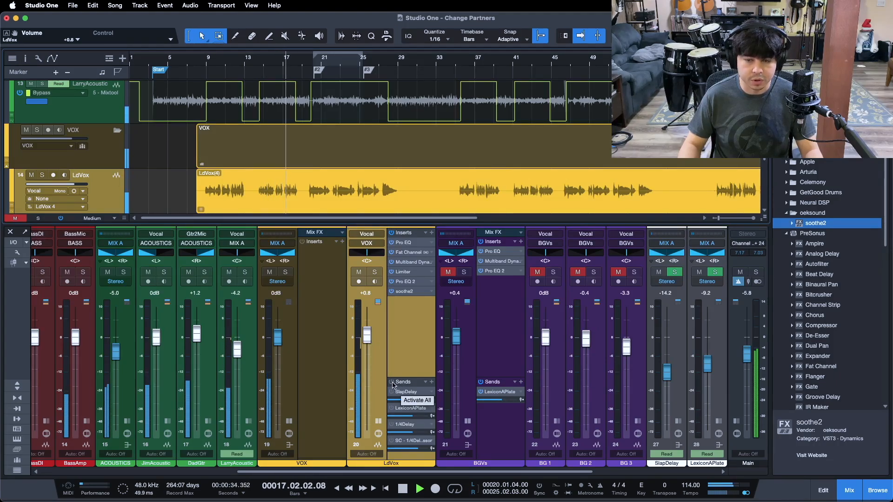
Step: Look at the background vocal tracks and the mute automation of SlapDelay, LexiconAPlate and 1/4Delay, and reopen the console
{"action": "key", "text": "F3"}
{"action": "scroll", "coordinate": [427, 375], "scroll_direction": "down", "scroll_amount": 4}
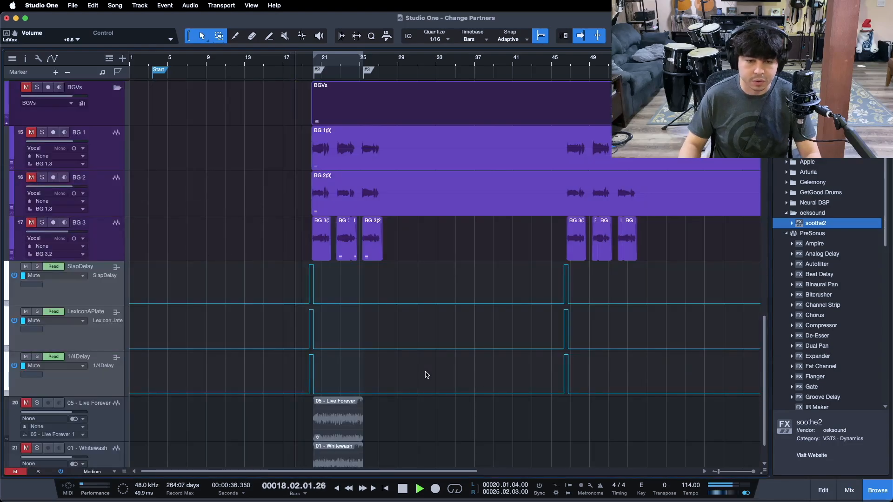
{"action": "key", "text": "F3"}
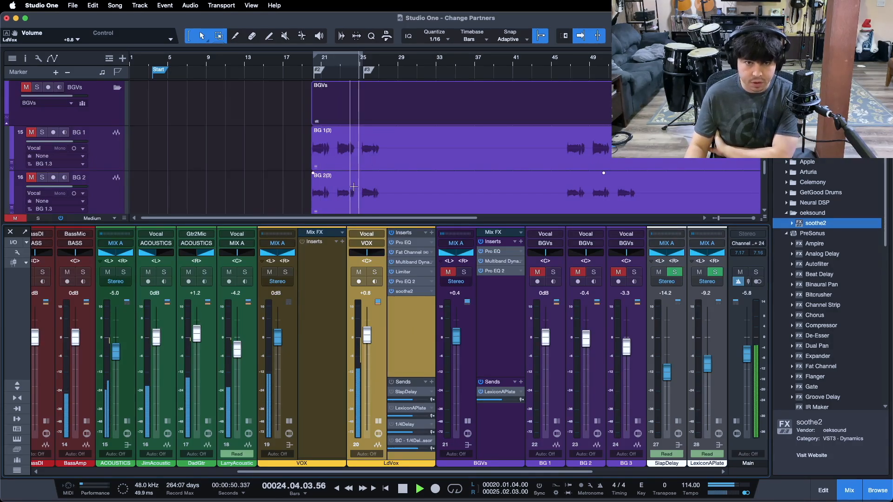
Step: Reopen LdVox's soothe2, raise its depth to 2.0 while replaying from about bar 8, and close the plug-in window
{"action": "left_click", "coordinate": [404, 292]}
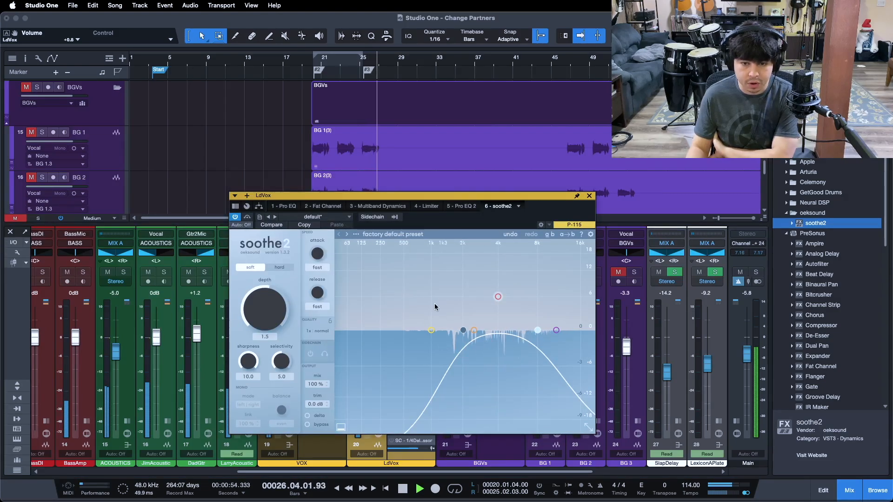
{"action": "left_click", "coordinate": [205, 62]}
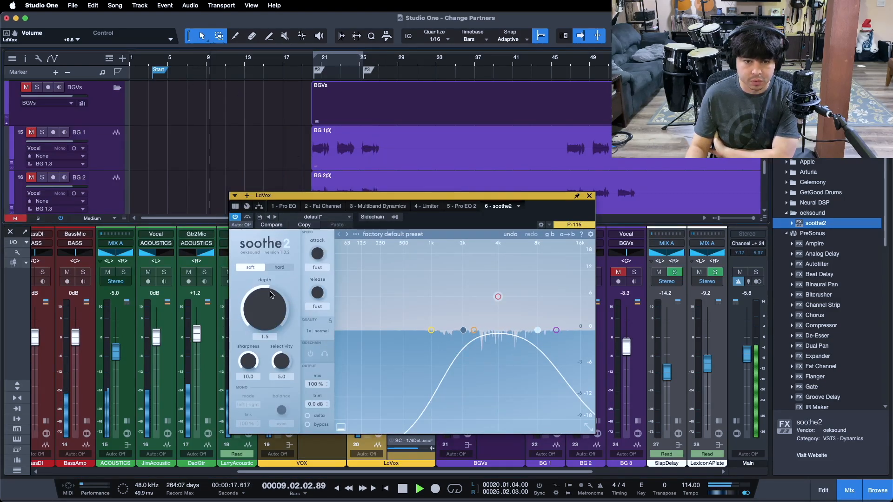
{"action": "scroll", "coordinate": [261, 300], "scroll_direction": "up", "scroll_amount": 1}
{"action": "left_click_drag", "start_coordinate": [261, 300], "coordinate": [261, 298]}
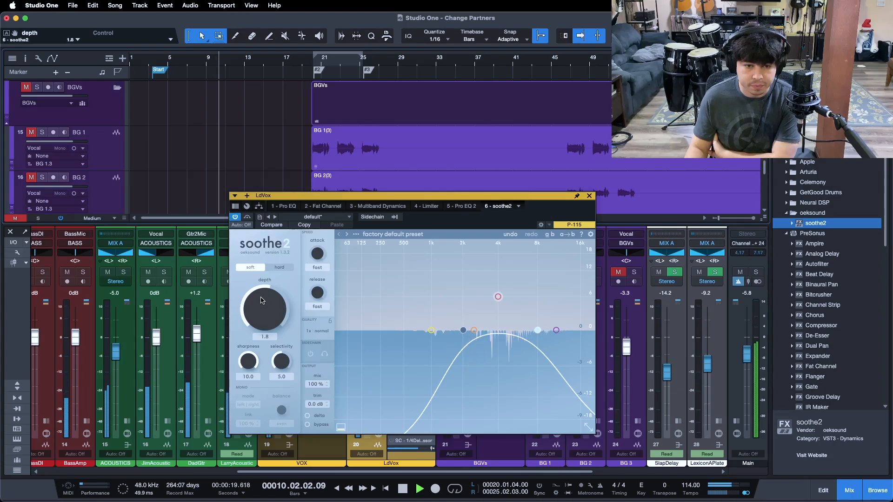
{"action": "scroll", "coordinate": [261, 312], "scroll_direction": "up", "scroll_amount": 1}
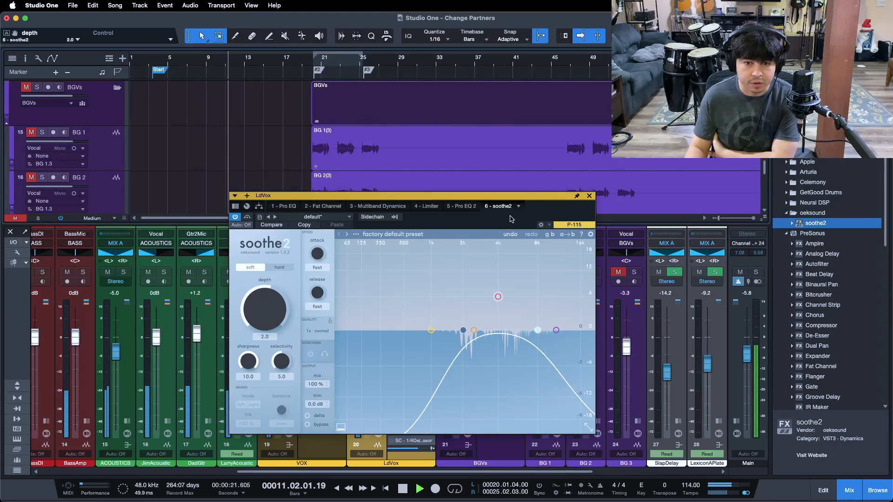
{"action": "left_click", "coordinate": [590, 195]}
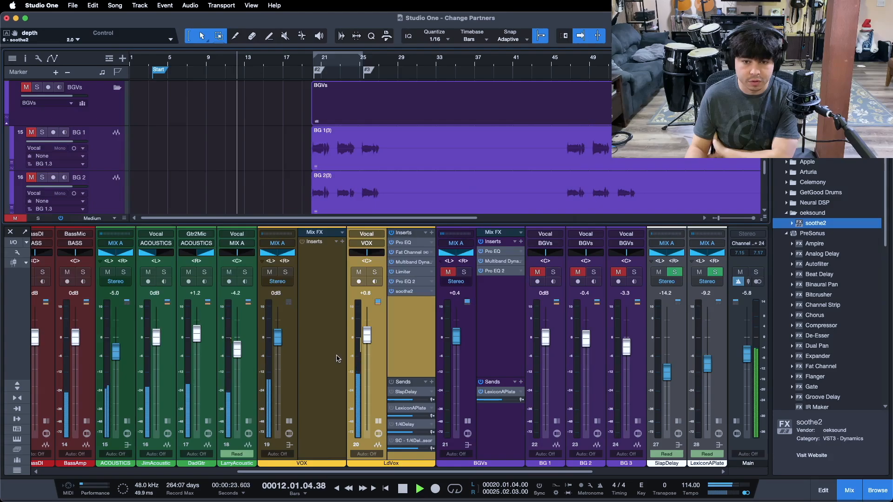
Step: Stop playback, unmute BGVs, and copy LdVox's soothe2 to the end of the BGVs inserts
{"action": "key", "text": "space"}
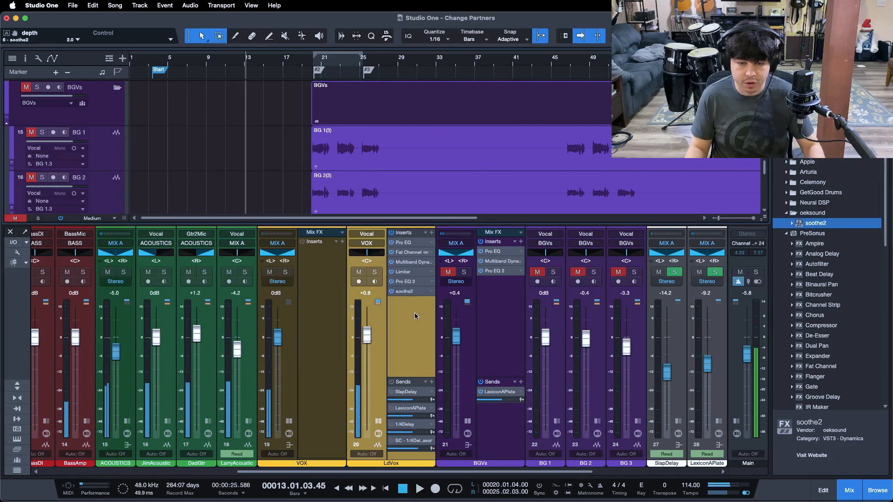
{"action": "left_click", "coordinate": [449, 272]}
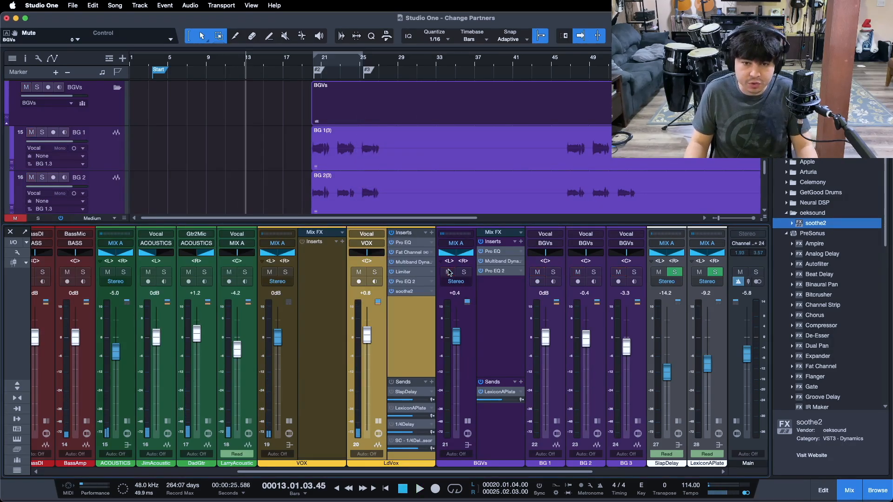
{"action": "left_click_drag", "start_coordinate": [402, 296], "coordinate": [497, 281]}
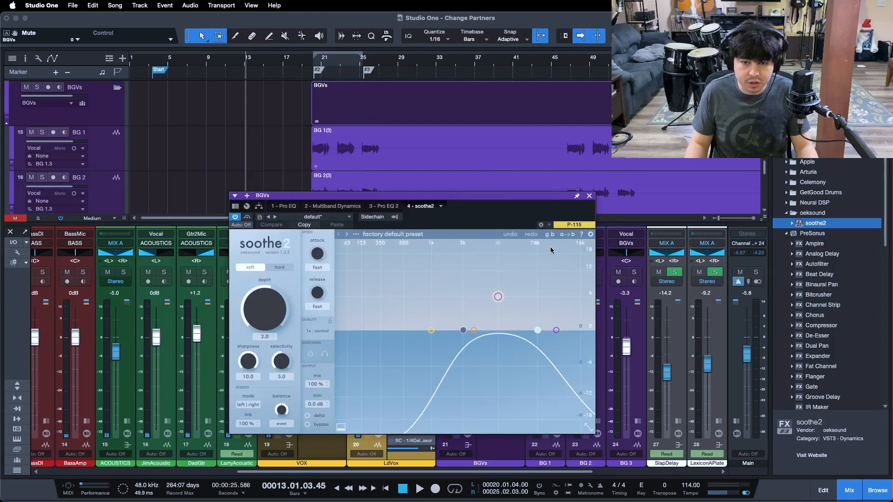
Step: Select BGVs, reopen its soothe2, and solo the track while looping playback from the start of the bar 20 loop range
{"action": "left_click", "coordinate": [589, 197]}
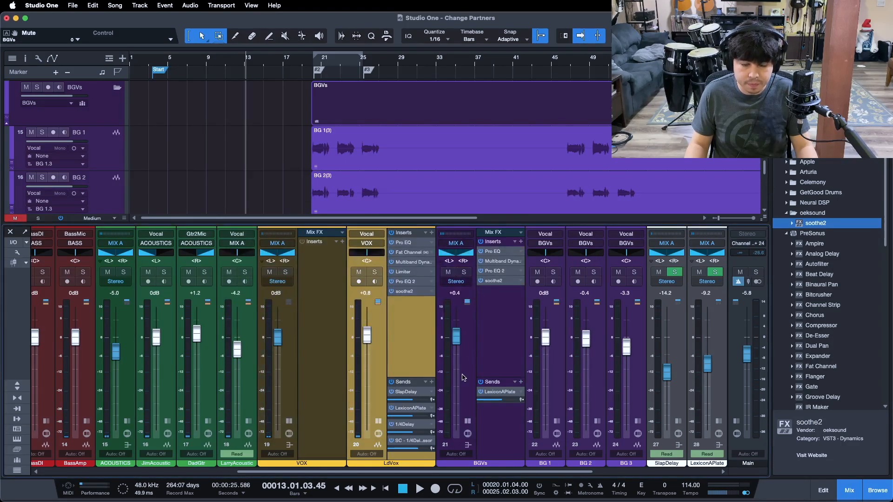
{"action": "left_click", "coordinate": [480, 359]}
{"action": "key", "text": "KP_1"}
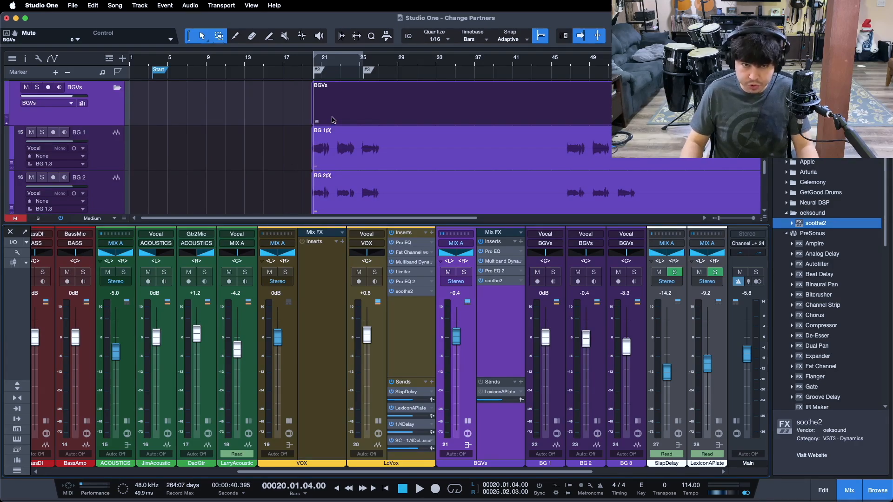
{"action": "left_click", "coordinate": [494, 280]}
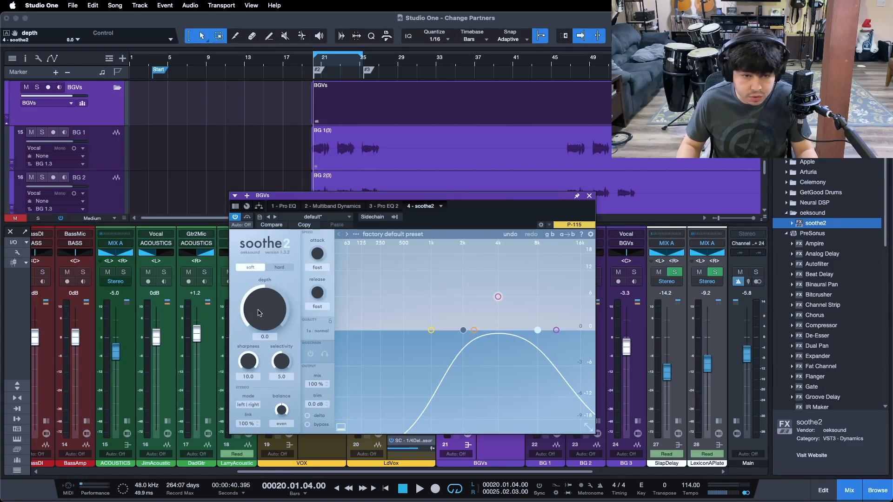
{"action": "key", "text": "s"}
{"action": "key", "text": "space"}
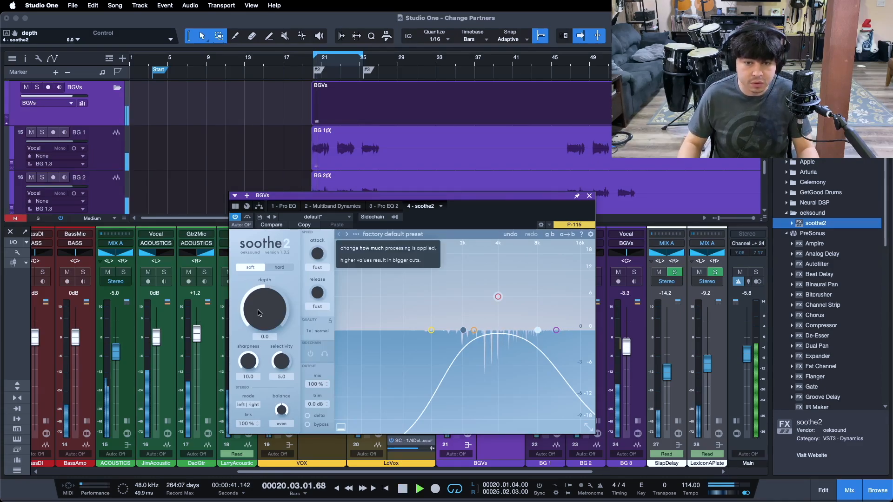
Step: Try higher and lower depth amounts in BGVs' soothe2 during playback, set the depth to 1.5, and close the plug-in window
{"action": "scroll", "coordinate": [264, 313], "scroll_direction": "up", "scroll_amount": 5}
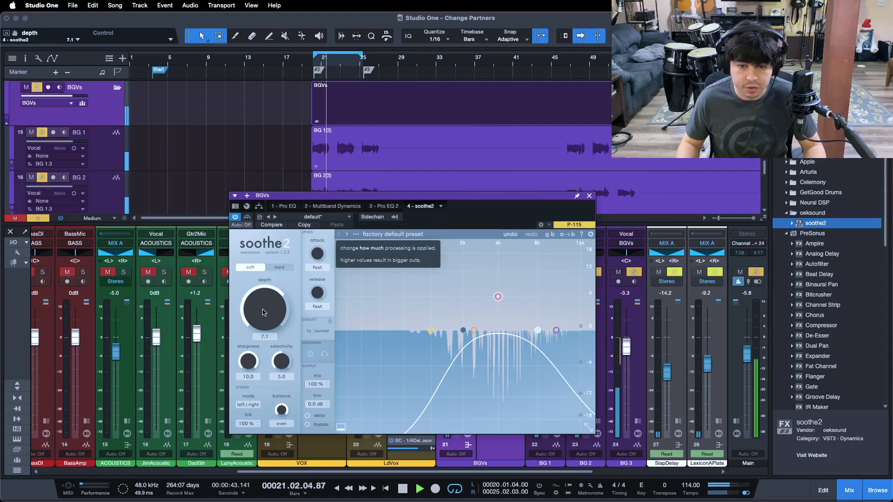
{"action": "scroll", "coordinate": [262, 313], "scroll_direction": "down", "scroll_amount": 4}
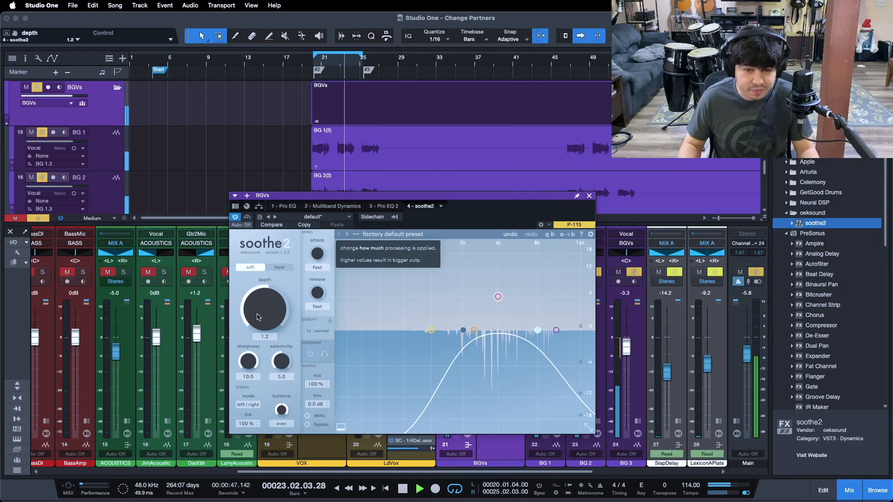
{"action": "scroll", "coordinate": [262, 316], "scroll_direction": "up", "scroll_amount": 4}
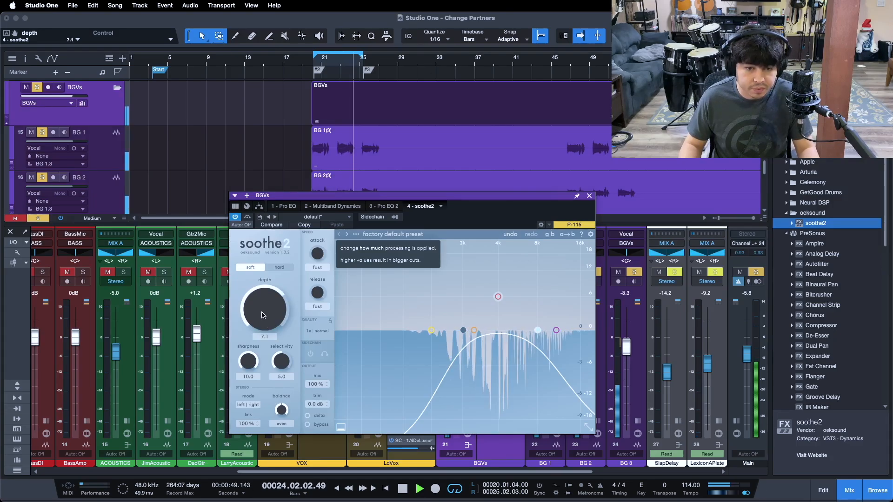
{"action": "scroll", "coordinate": [267, 316], "scroll_direction": "up", "scroll_amount": 1}
{"action": "scroll", "coordinate": [267, 316], "scroll_direction": "up", "scroll_amount": 1}
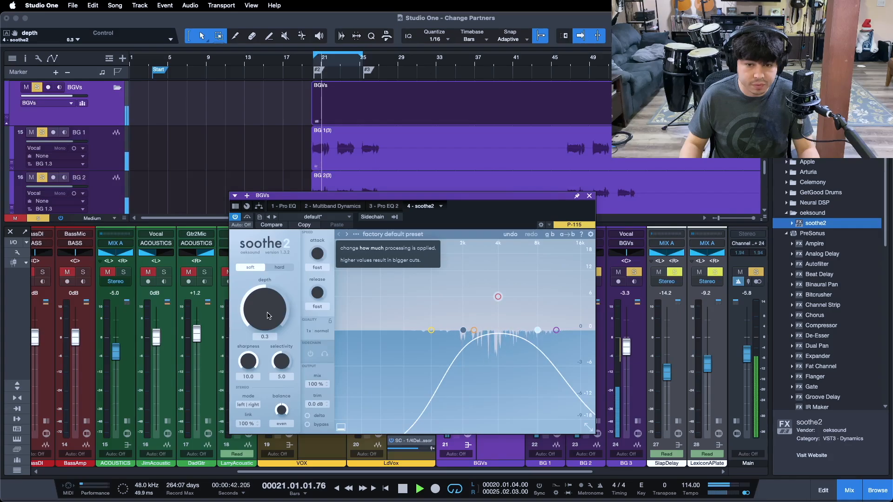
{"action": "scroll", "coordinate": [268, 315], "scroll_direction": "up", "scroll_amount": 1}
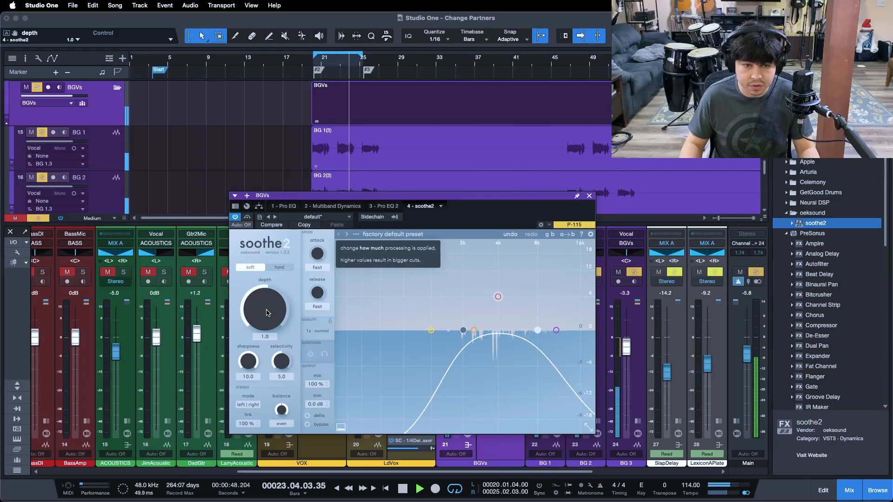
{"action": "scroll", "coordinate": [268, 312], "scroll_direction": "up", "scroll_amount": 2}
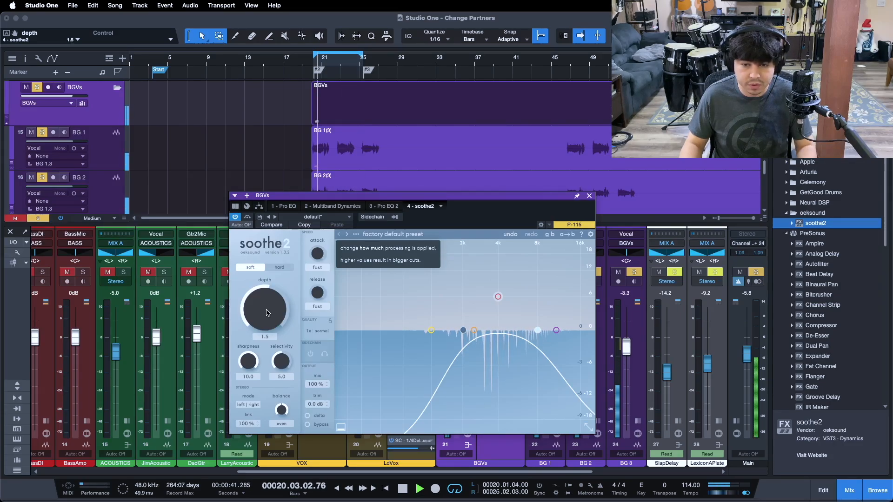
{"action": "left_click", "coordinate": [589, 196]}
Step: Compare BGVs with soothe2 on and off from about bar 20, and add LdVox to the solo
{"action": "scroll", "coordinate": [346, 68], "scroll_direction": "up", "scroll_amount": 5}
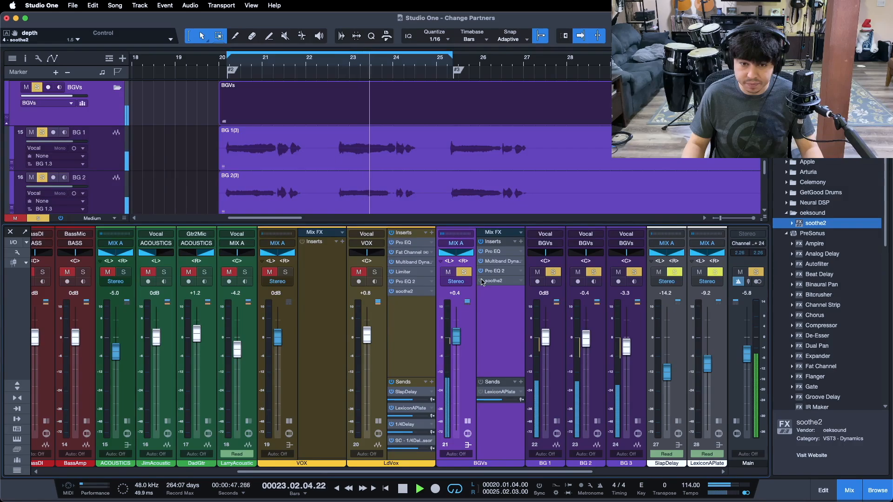
{"action": "left_click", "coordinate": [217, 59]}
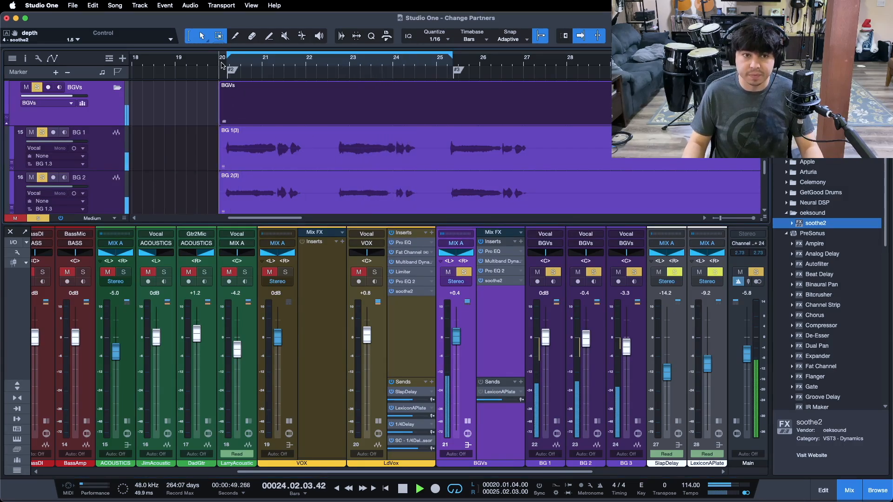
{"action": "left_click", "coordinate": [481, 281]}
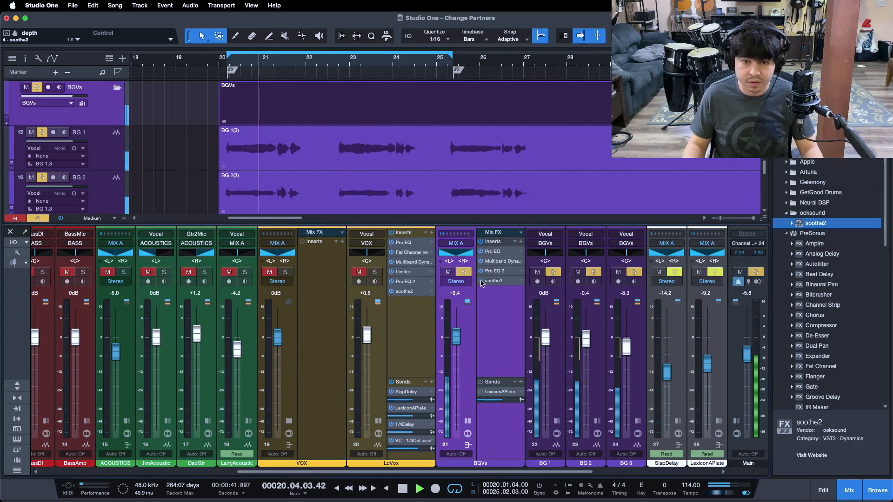
{"action": "left_click", "coordinate": [375, 272]}
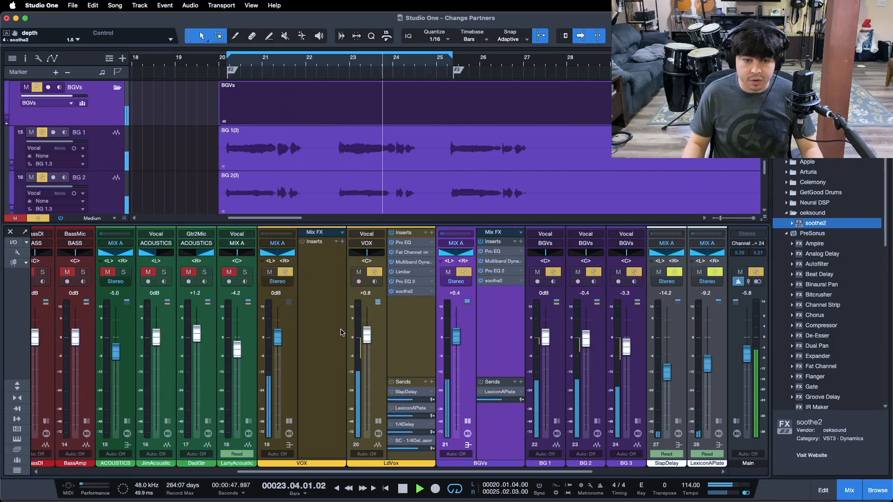
{"action": "left_click", "coordinate": [207, 75]}
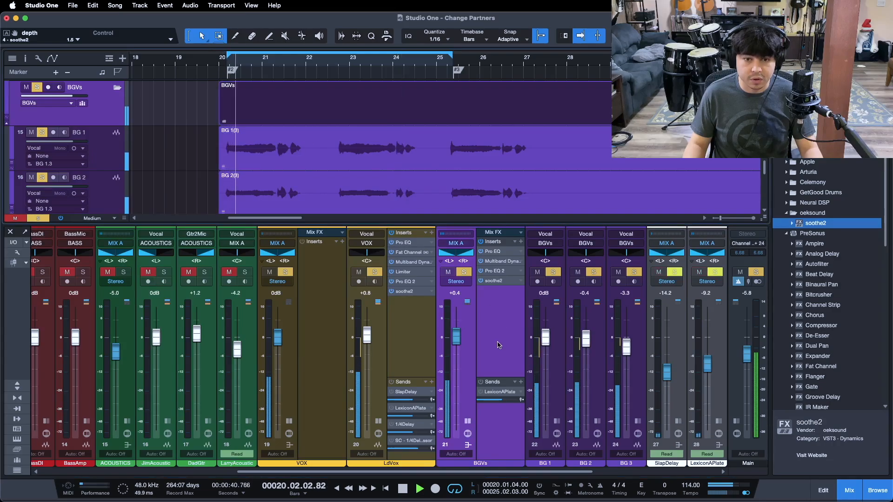
Step: Raise the BGVs volume to +0.8 dB and check its second Pro EQ's curve during playback
{"action": "left_click_drag", "start_coordinate": [455, 333], "coordinate": [457, 331]}
{"action": "left_click", "coordinate": [494, 271]}
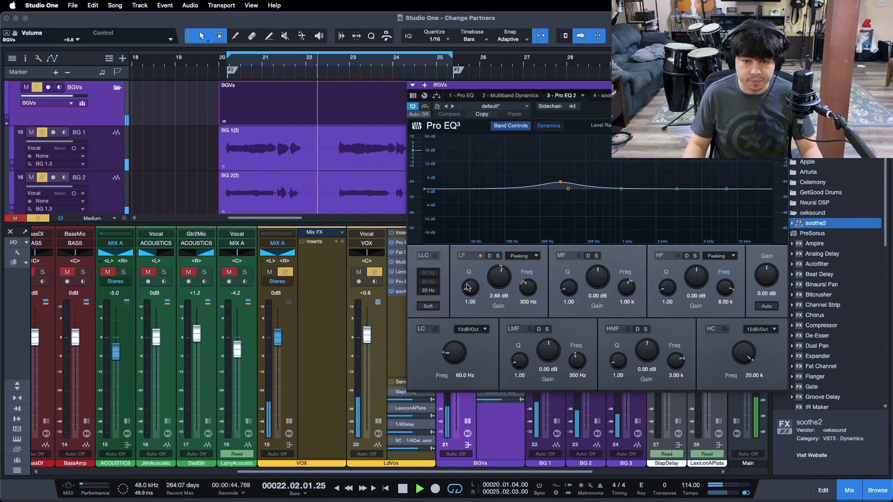
{"action": "left_click_drag", "start_coordinate": [671, 111], "coordinate": [566, 133]}
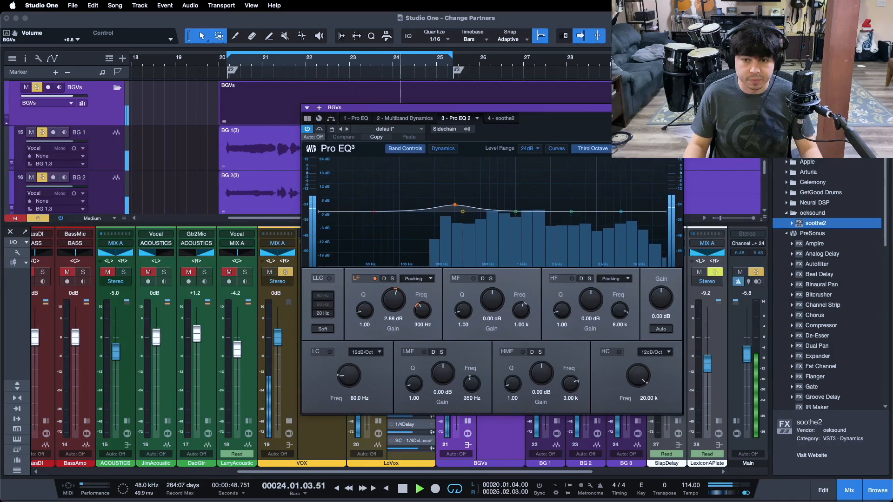
{"action": "left_click", "coordinate": [677, 108]}
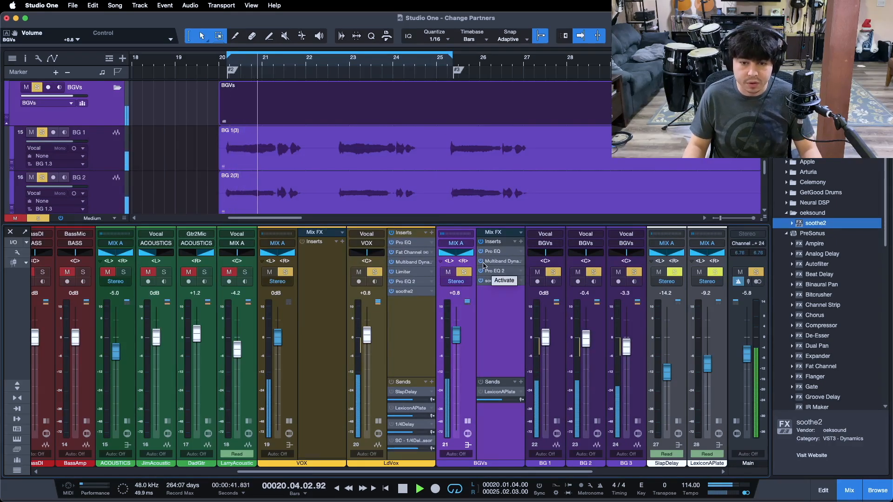
Step: Turn off looping and replay the soloed LdVox and BGVs from about bar 18
{"action": "left_click", "coordinate": [467, 422]}
{"action": "key", "text": "slash"}
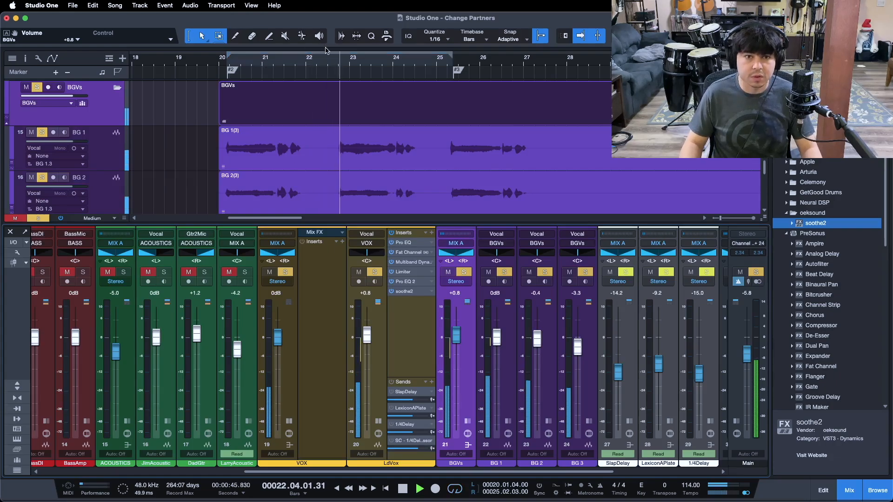
{"action": "scroll", "coordinate": [334, 62], "scroll_direction": "down", "scroll_amount": 5}
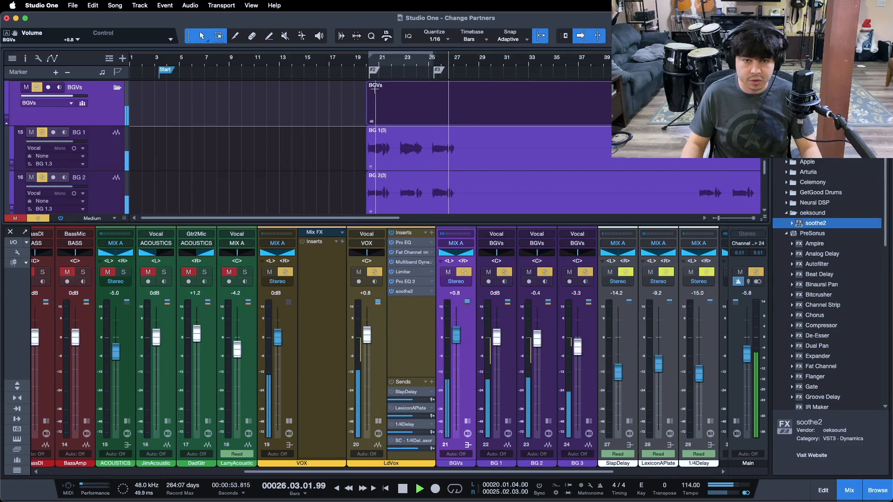
{"action": "left_click", "coordinate": [341, 65]}
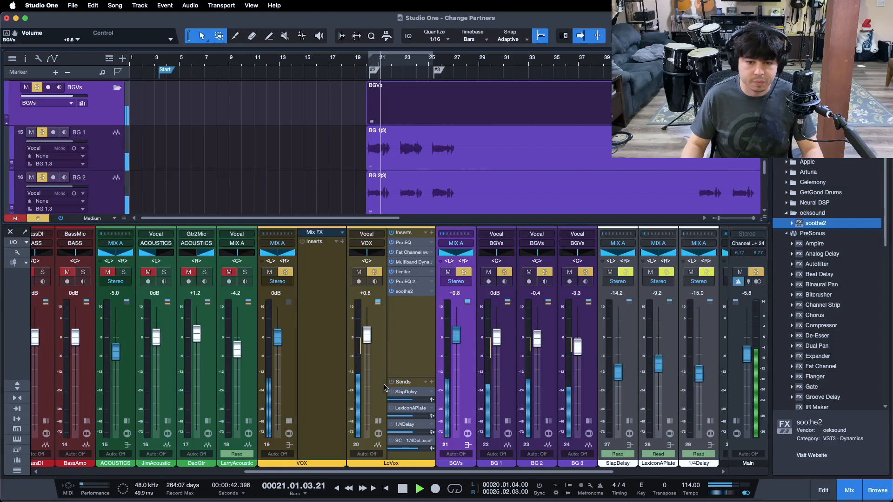
Step: Collapse the insert and send sections of LdVox, BGVs and VOX in the console
{"action": "left_click", "coordinate": [467, 421]}
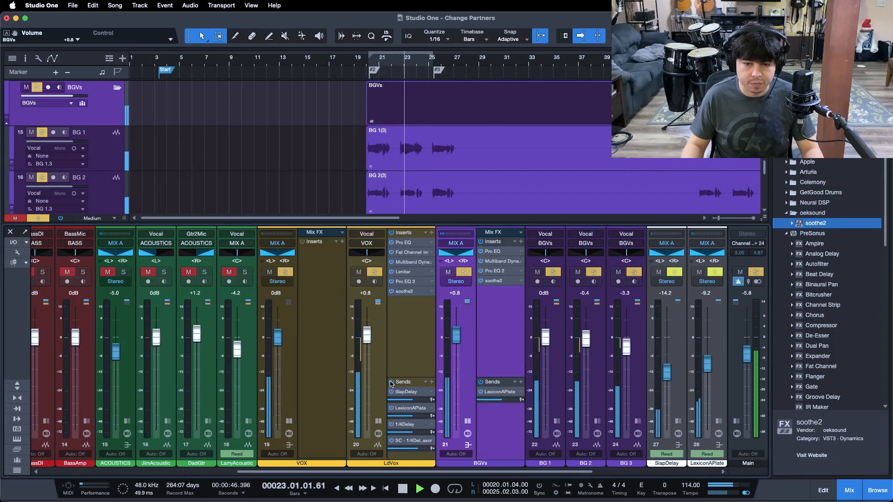
{"action": "left_click", "coordinate": [378, 421]}
{"action": "left_click", "coordinate": [418, 422]}
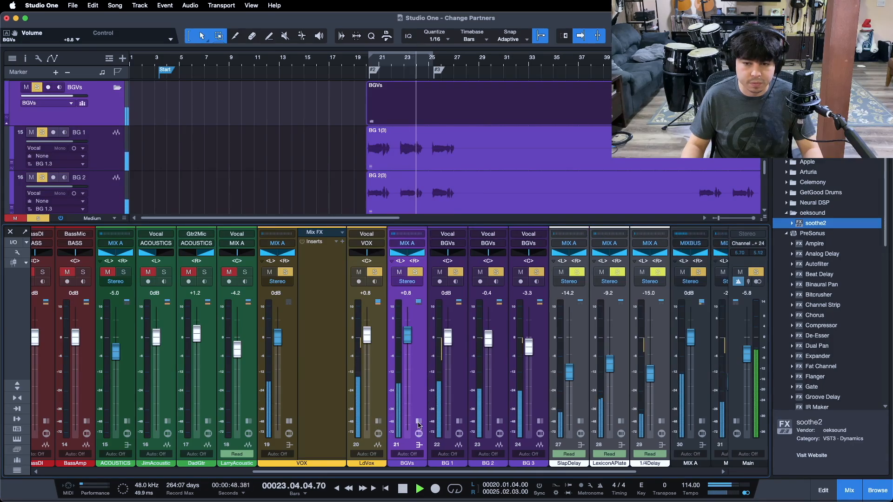
{"action": "left_click", "coordinate": [289, 421]}
Step: Clear all solos and lower SlapDelay's volume to -15.0 dB while replaying the full mix from about bar 6
{"action": "key", "text": "shift+super+s"}
{"action": "left_click", "coordinate": [191, 63]}
{"action": "left_click_drag", "start_coordinate": [527, 370], "coordinate": [528, 372]}
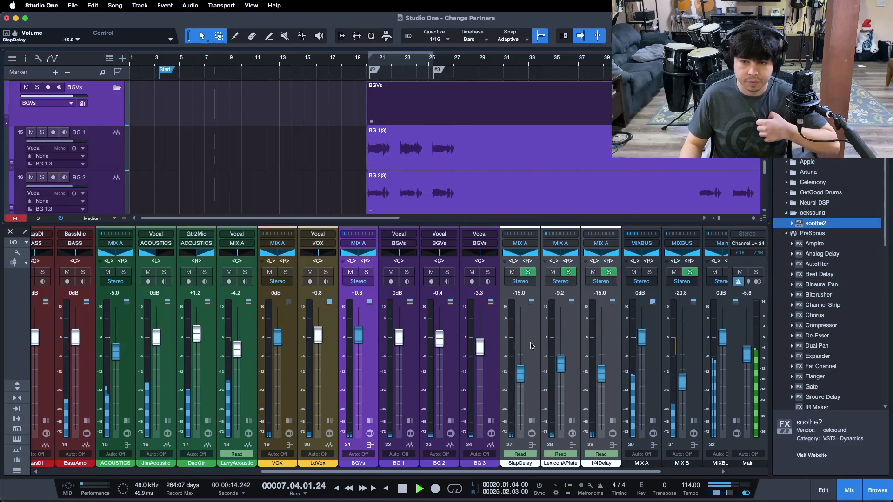
Step: Check the acoustic and vocal tracks in the arrangement during playback, and lower 1/4Delay's volume to -16.7 dB in the console
{"action": "key", "text": "F3"}
{"action": "scroll", "coordinate": [303, 196], "scroll_direction": "up", "scroll_amount": 7}
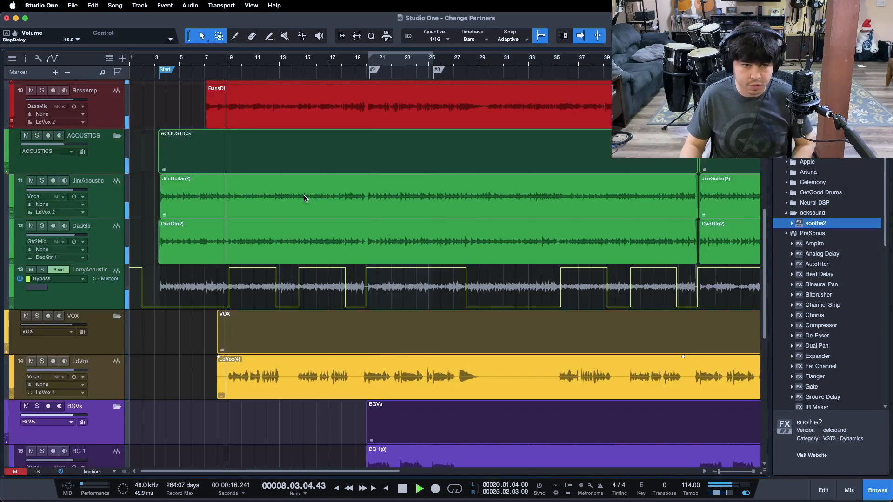
{"action": "scroll", "coordinate": [291, 213], "scroll_direction": "down", "scroll_amount": 4}
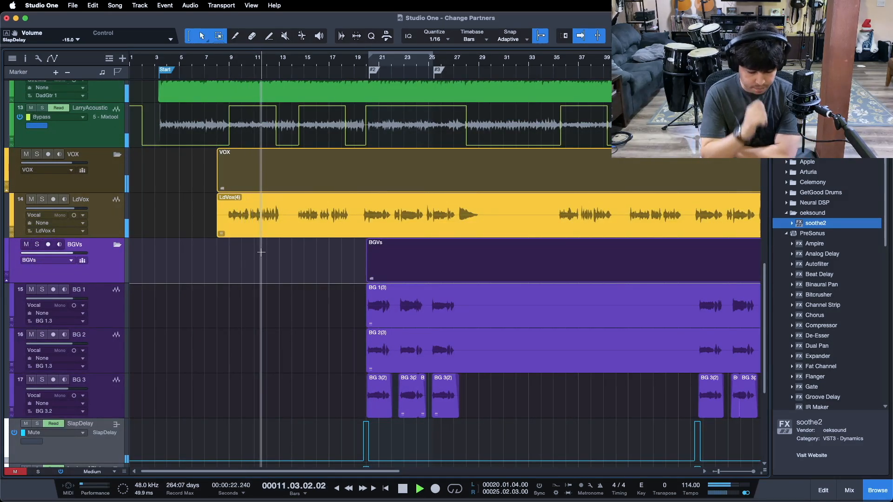
{"action": "key", "text": "F3"}
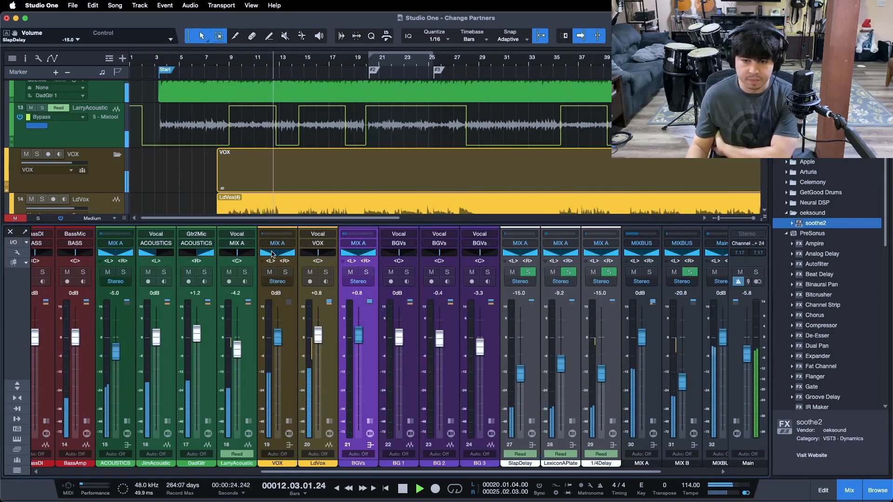
{"action": "left_click_drag", "start_coordinate": [603, 380], "coordinate": [604, 382]}
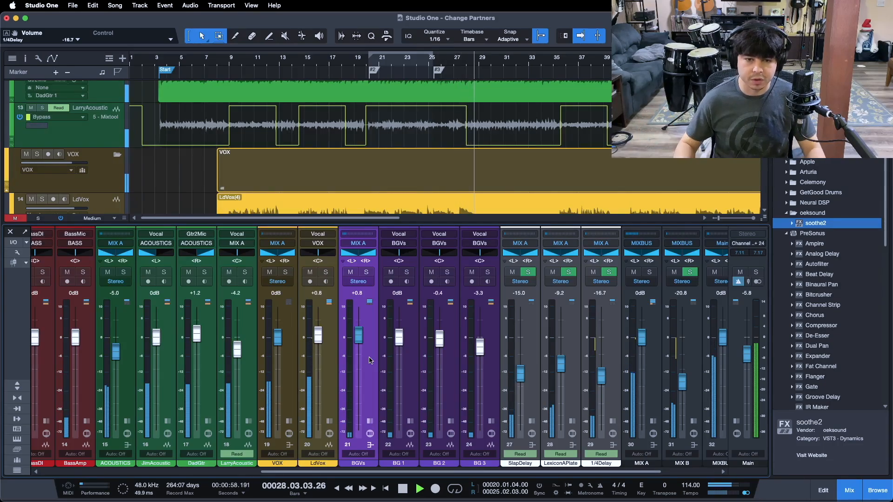
Step: Set the gain of LarryAcoustic's Mixtool to 7.20 dB after trying 7.68 dB, and close the plug-in and the channel's inserts
{"action": "left_click", "coordinate": [249, 420]}
{"action": "left_click", "coordinate": [272, 281]}
{"action": "left_click_drag", "start_coordinate": [302, 255], "coordinate": [306, 253]}
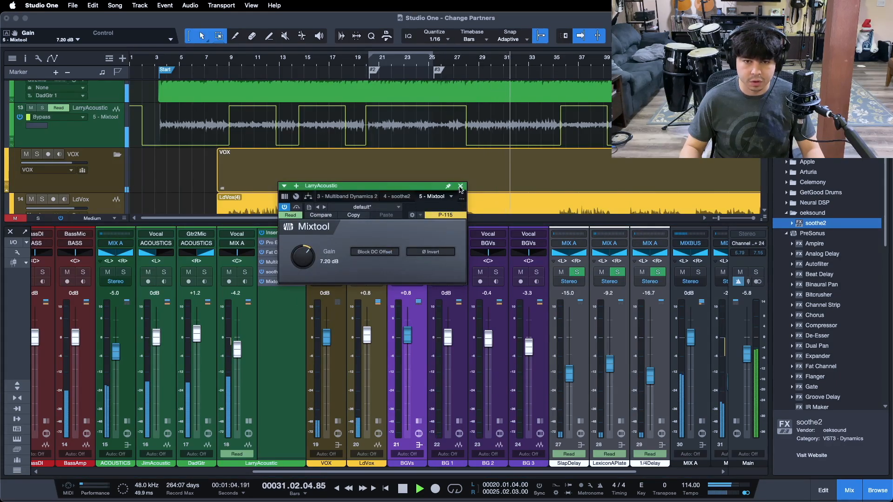
{"action": "left_click_drag", "start_coordinate": [306, 259], "coordinate": [306, 256]}
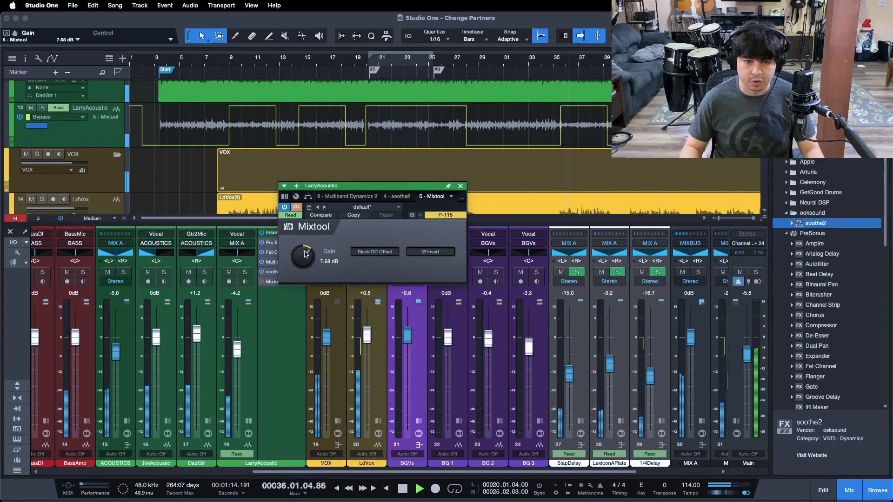
{"action": "left_click_drag", "start_coordinate": [305, 254], "coordinate": [307, 257]}
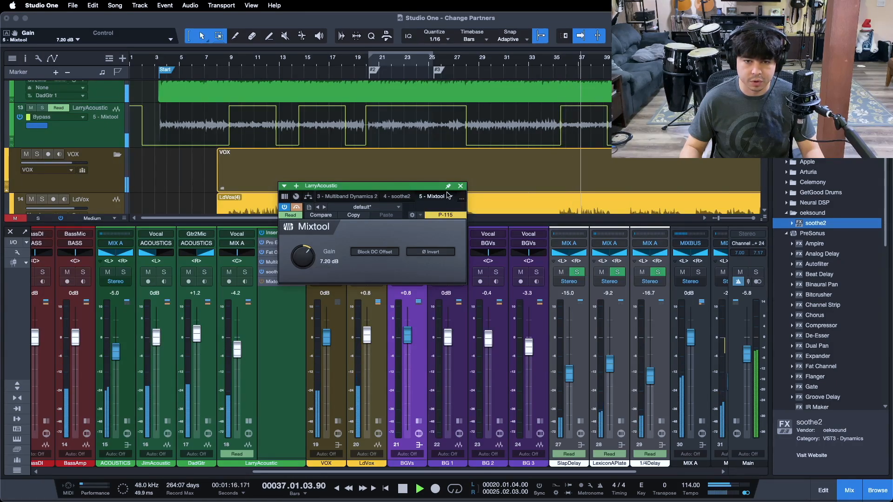
{"action": "left_click", "coordinate": [460, 186]}
{"action": "left_click", "coordinate": [248, 422]}
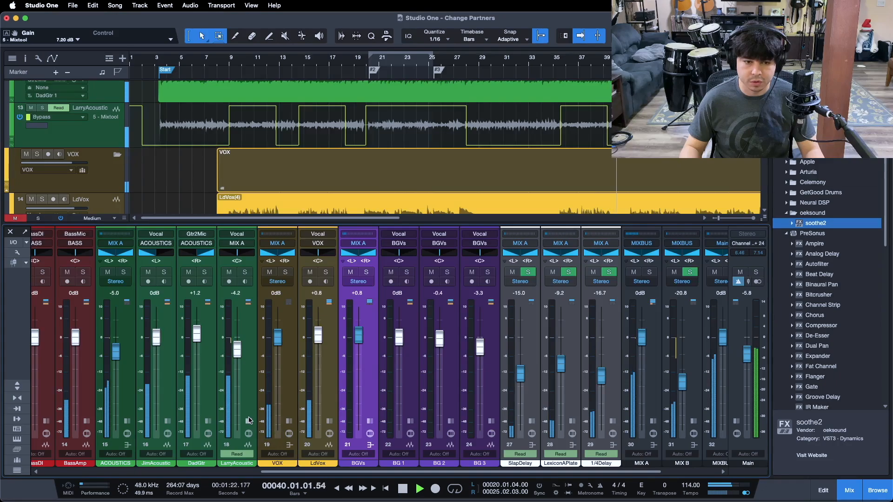
Step: Stop playback and expand LarryAcoustic's inserts in the console
{"action": "left_click", "coordinate": [249, 420]}
{"action": "left_click", "coordinate": [250, 422]}
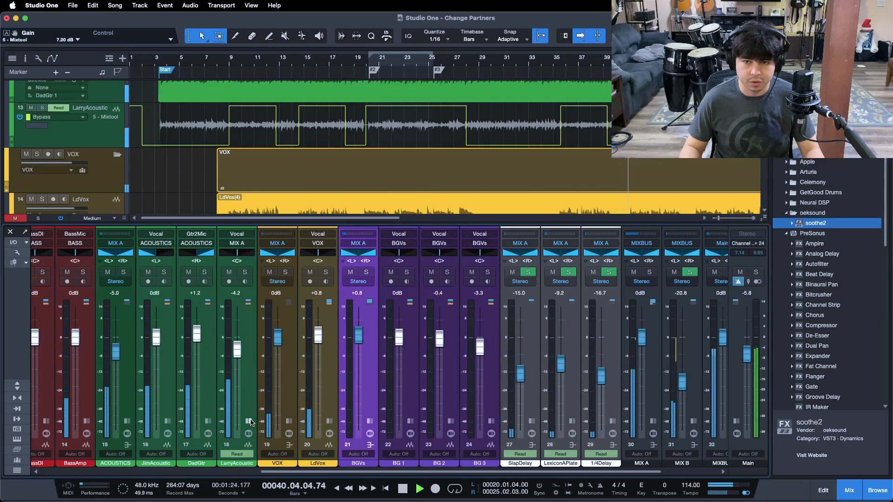
{"action": "key", "text": "space"}
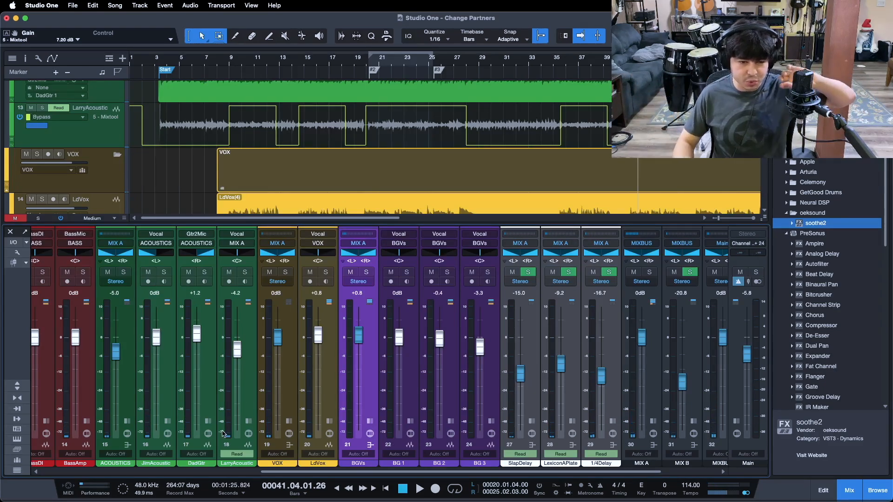
{"action": "left_click", "coordinate": [248, 422]}
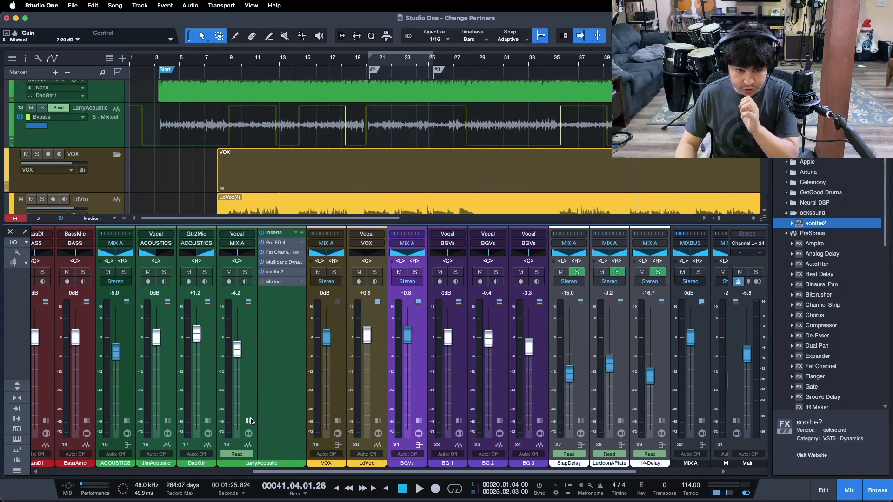
Step: Collapse LarryAcoustic's inserts and review the soothe2 settings on LdVox and on the BGVs bus
{"action": "left_click", "coordinate": [248, 421]}
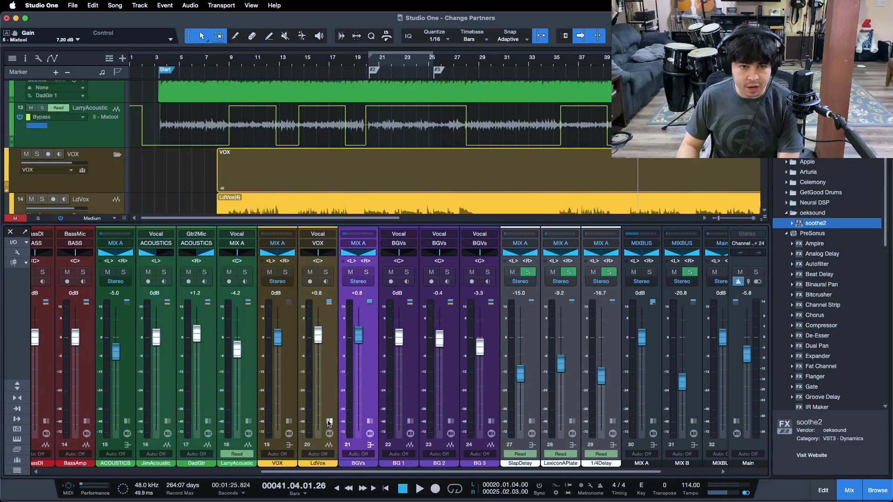
{"action": "left_click", "coordinate": [329, 422]}
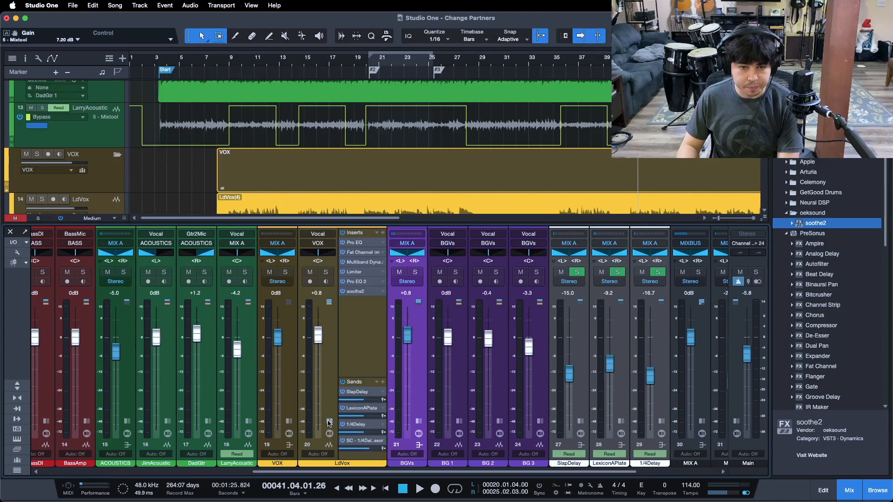
{"action": "left_click", "coordinate": [354, 292]}
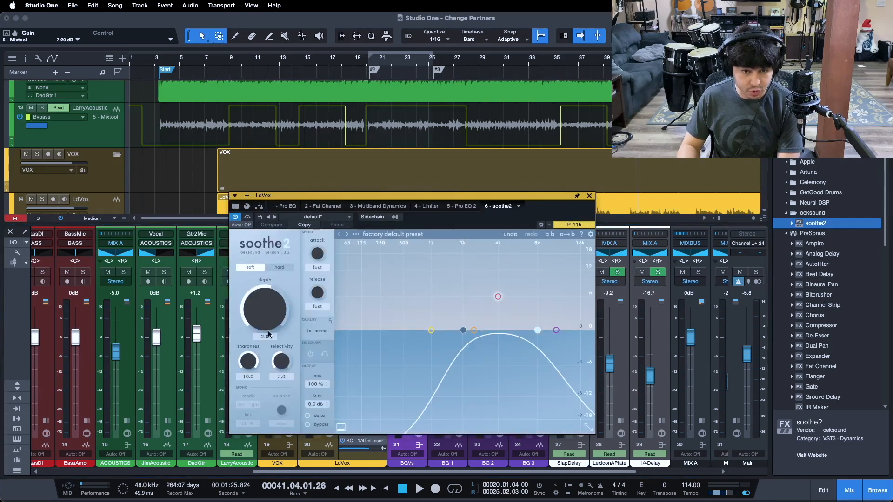
{"action": "left_click", "coordinate": [589, 195]}
{"action": "left_click", "coordinate": [418, 422]}
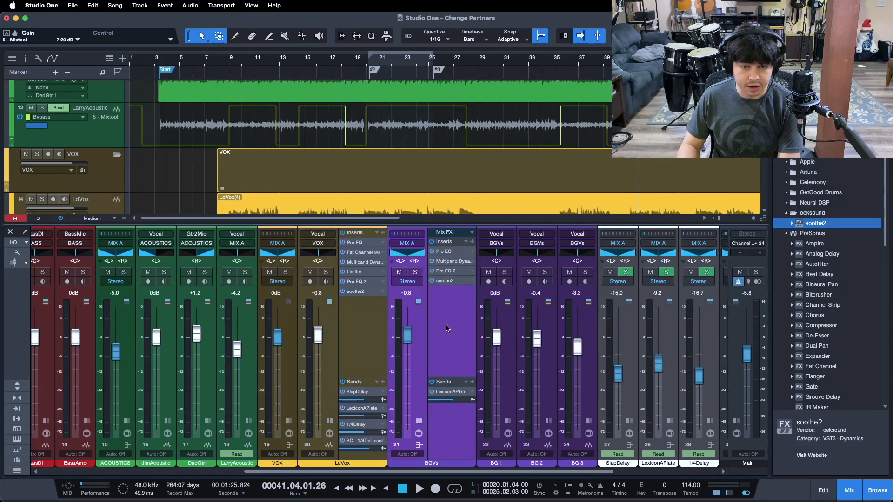
{"action": "left_click", "coordinate": [444, 281]}
{"action": "left_click", "coordinate": [589, 200]}
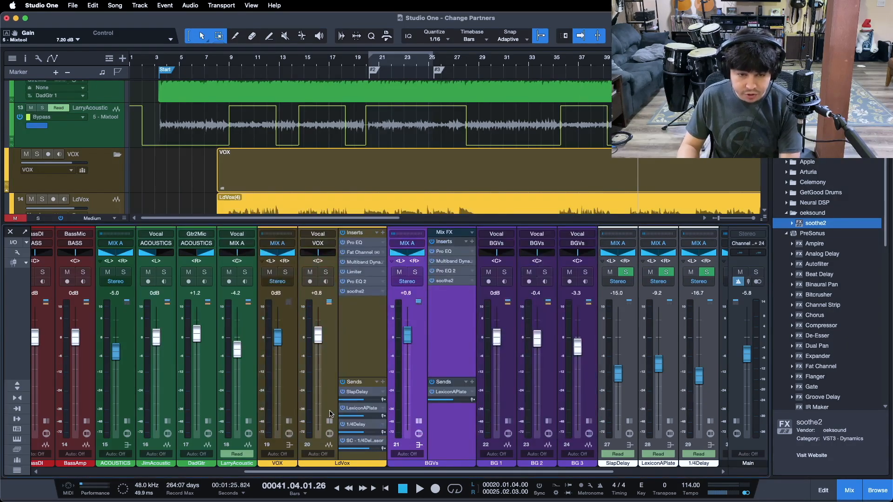
Step: Replay the mix from about bar 19 with LdVox selected, and collapse the inserts of LdVox and BGVs
{"action": "left_click", "coordinate": [350, 342]}
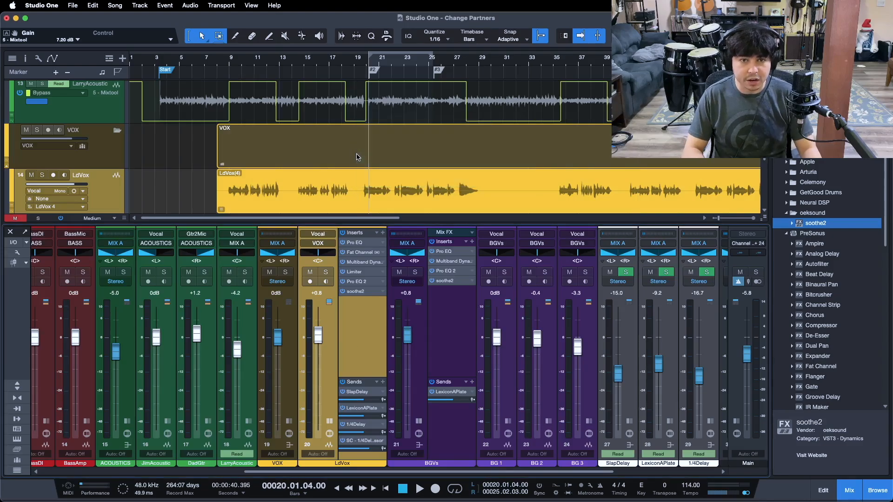
{"action": "left_click", "coordinate": [361, 57]}
{"action": "key", "text": "space"}
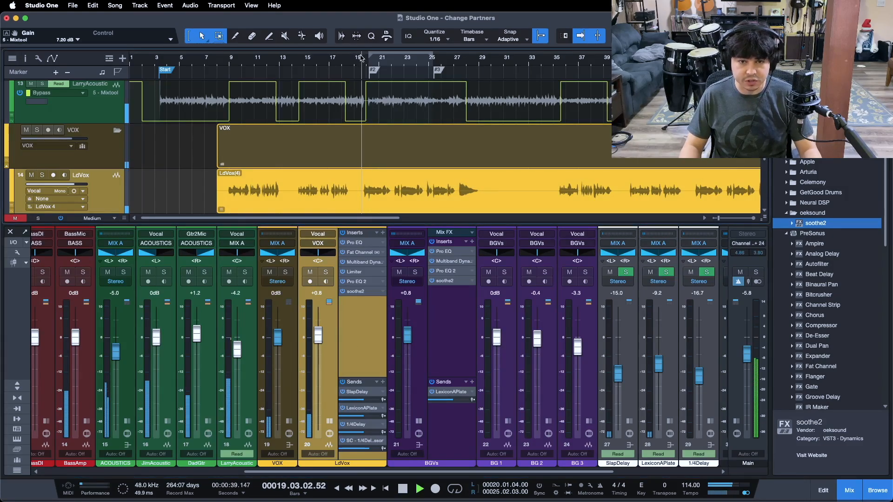
{"action": "left_click", "coordinate": [329, 422]}
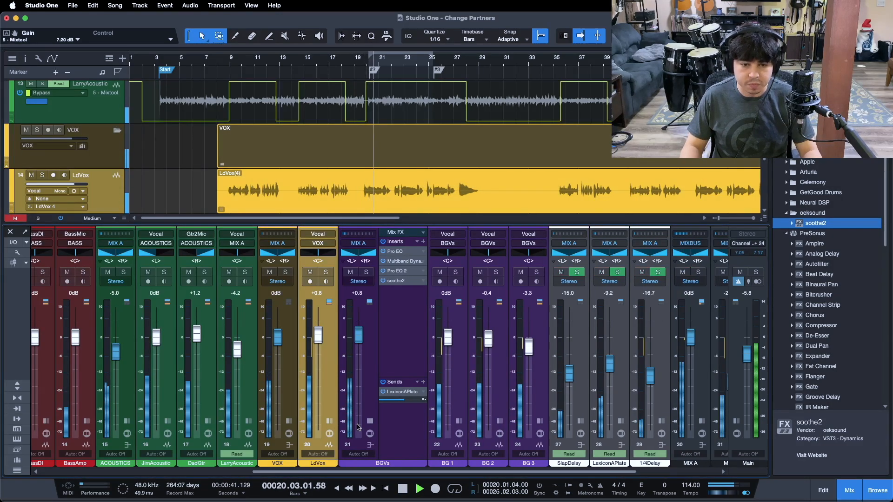
{"action": "left_click", "coordinate": [370, 421]}
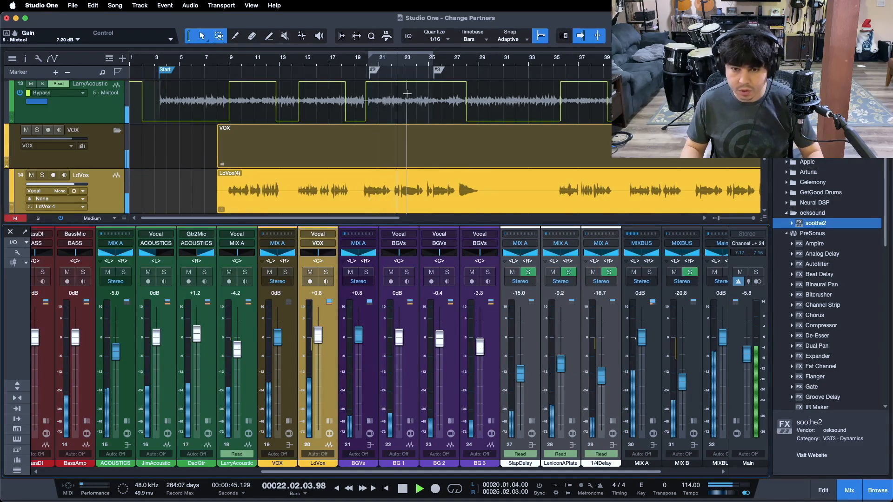
Step: Hide the console and examine the tracks across the whole arrangement, from drums to background vocals, during playback
{"action": "key", "text": "w"}
{"action": "key", "text": "F3"}
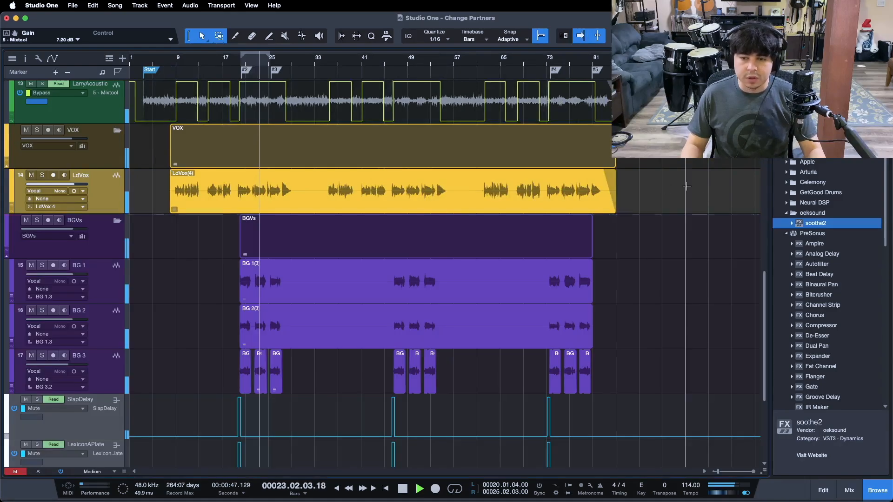
{"action": "scroll", "coordinate": [686, 186], "scroll_direction": "up", "scroll_amount": 5}
{"action": "scroll", "coordinate": [677, 270], "scroll_direction": "up", "scroll_amount": 7}
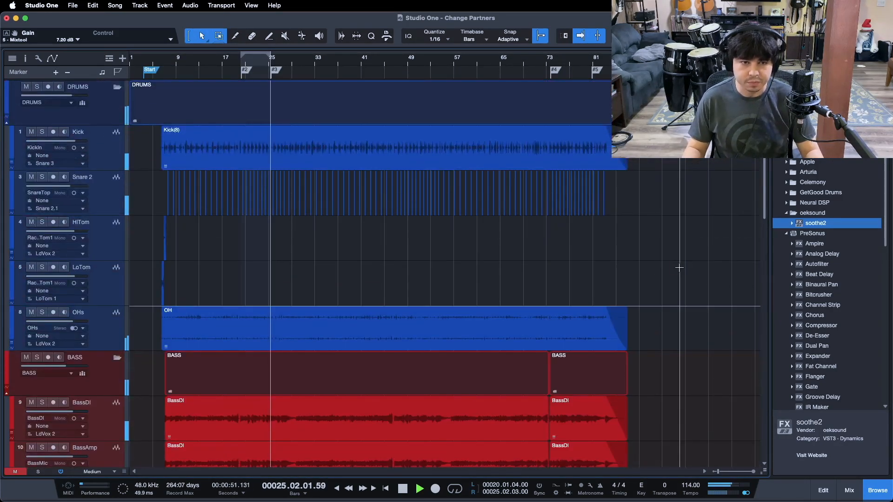
{"action": "scroll", "coordinate": [674, 260], "scroll_direction": "down", "scroll_amount": 3}
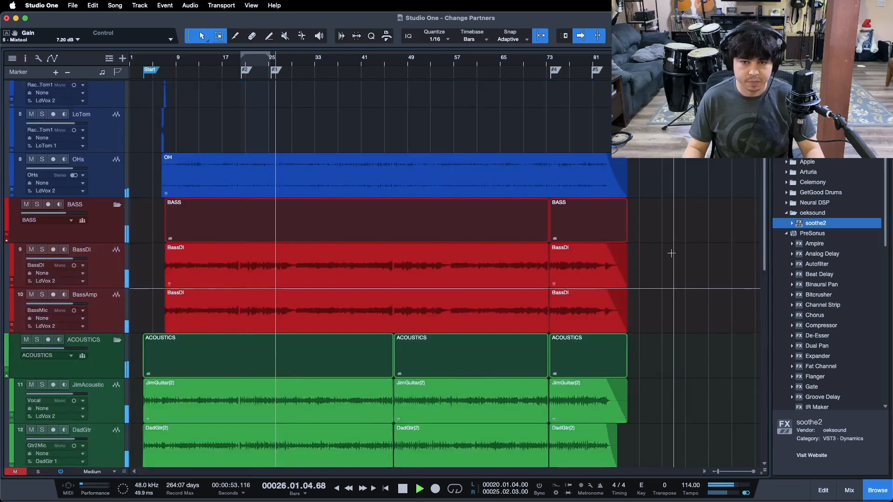
{"action": "scroll", "coordinate": [687, 256], "scroll_direction": "down", "scroll_amount": 3}
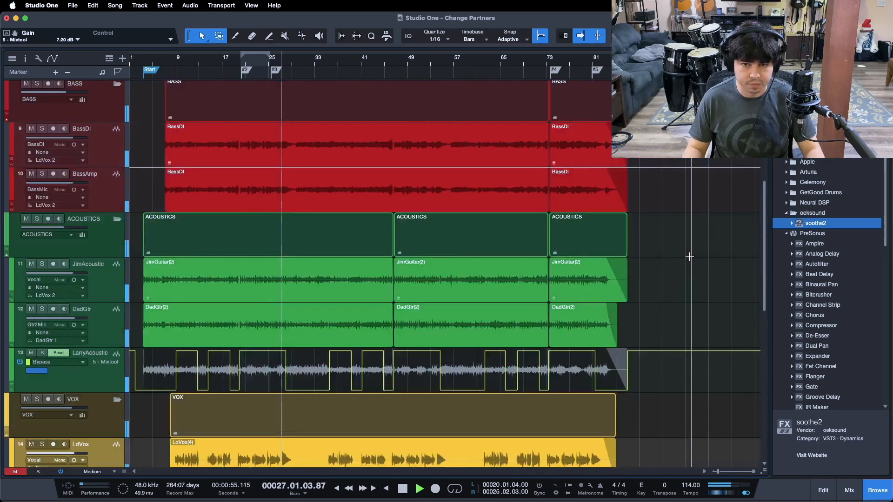
{"action": "left_click", "coordinate": [385, 67]}
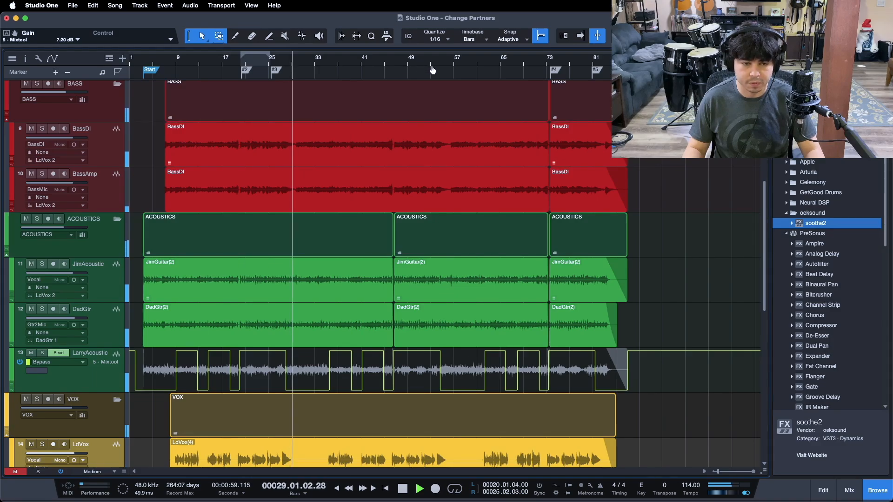
{"action": "scroll", "coordinate": [439, 69], "scroll_direction": "up", "scroll_amount": 3}
{"action": "scroll", "coordinate": [448, 68], "scroll_direction": "up", "scroll_amount": 1}
{"action": "scroll", "coordinate": [596, 262], "scroll_direction": "up", "scroll_amount": 8}
{"action": "scroll", "coordinate": [366, 298], "scroll_direction": "down", "scroll_amount": 12}
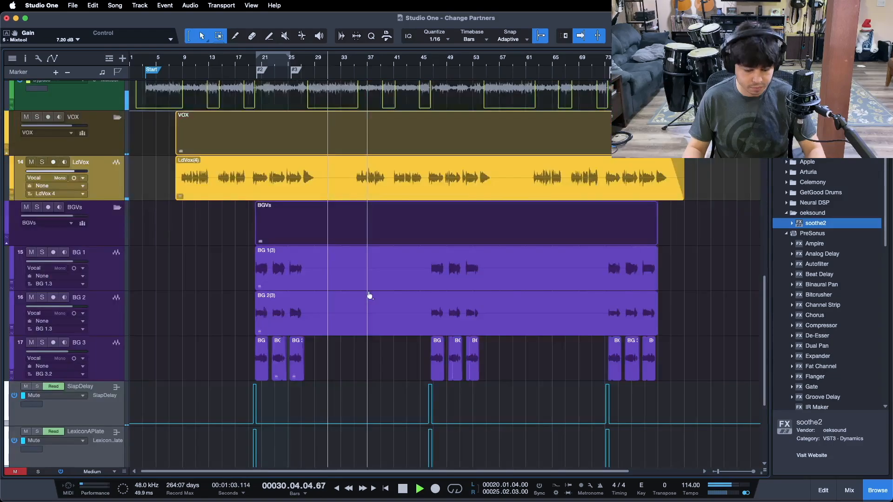
Step: Show the console and check the Mixtool gain on LarryAcoustic, then close the plug-in and collapse the inserts
{"action": "key", "text": "F3"}
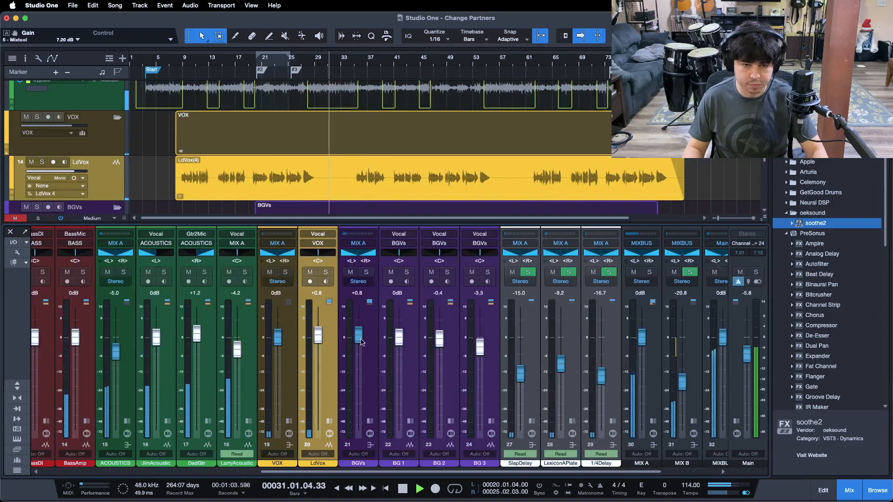
{"action": "left_click", "coordinate": [247, 420]}
{"action": "double_click", "coordinate": [279, 283]}
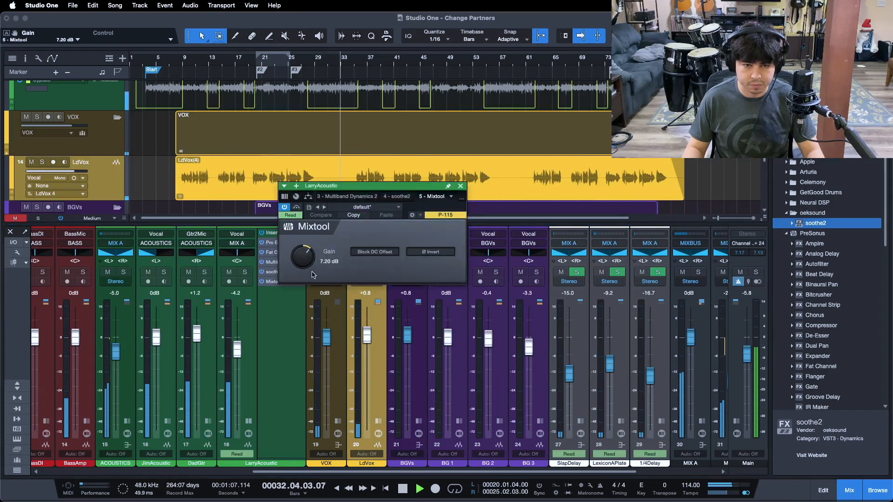
{"action": "left_click", "coordinate": [460, 186]}
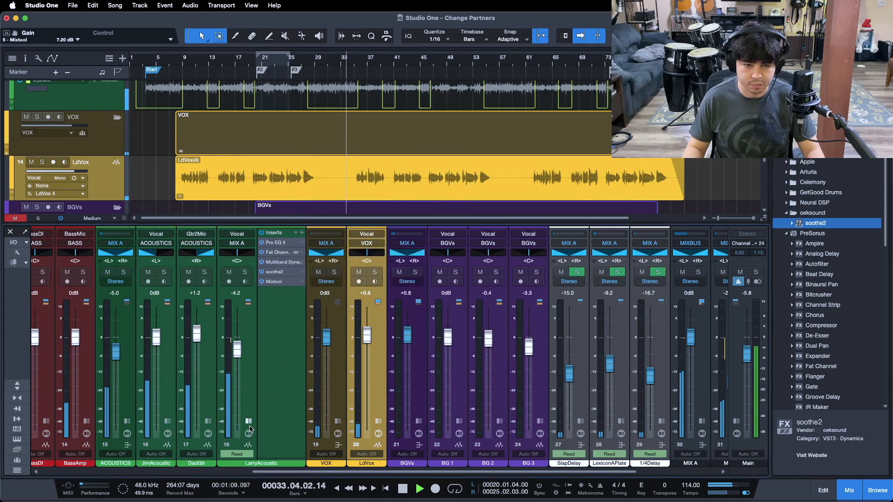
{"action": "left_click", "coordinate": [249, 422]}
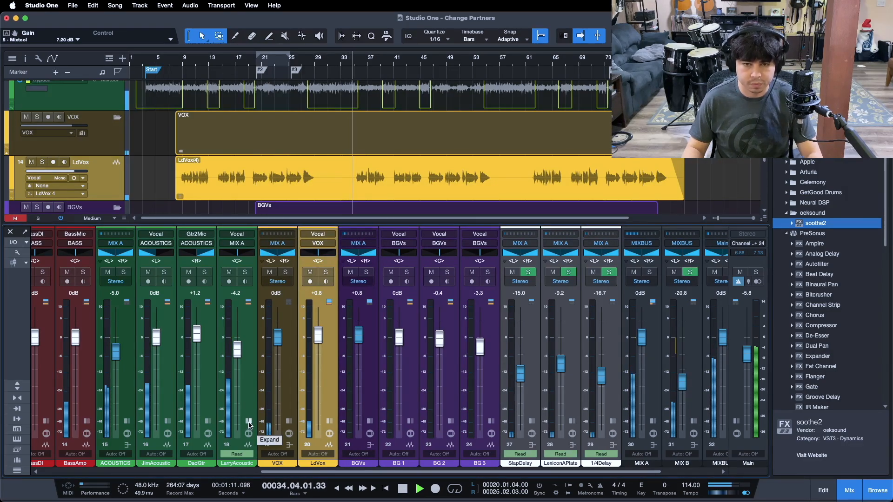
Step: Stop playback at the song start and shrink the tracks to the Tiny height with the console hidden
{"action": "key", "text": "F3"}
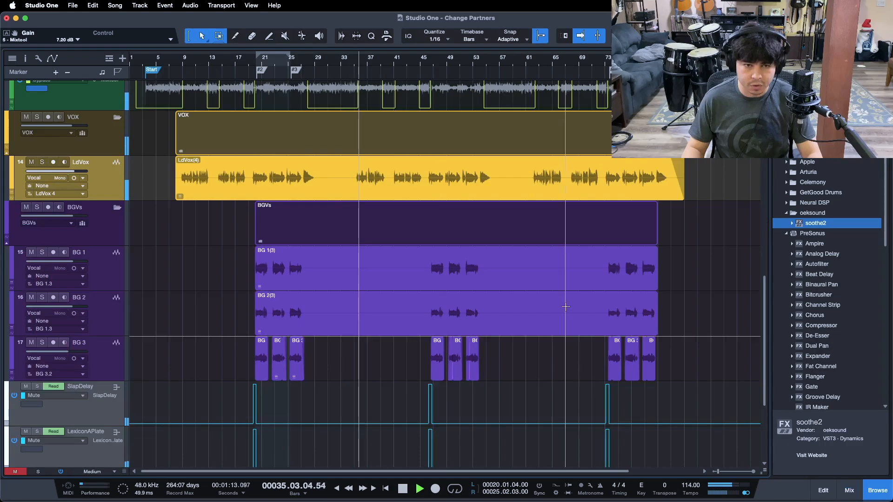
{"action": "scroll", "coordinate": [725, 242], "scroll_direction": "up", "scroll_amount": 5}
{"action": "key", "text": "space"}
{"action": "key", "text": "Home"}
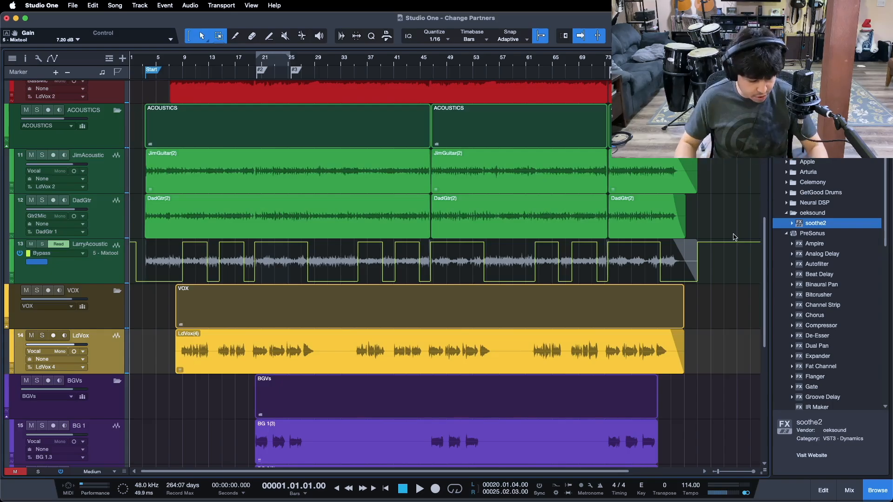
{"action": "key", "text": "z"}
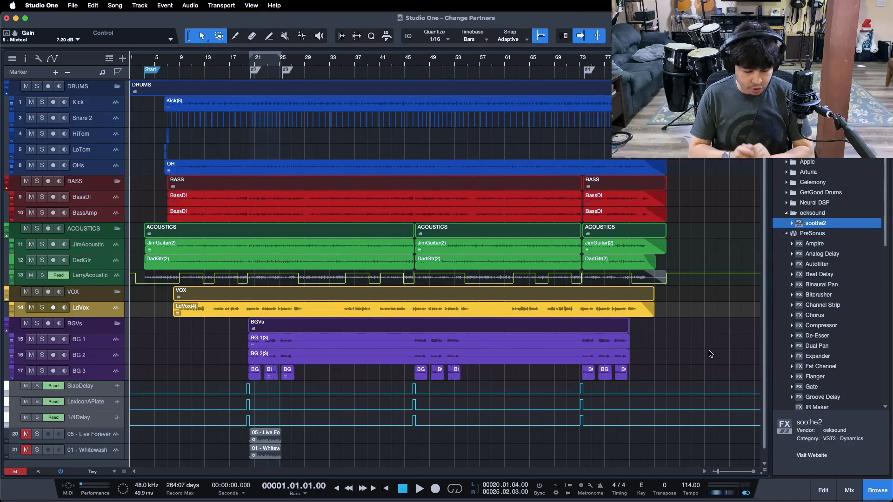
Step: Review Multiband Dynamics and soothe2 on LarryAcoustic from the console, and open the soothe2 settings on LdVox
{"action": "key", "text": "F3"}
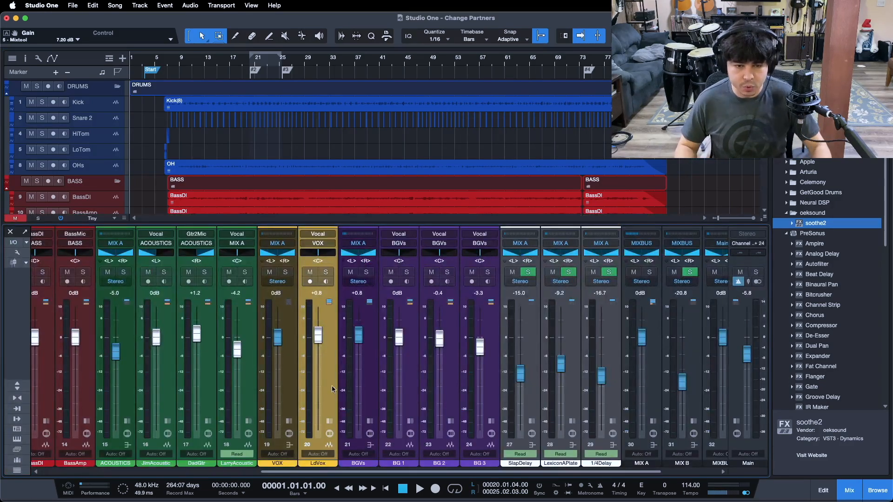
{"action": "left_click", "coordinate": [249, 420]}
{"action": "left_click", "coordinate": [278, 263]}
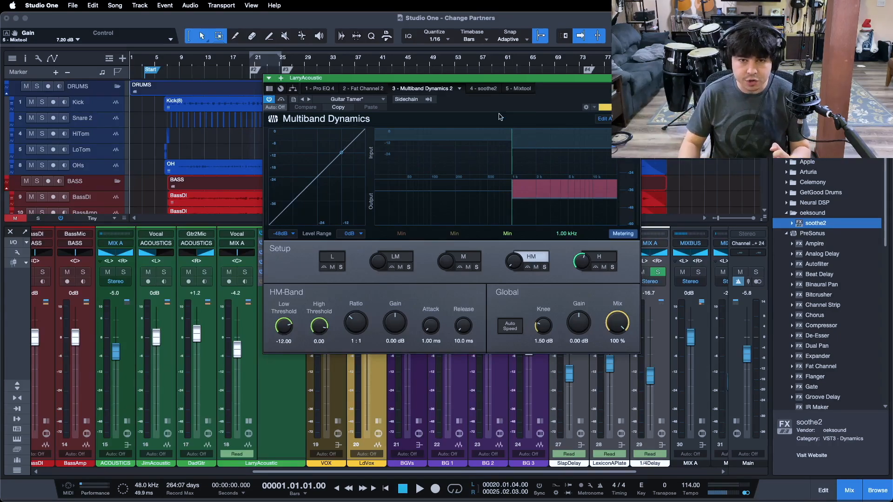
{"action": "left_click", "coordinate": [483, 88]}
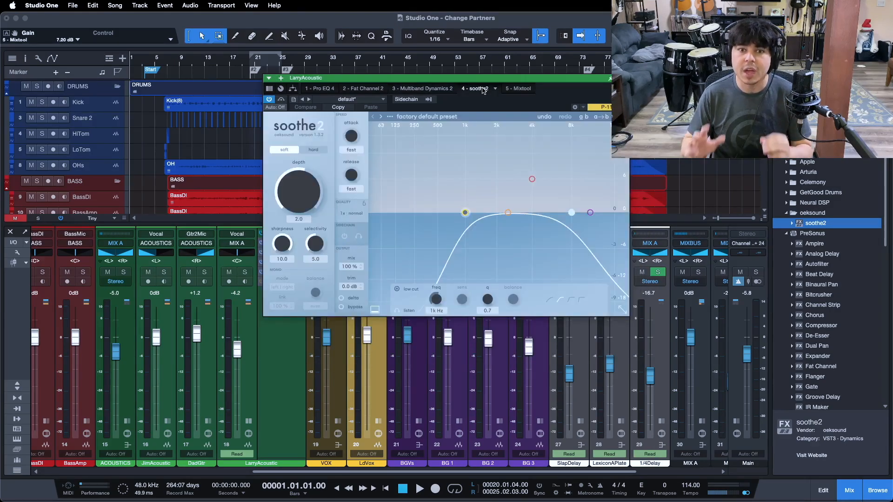
{"action": "left_click", "coordinate": [610, 78]}
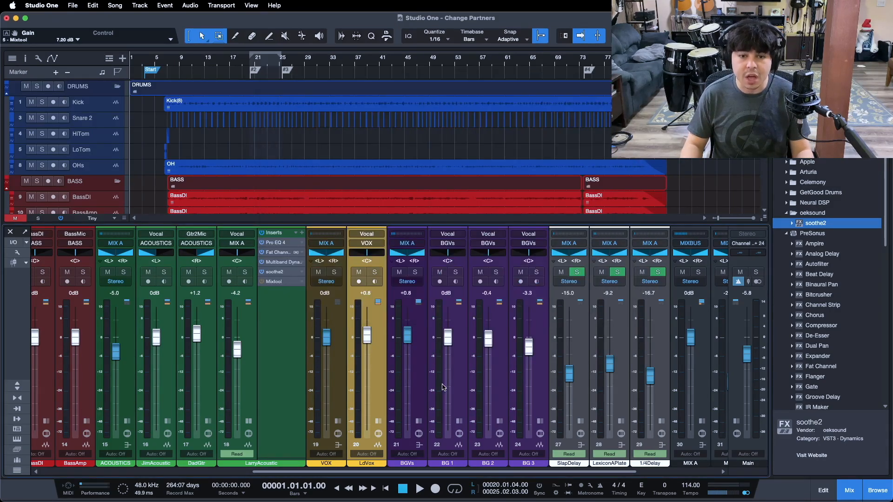
{"action": "left_click", "coordinate": [380, 423]}
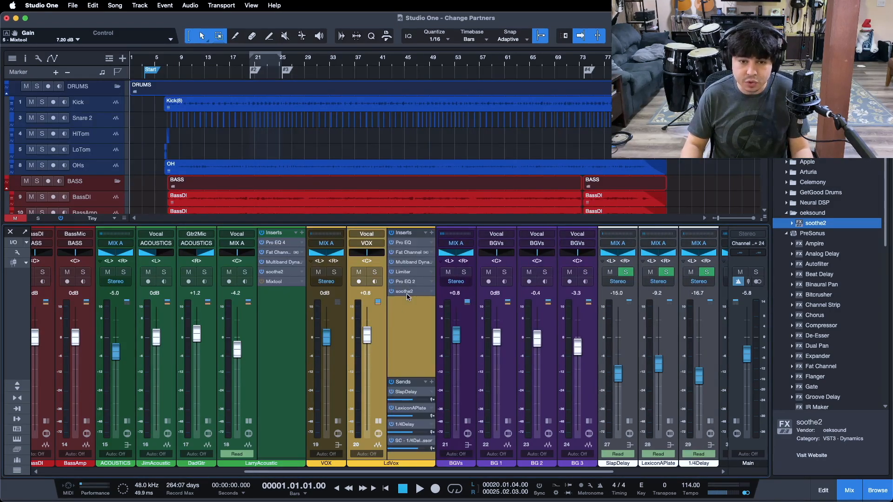
{"action": "left_click", "coordinate": [404, 292]}
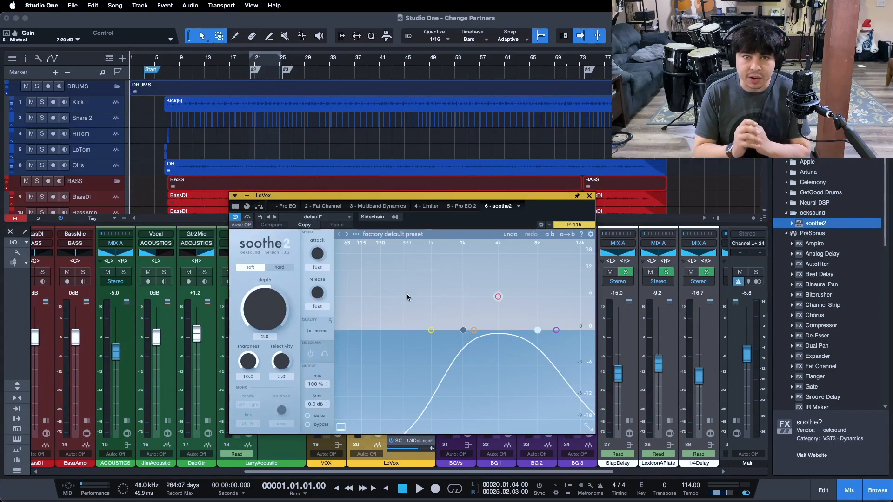